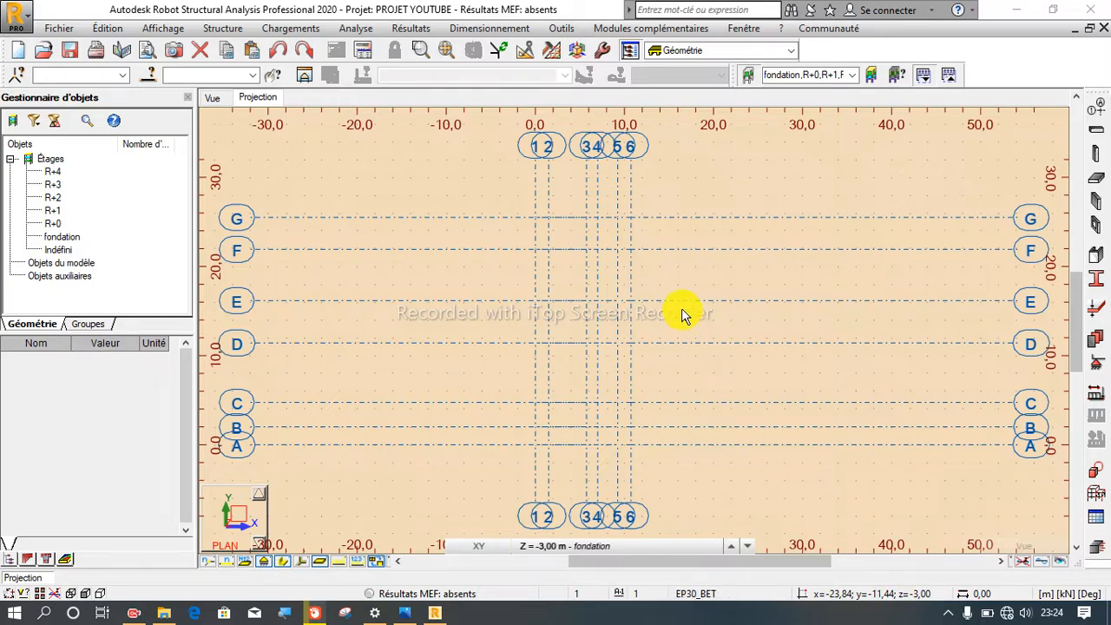
click(1098, 163)
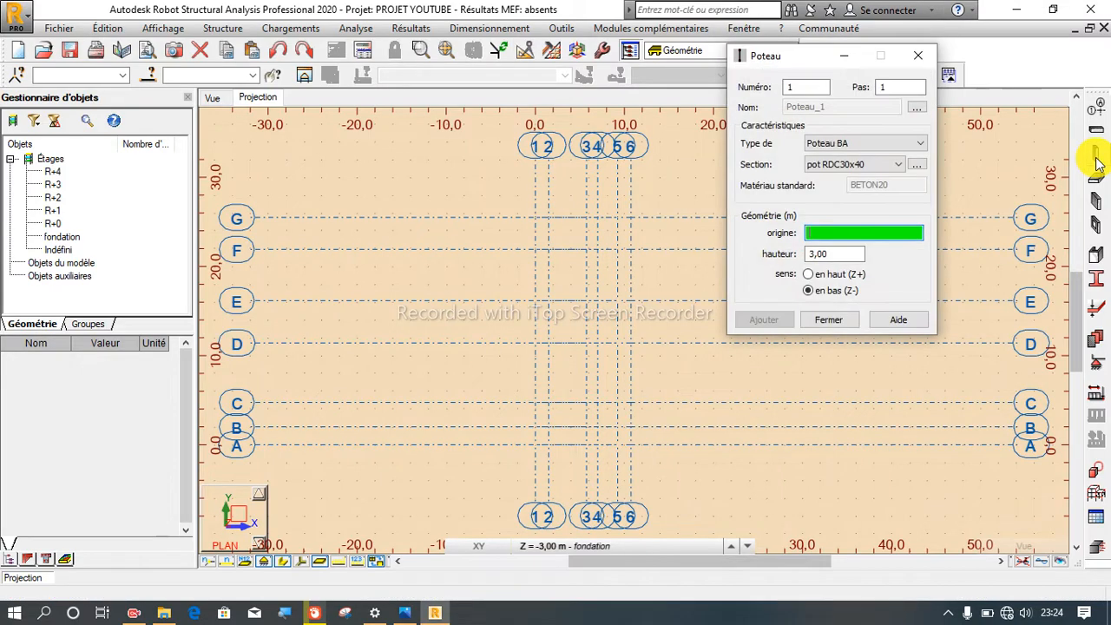
drag(809, 60, 328, 170)
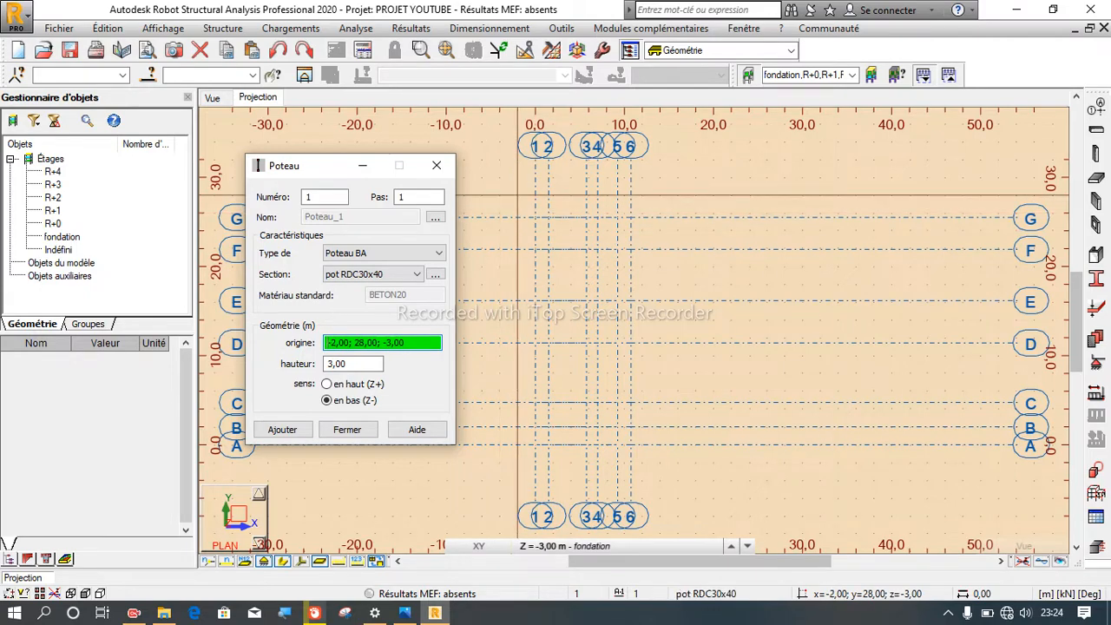
mouse_move(314, 169)
mouse_down()
mouse_move(355, 145)
mouse_move(286, 158)
mouse_move(315, 150)
mouse_up()
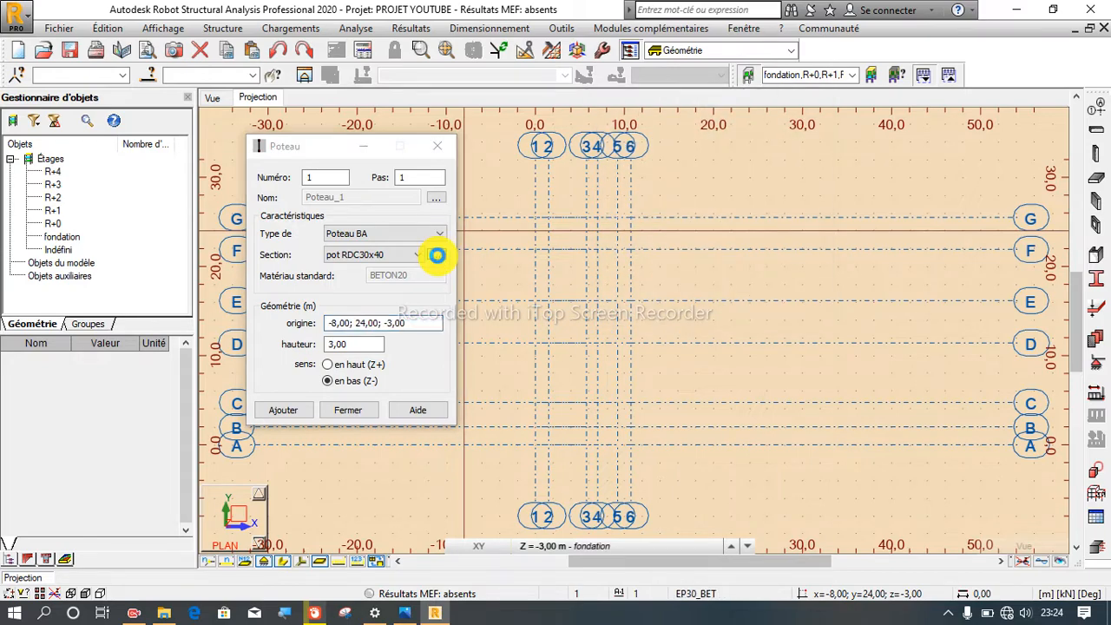
click(437, 257)
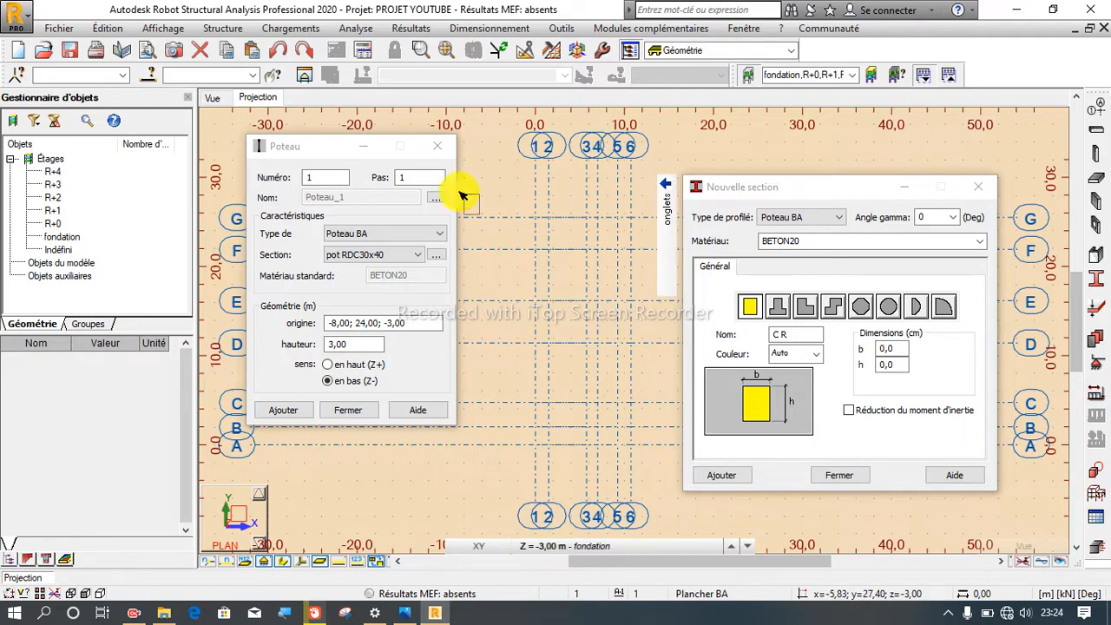
click(437, 145)
click(978, 187)
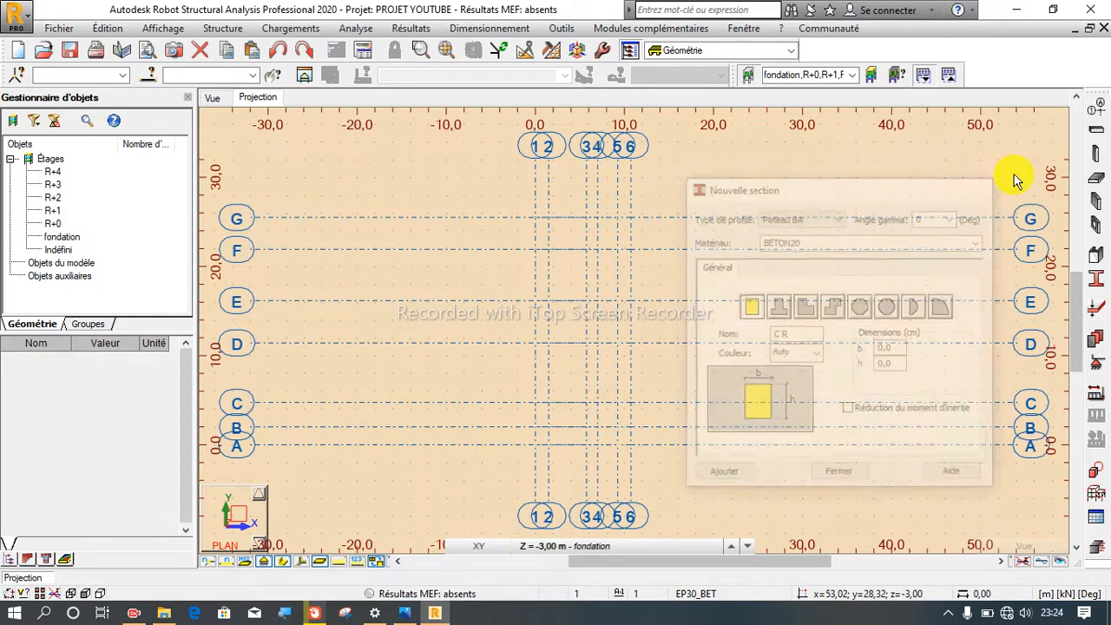
Step: Start a new rectangular reinforced-concrete column section with b set to 30 cm and h set to 50 cm
click(1100, 158)
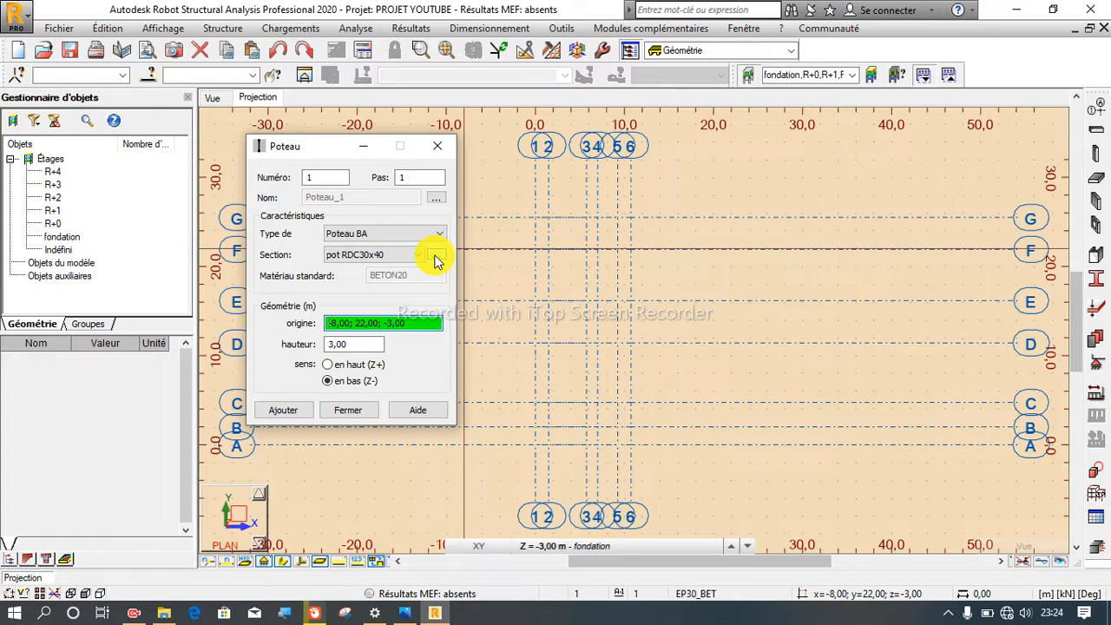
click(436, 257)
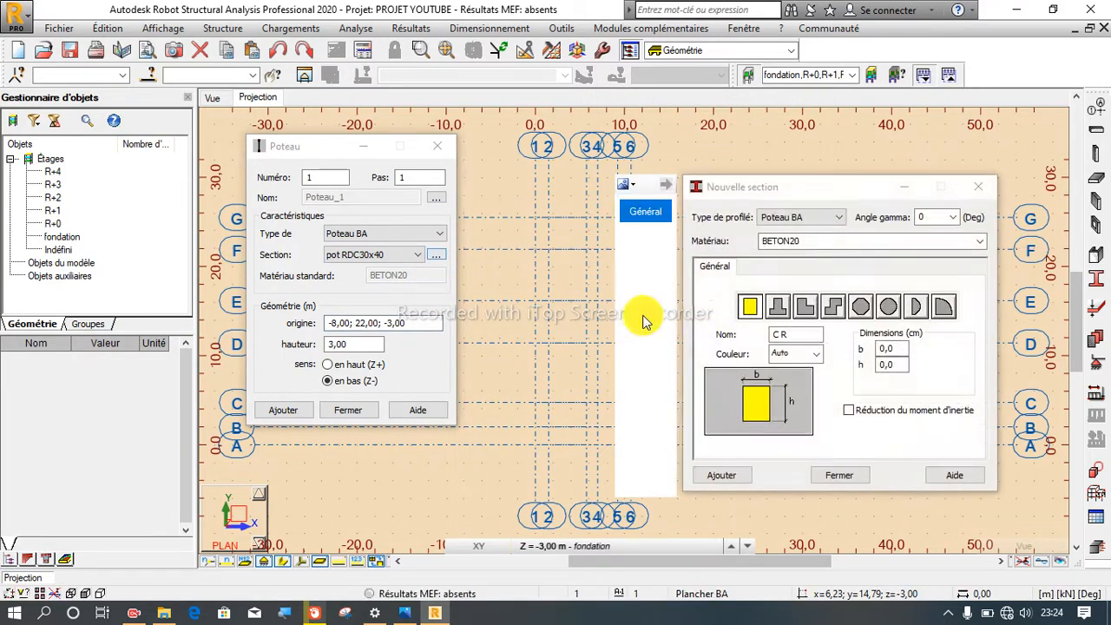
drag(722, 191, 592, 149)
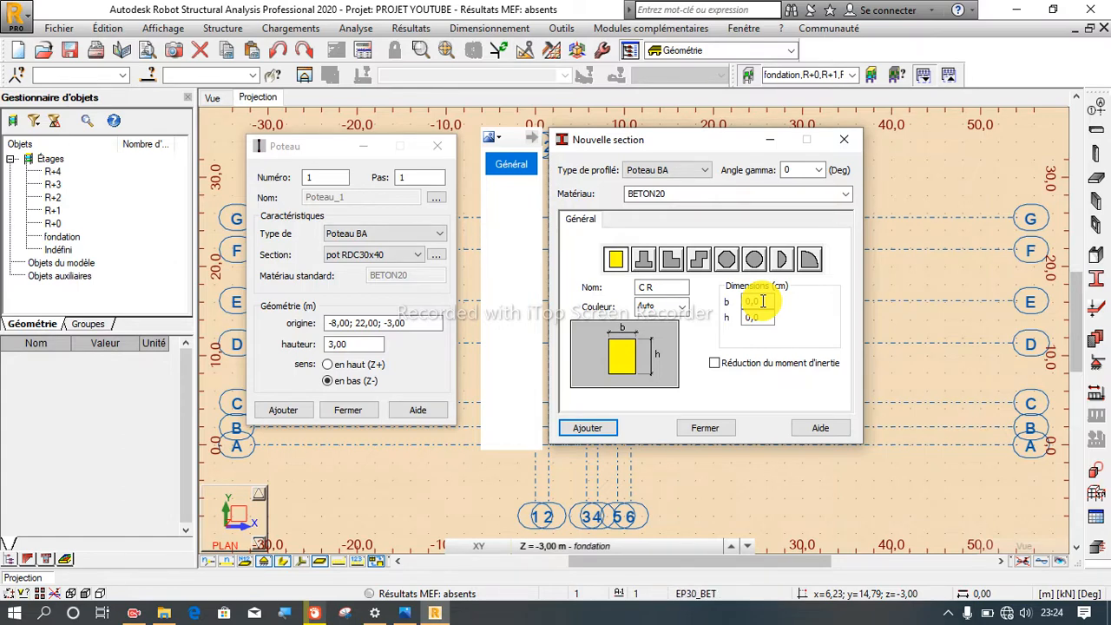
click(756, 301)
text(3)
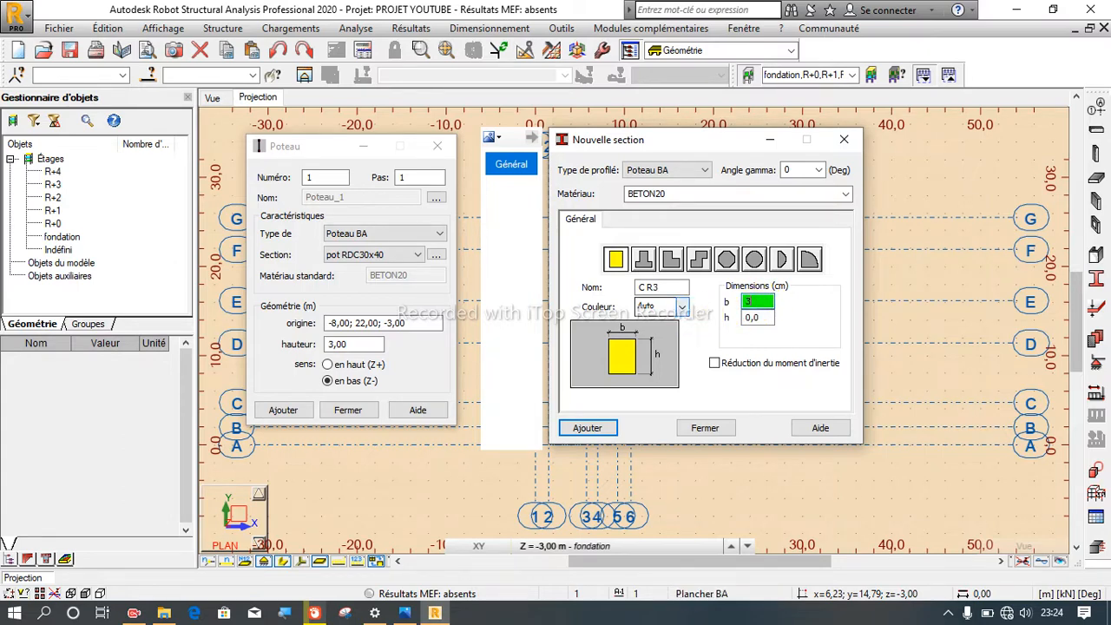
text(0)
key(Tab)
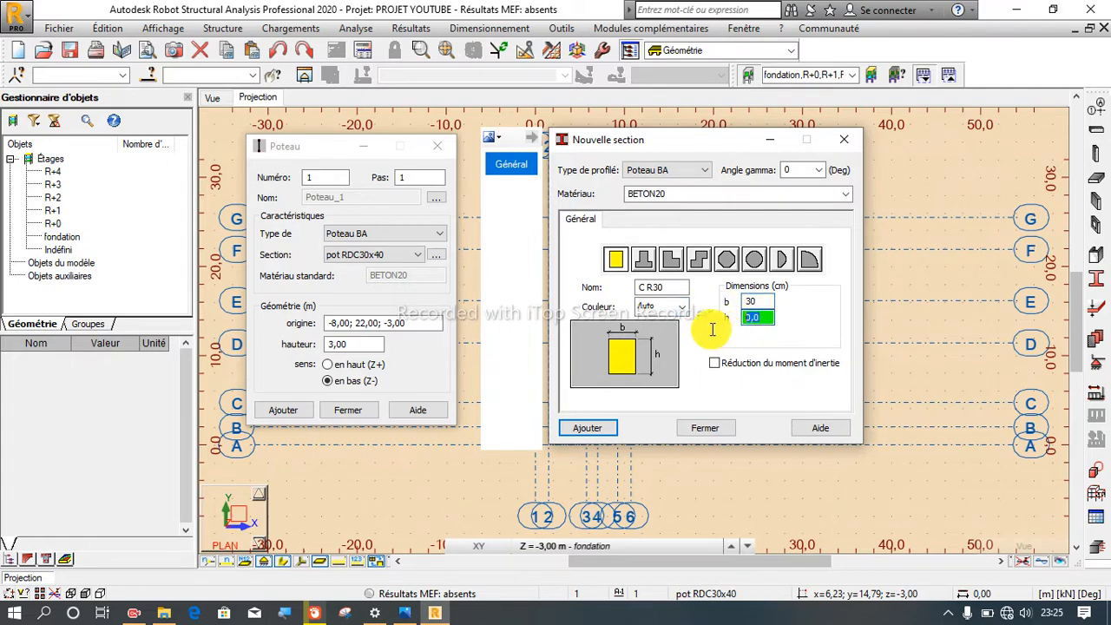
text(50)
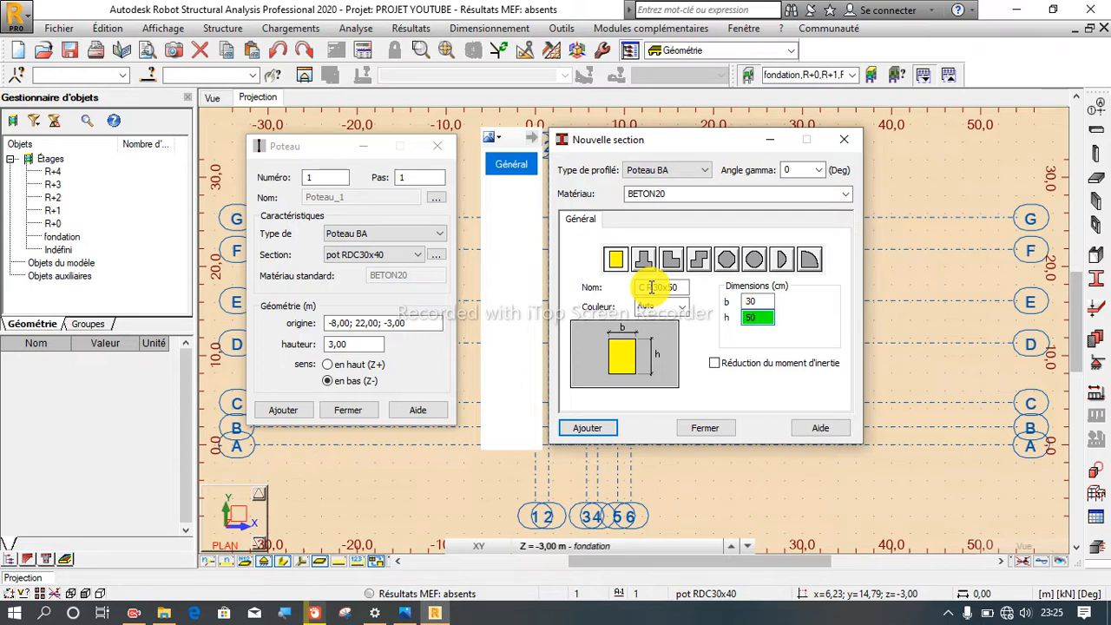
Step: Name the new column section POt RDC 30x50 and add it to the section list
drag(653, 287, 579, 299)
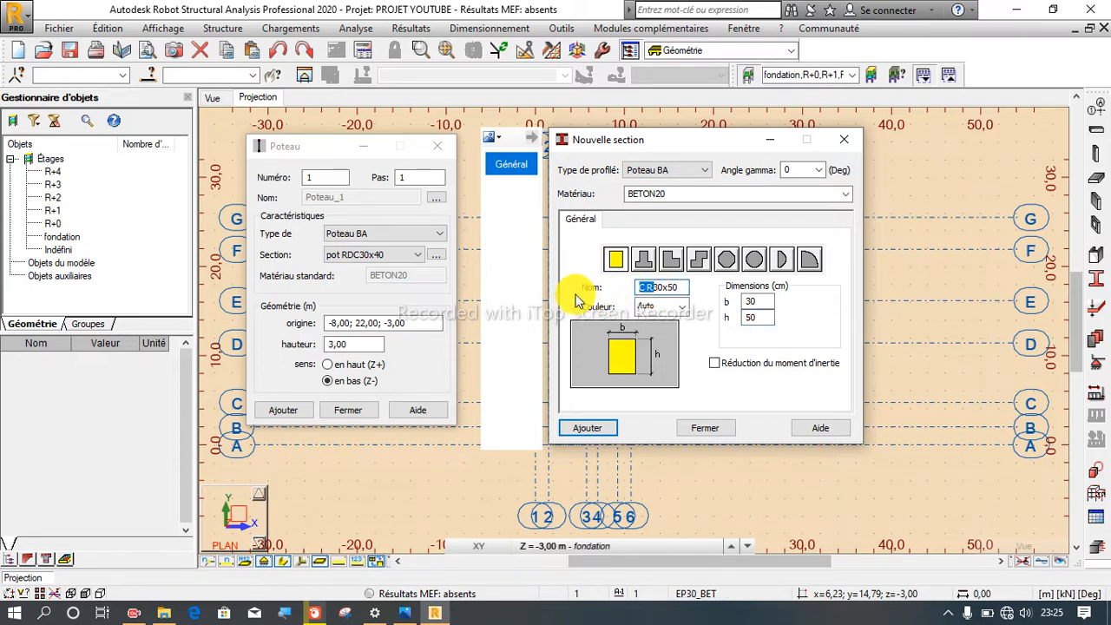
text(POt )
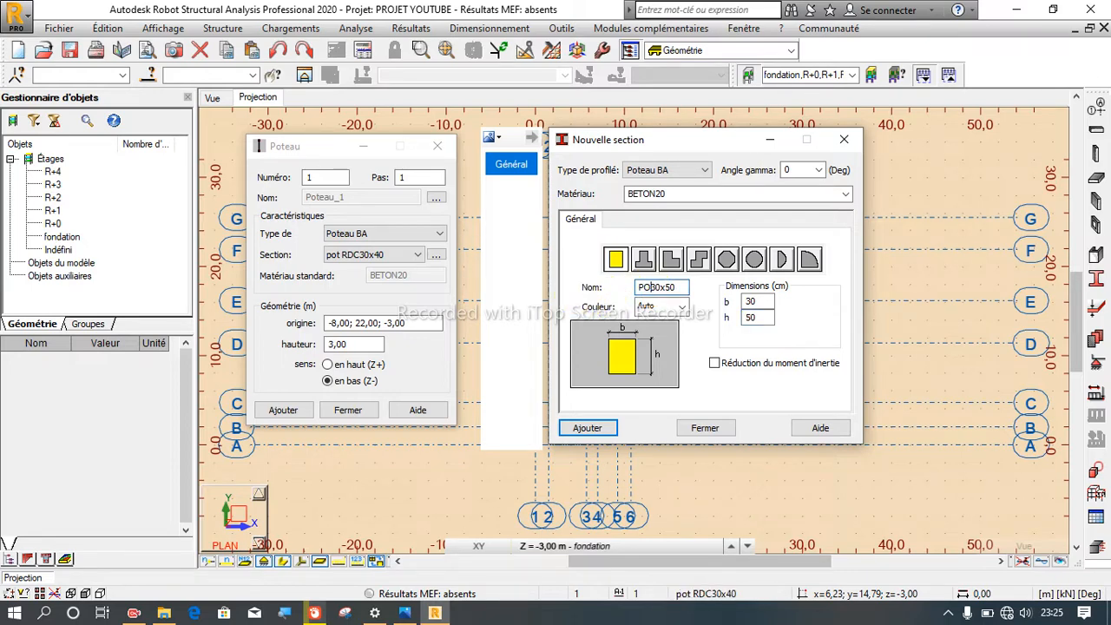
text(RDC)
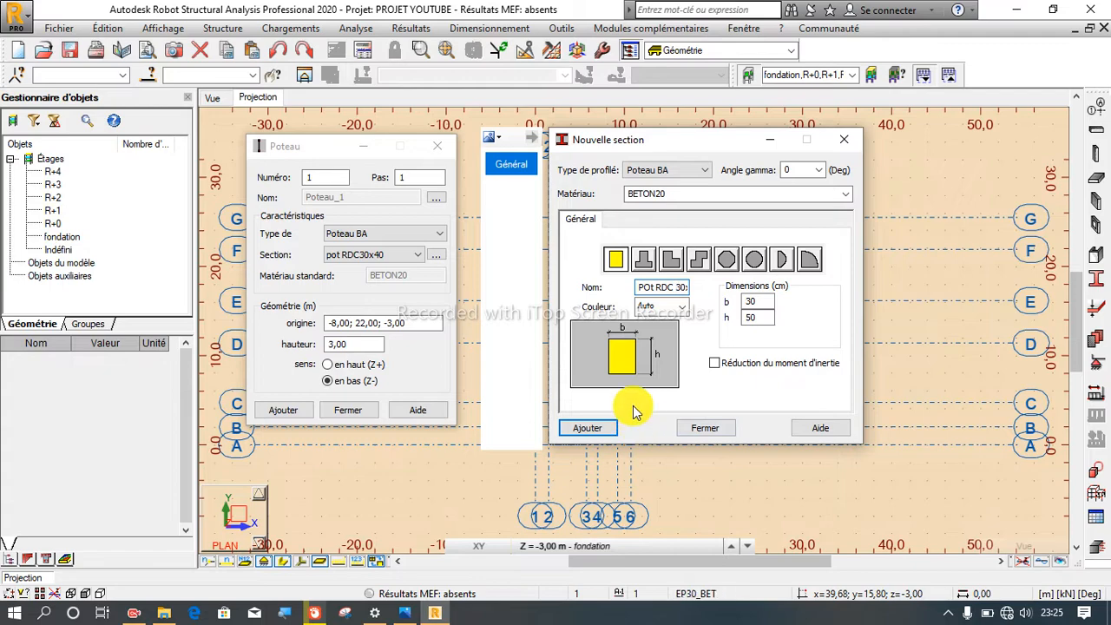
click(592, 434)
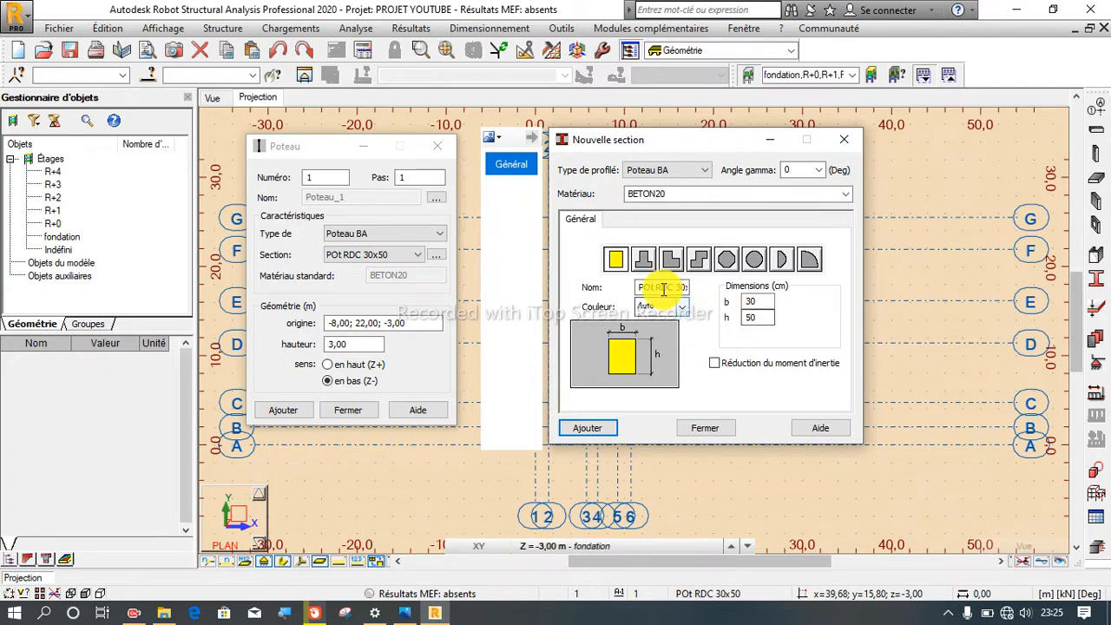
Step: Rename the section definition to POt R+1 30x50 and add it as another column section
mouse_move(674, 289)
mouse_down()
mouse_move(645, 298)
mouse_move(657, 287)
mouse_up()
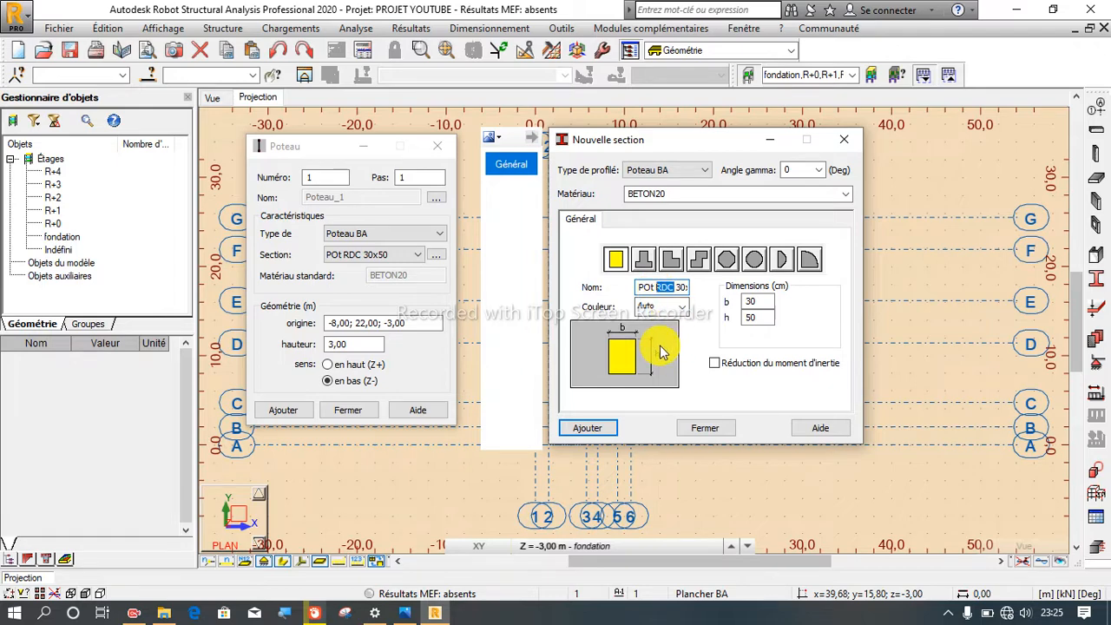
text(R+1)
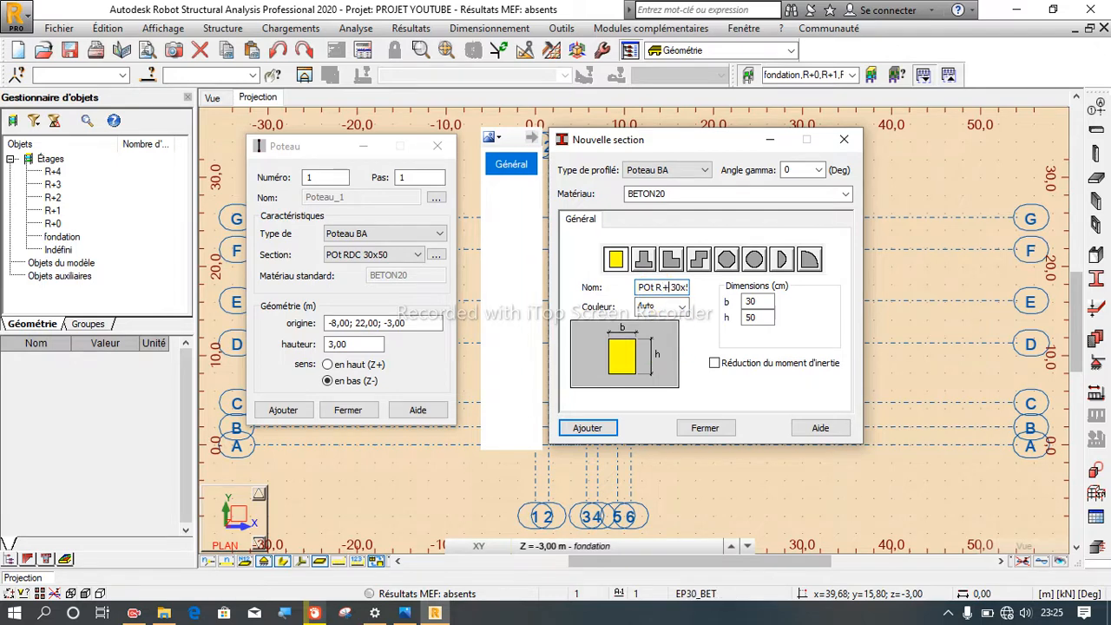
click(586, 427)
click(585, 427)
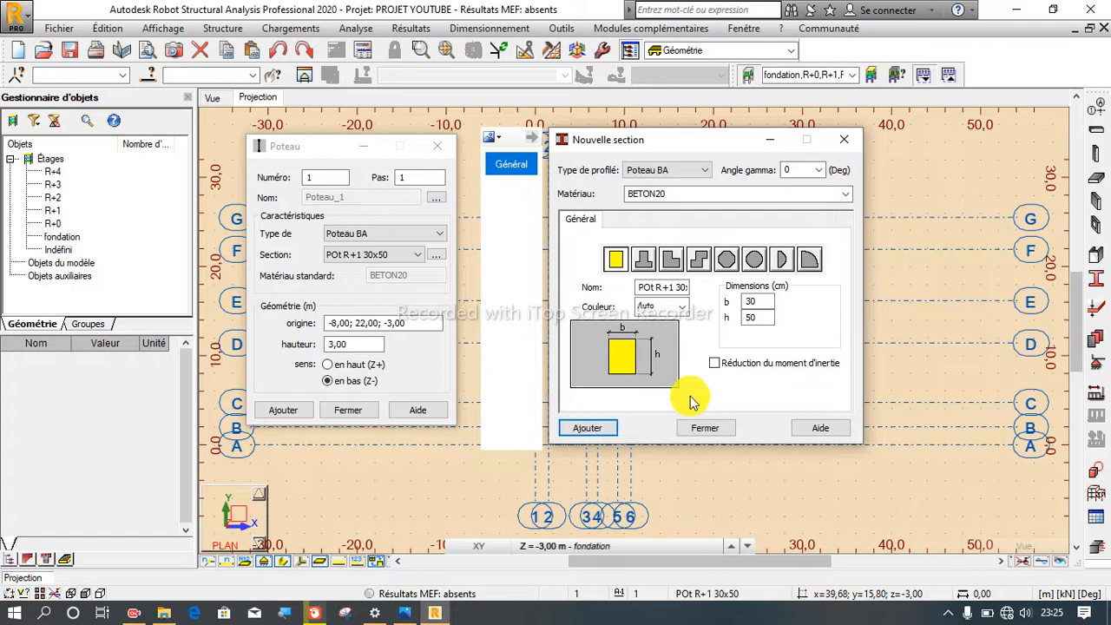
Step: Set the dimensions for another column section to b 25 cm and h 40 cm
double_click(760, 301)
text(25)
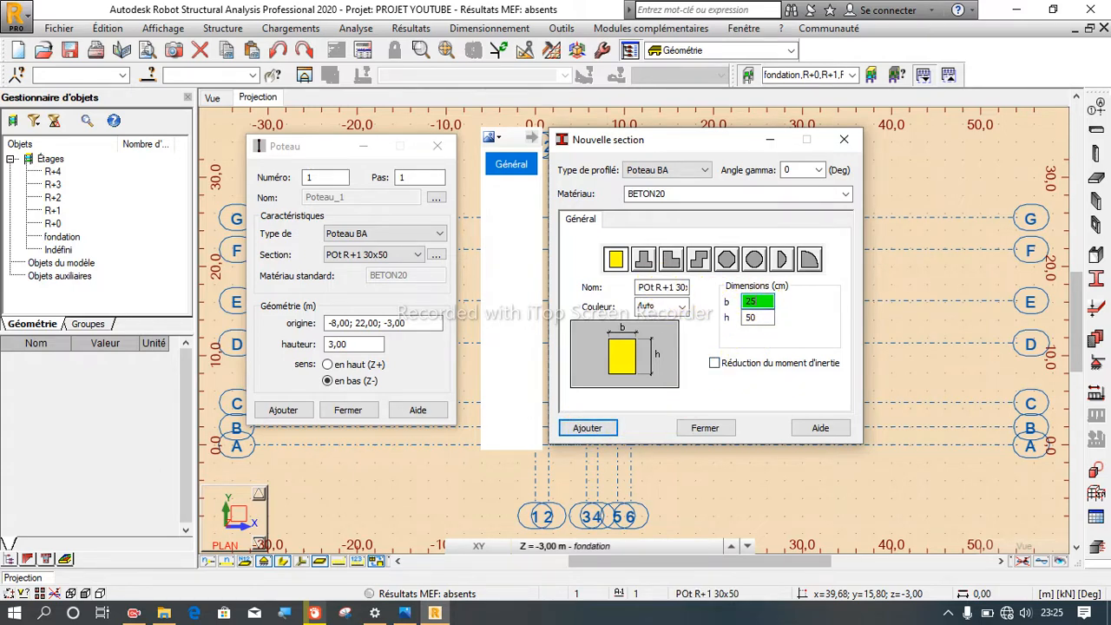
double_click(755, 317)
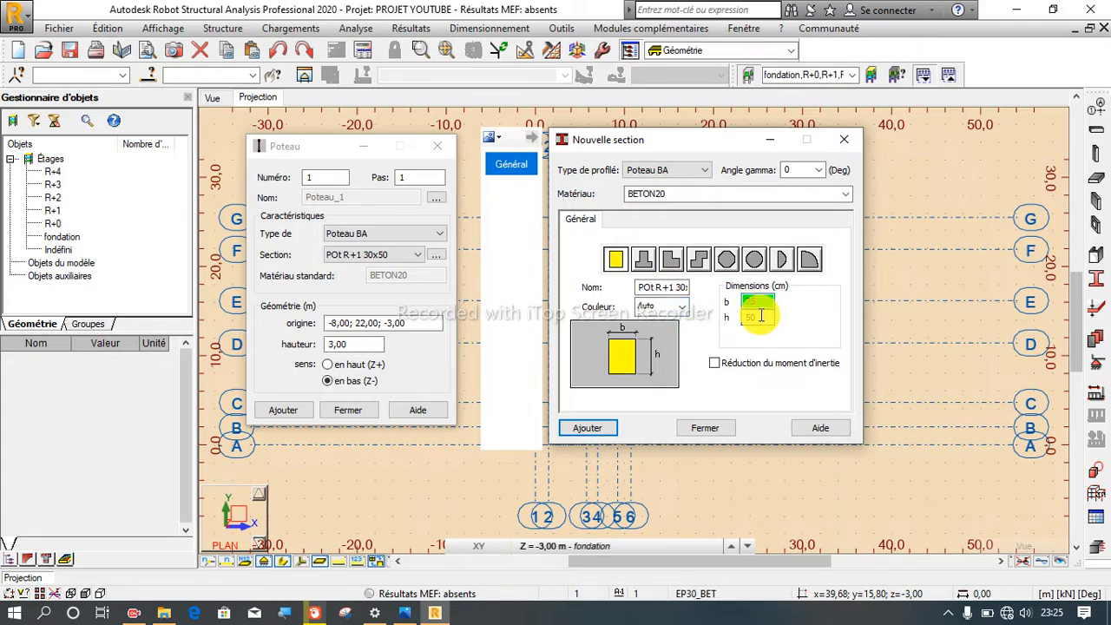
text(40)
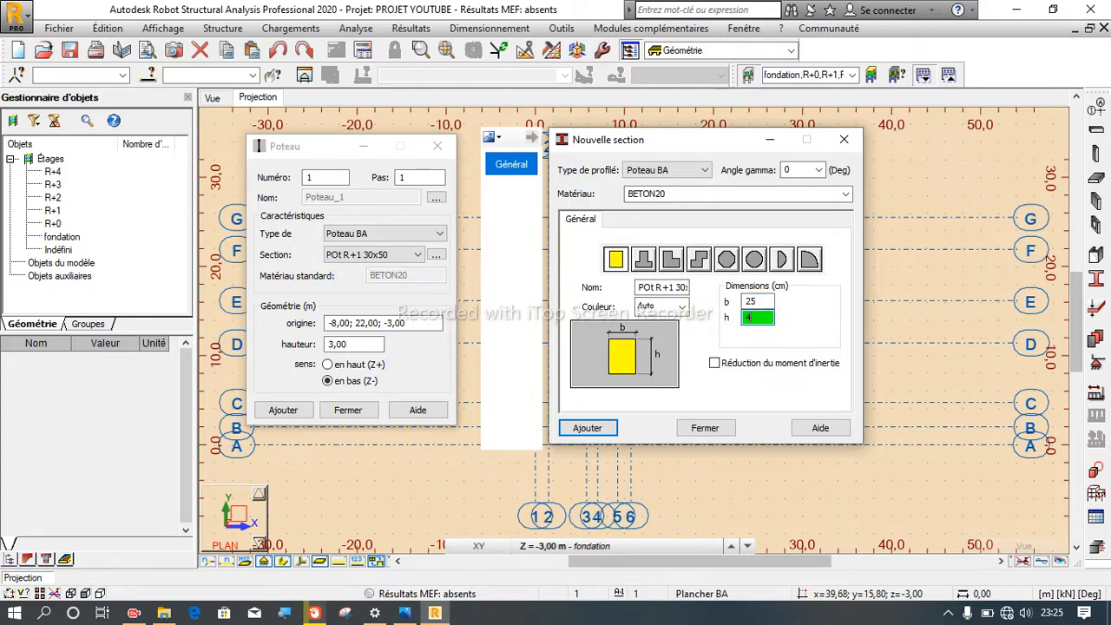
Step: Replace the R+1 part of the section name with 2 et 3
click(673, 288)
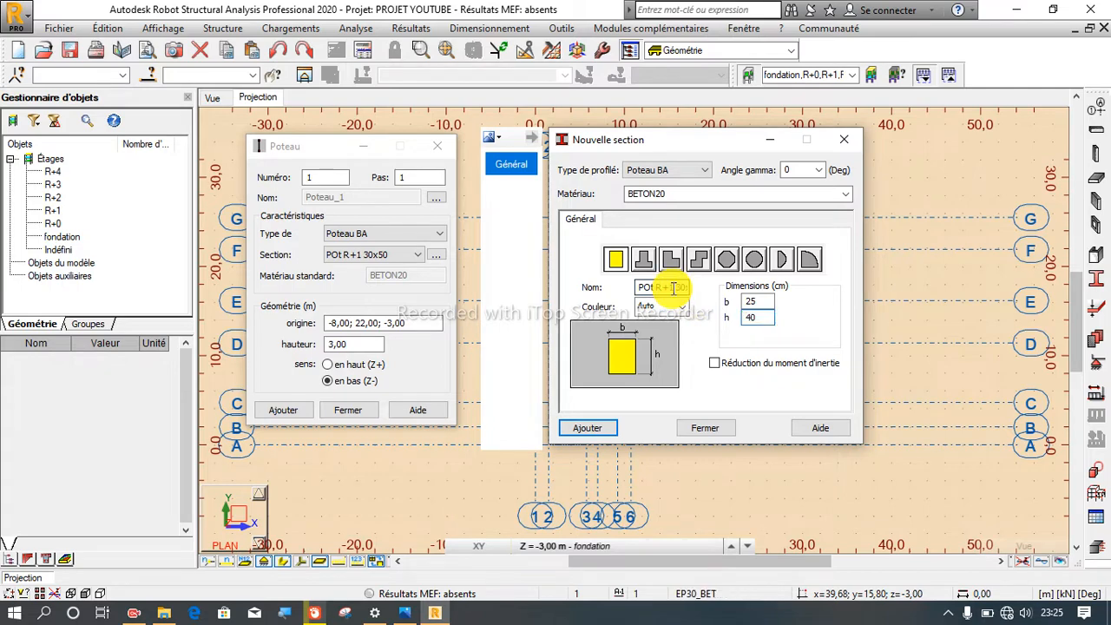
key(BackSpace)
key(BackSpace)
key(BackSpace)
key(BackSpace)
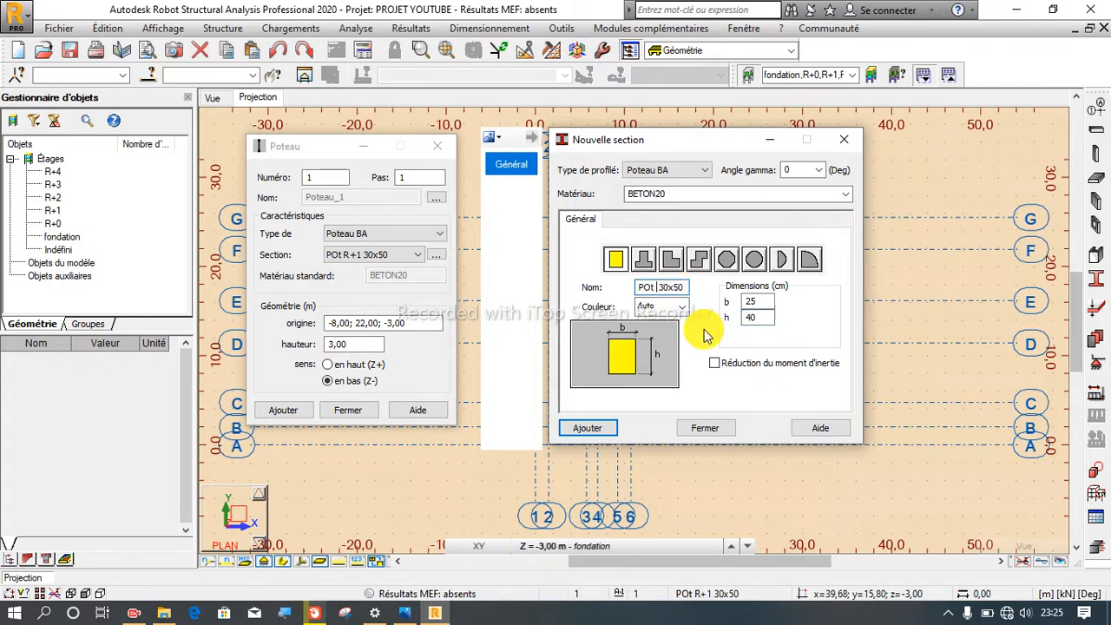
text(2 et 3 3)
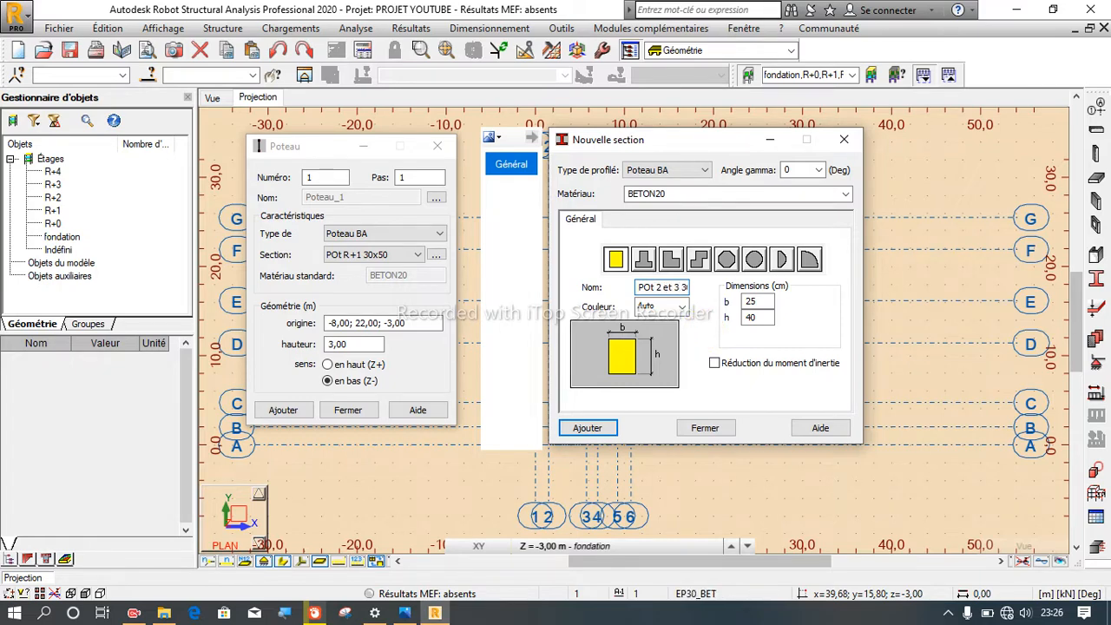
Step: Set the section's h to 30 cm, name it POt4 and add it, closing the section and column definitions
double_click(768, 317)
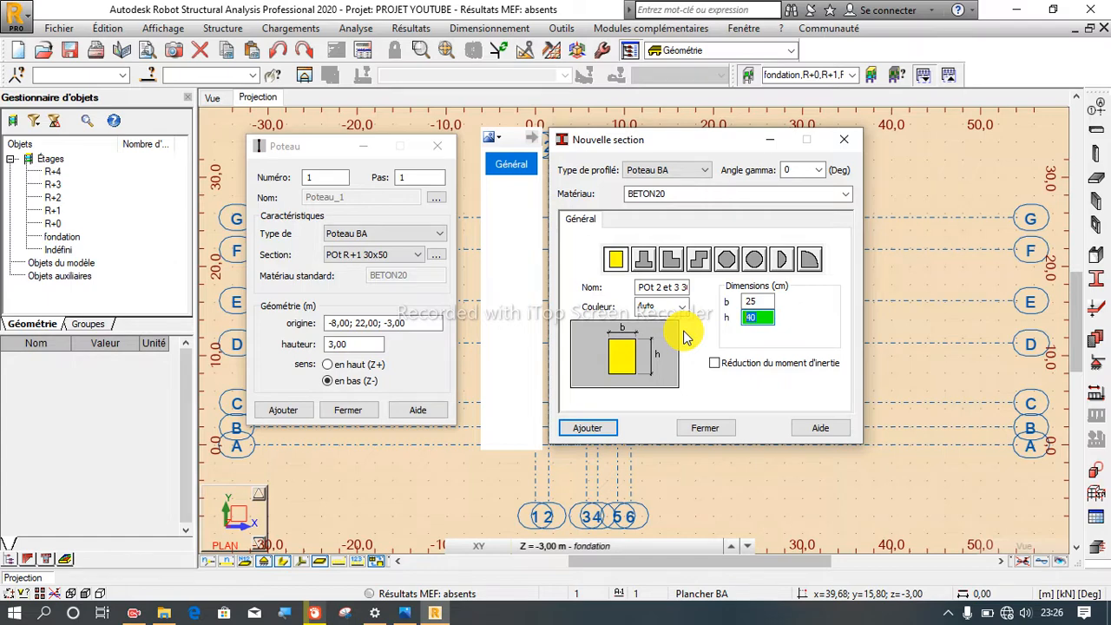
text(30)
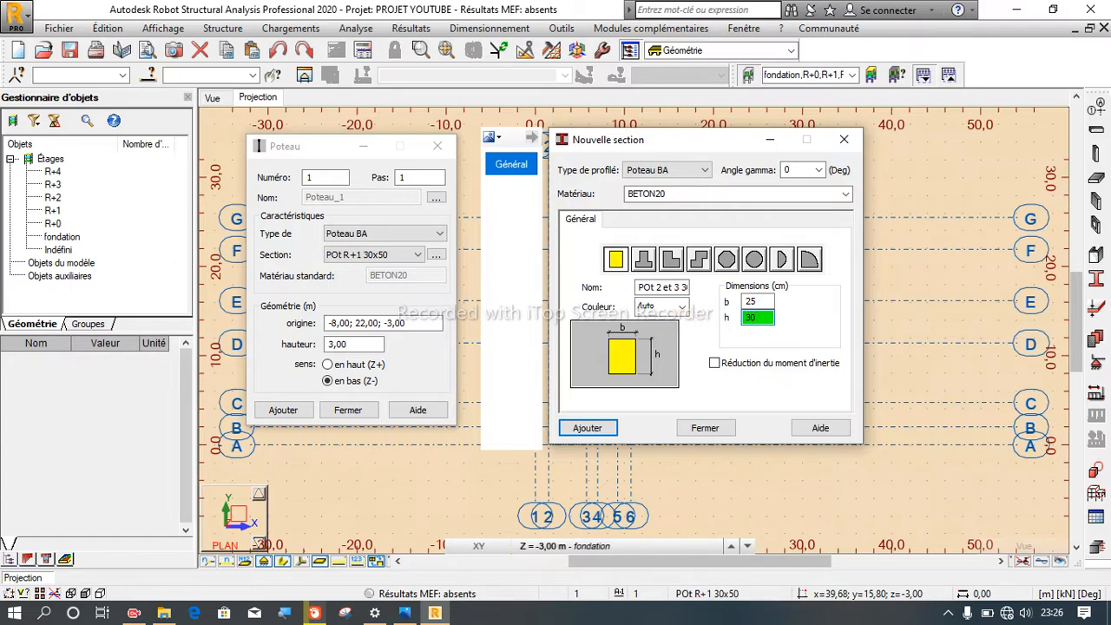
mouse_move(683, 288)
mouse_down()
mouse_move(656, 292)
mouse_move(701, 292)
mouse_up()
text(4)
click(684, 283)
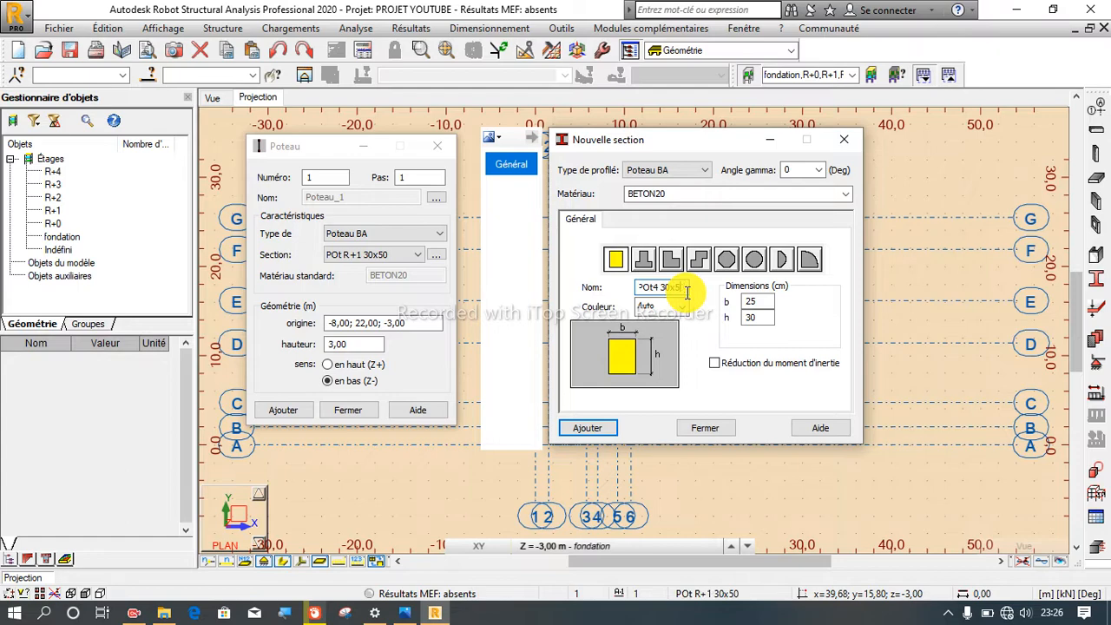
key(BackSpace)
double_click(653, 288)
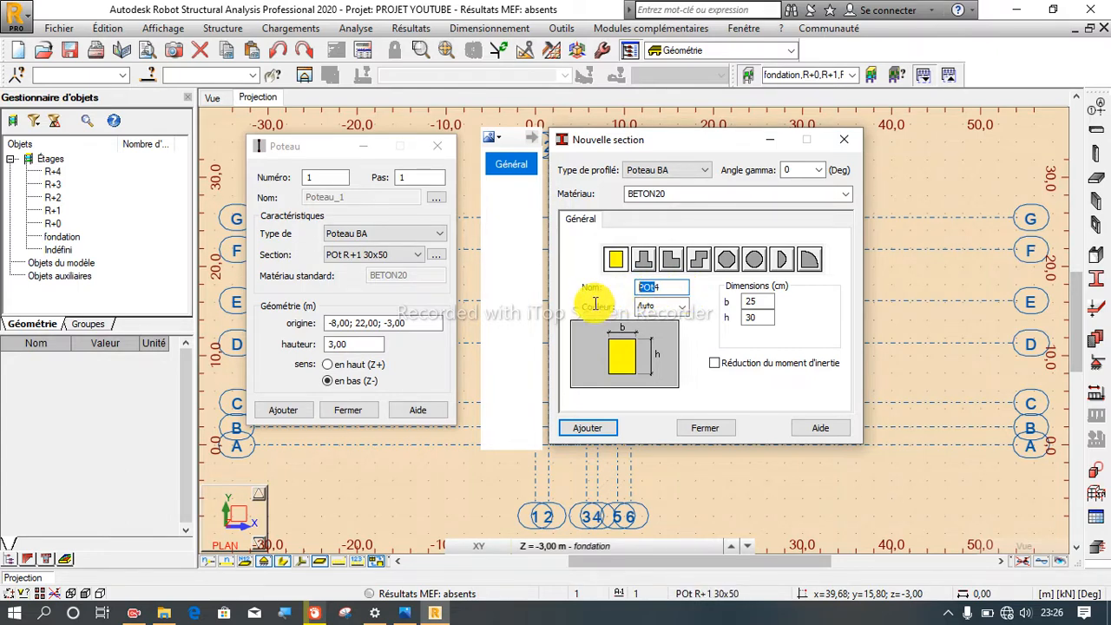
click(669, 288)
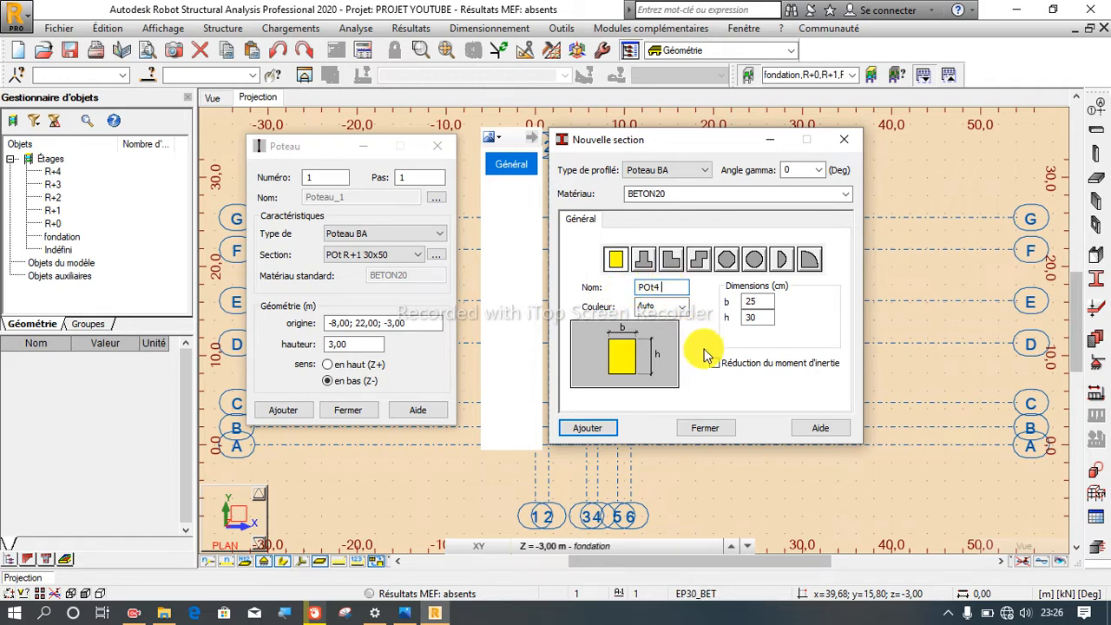
click(588, 430)
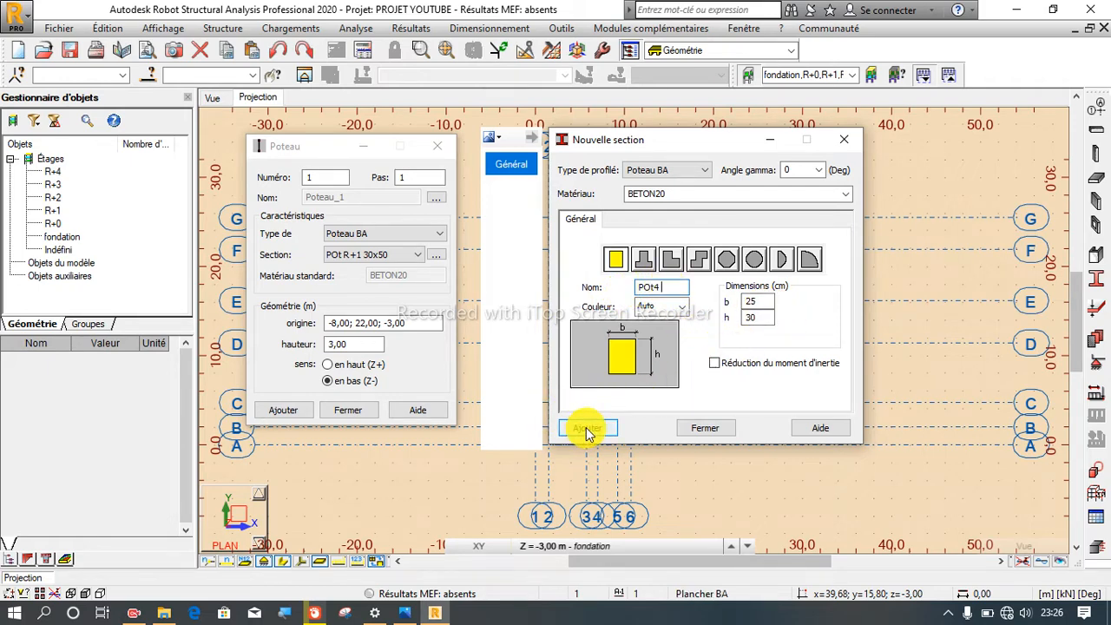
click(588, 429)
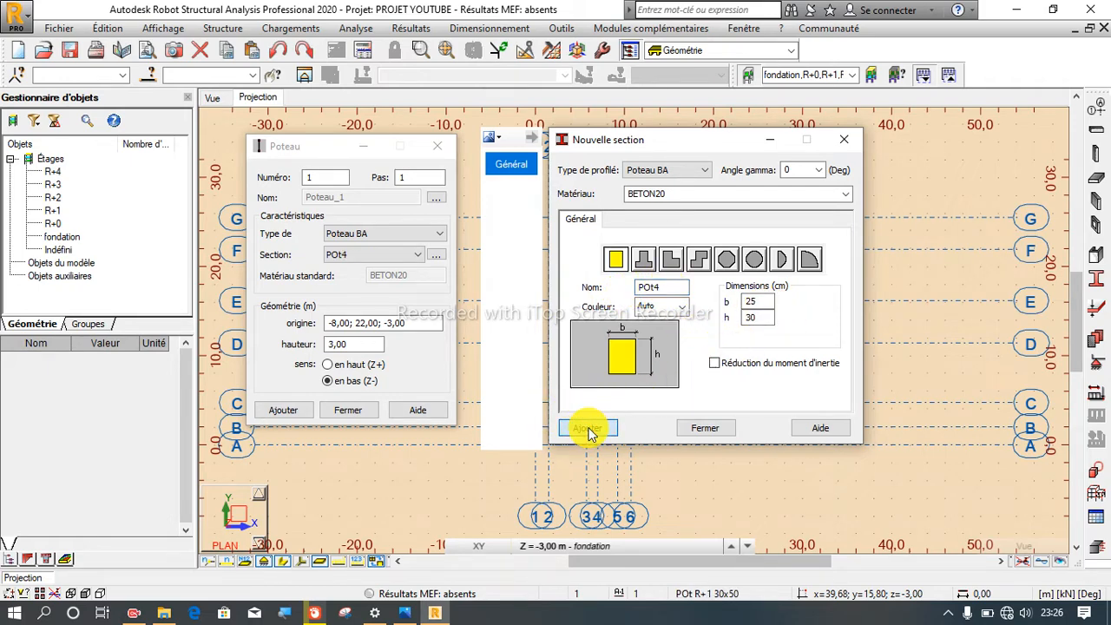
click(707, 430)
click(437, 147)
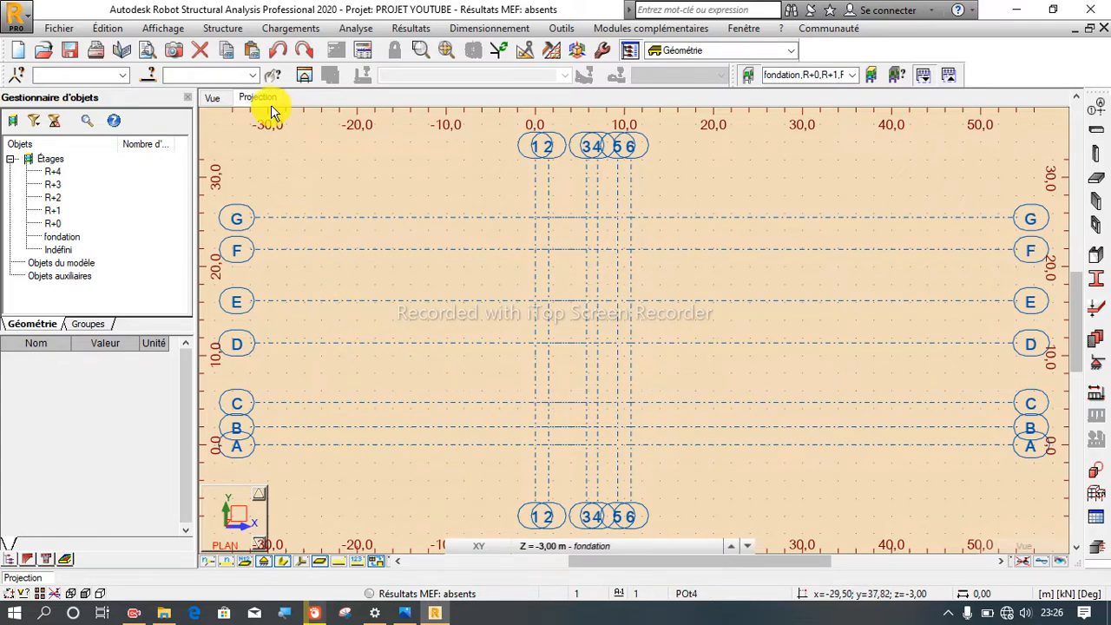
Step: Switch the plan view to storey R+0 and choose section POt RDC 30x50 for a new reinforced-concrete column
mouse_move(564, 547)
click(559, 494)
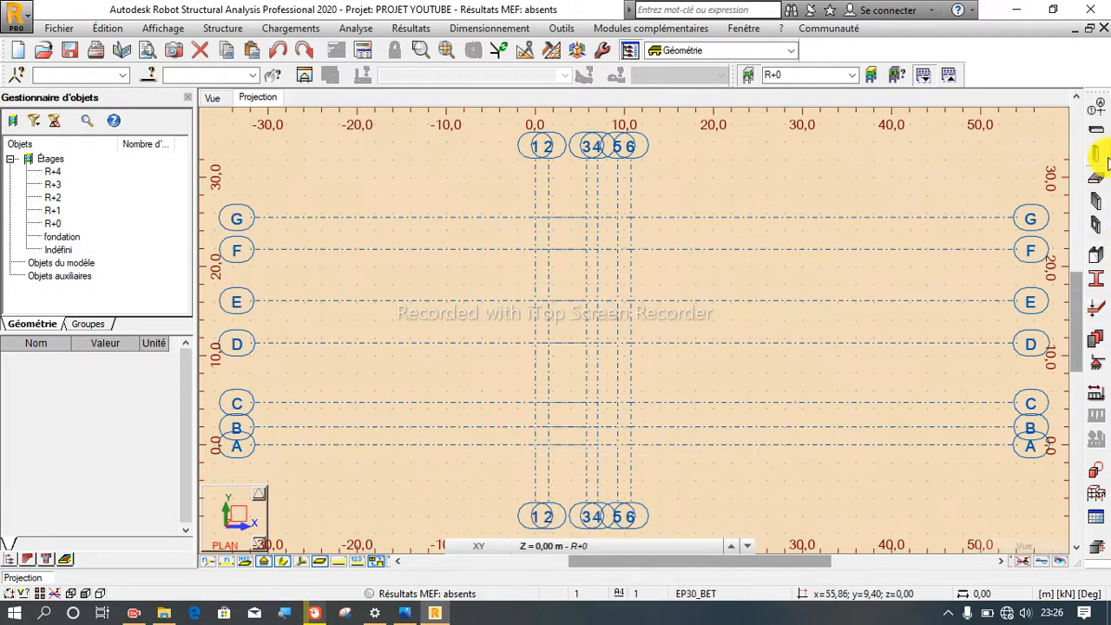
click(1097, 156)
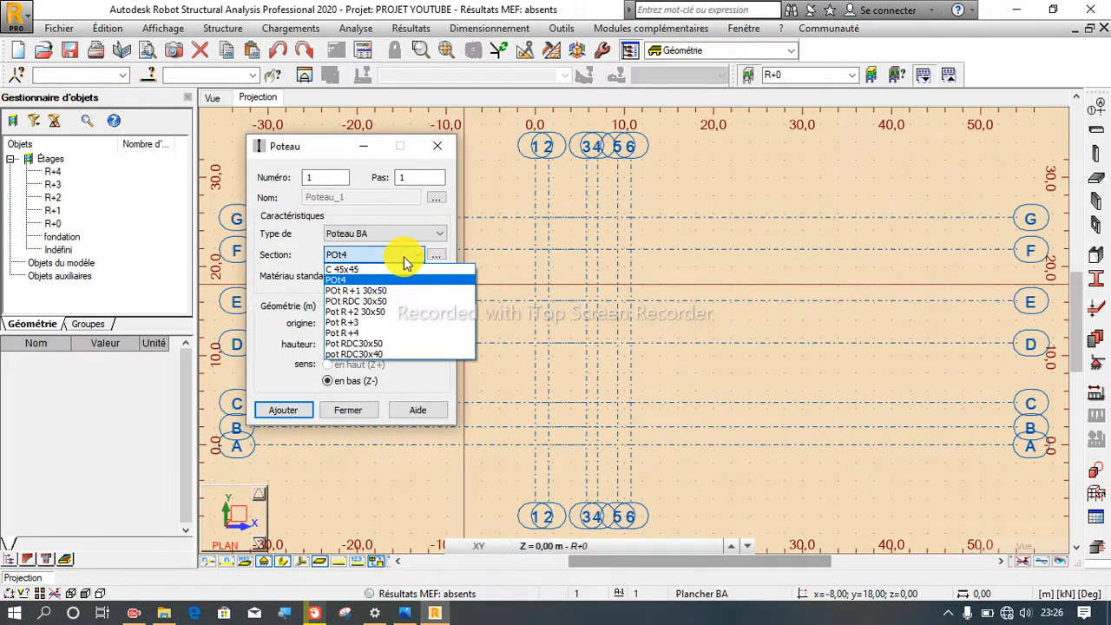
click(370, 301)
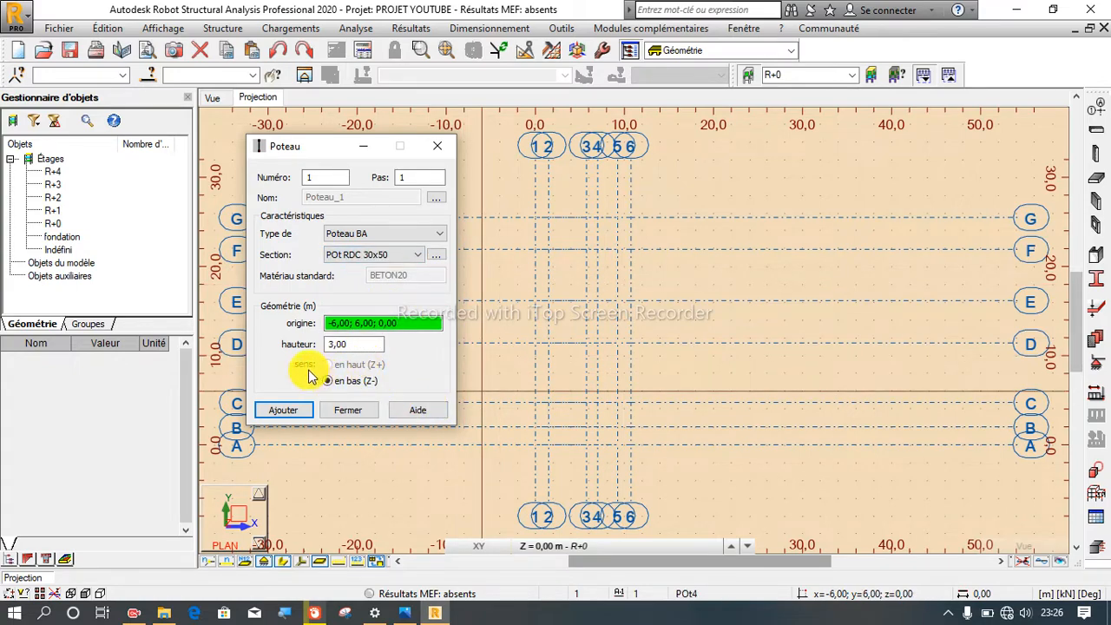
Step: Set the column direction downward (Z-), check the layout in rdc coté.PNG and place the first column at axes 1 and B
click(342, 383)
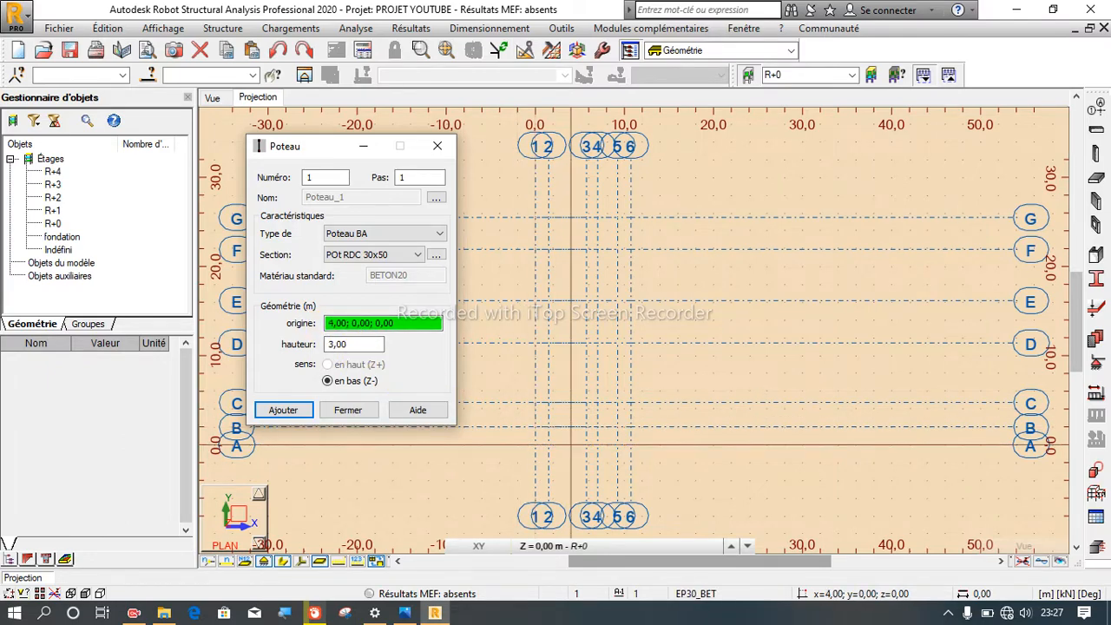
scroll(553, 447, up, 2)
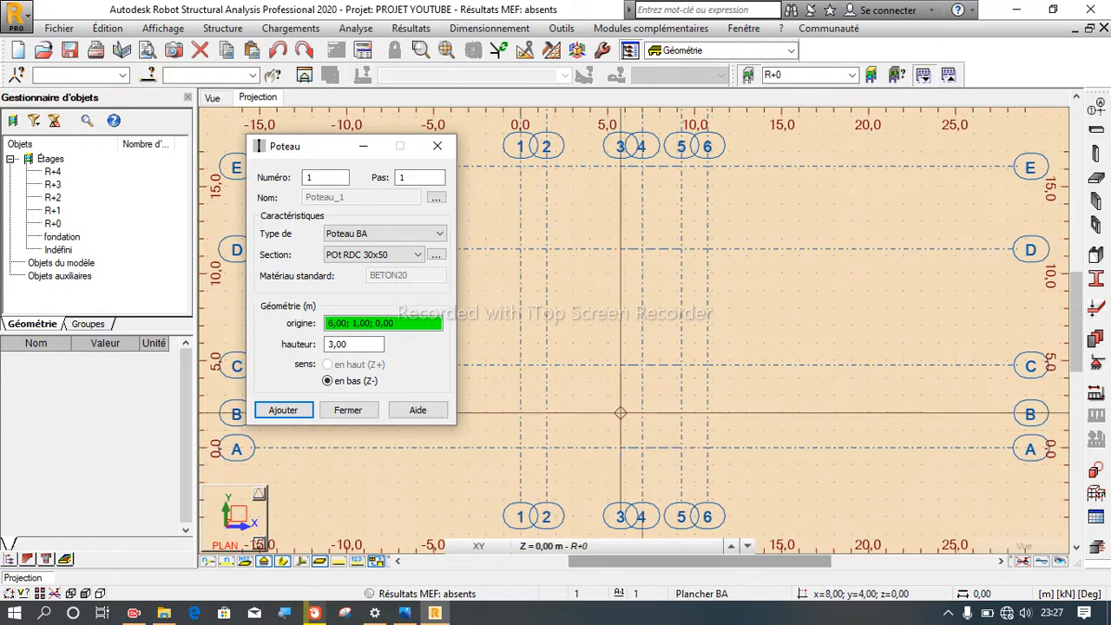
scroll(620, 413, down, 1)
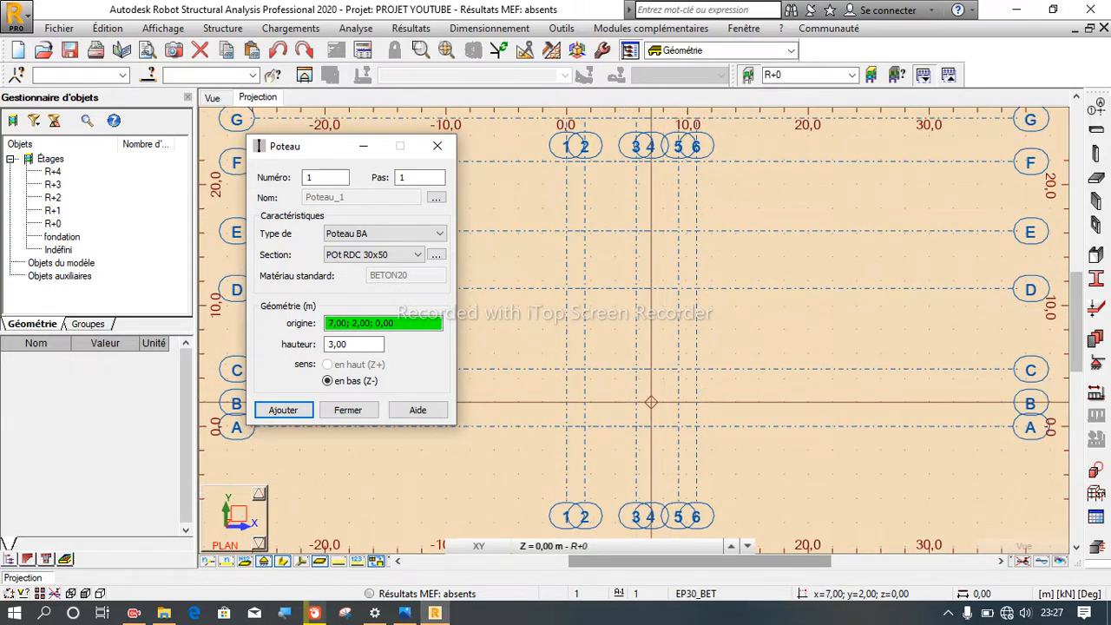
click(406, 611)
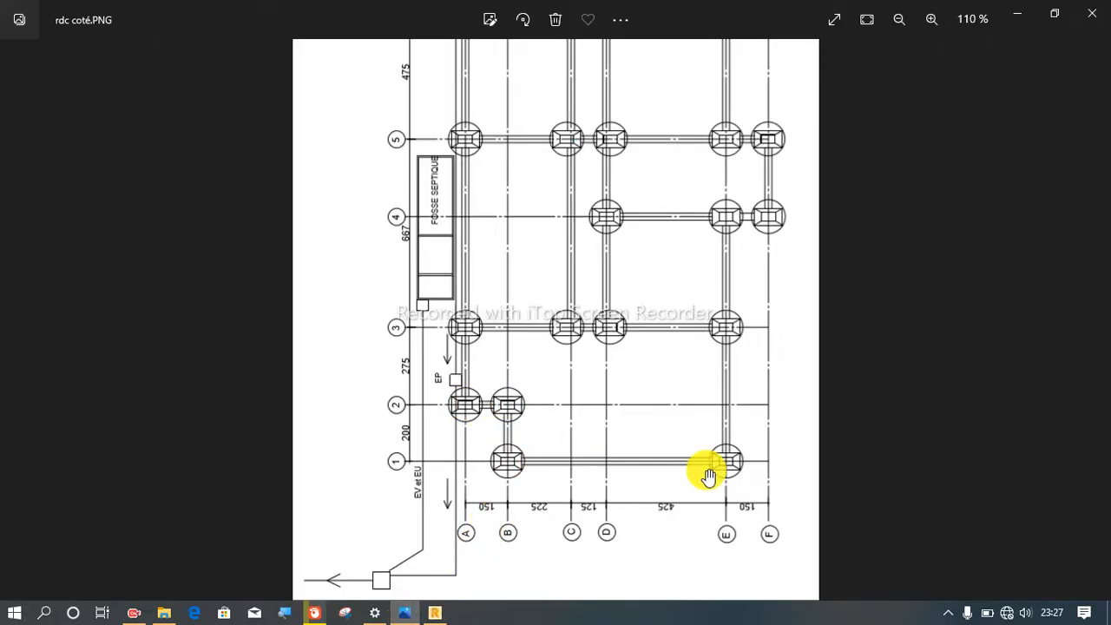
click(435, 611)
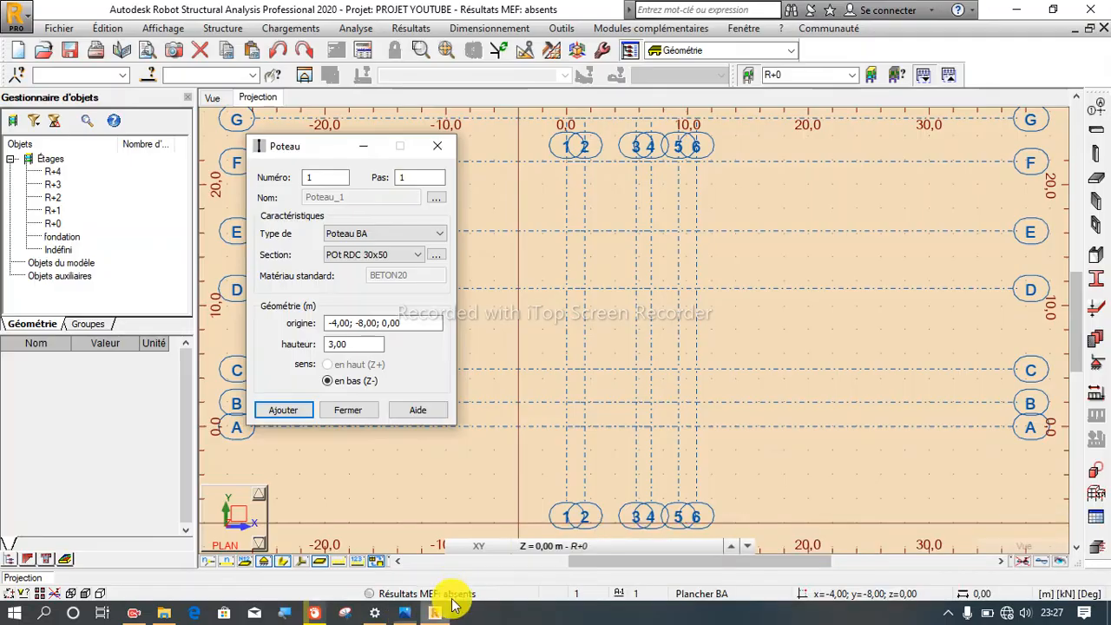
click(566, 402)
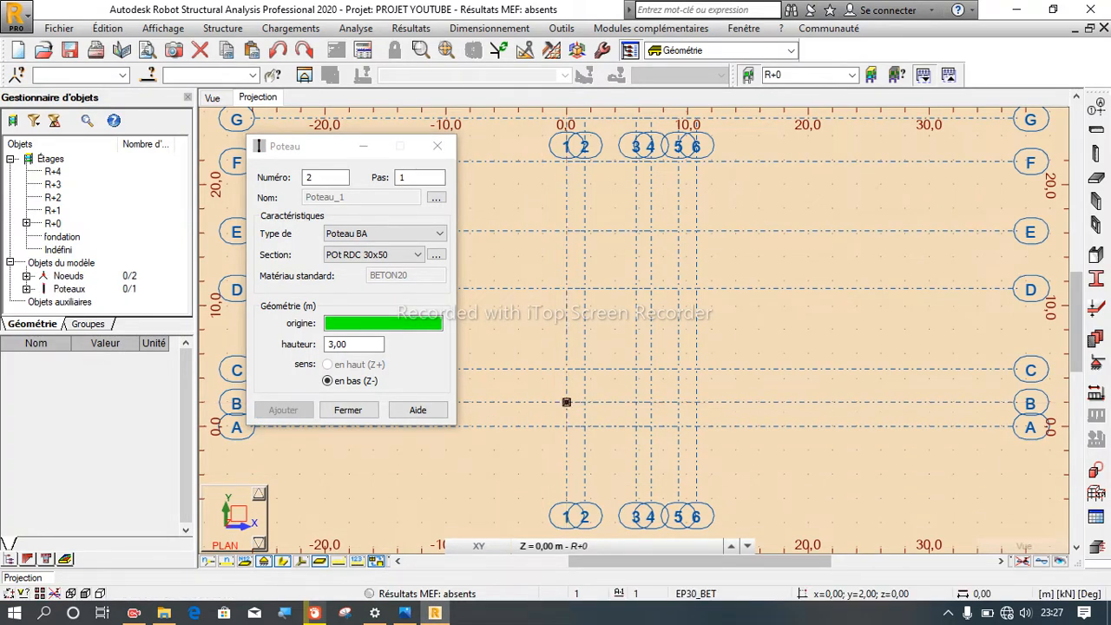
Step: Place columns at axis intersections 2-B, 2-A and 5-A, checking the layout against the foundation plan image
click(584, 401)
click(584, 426)
click(404, 612)
click(404, 613)
click(678, 426)
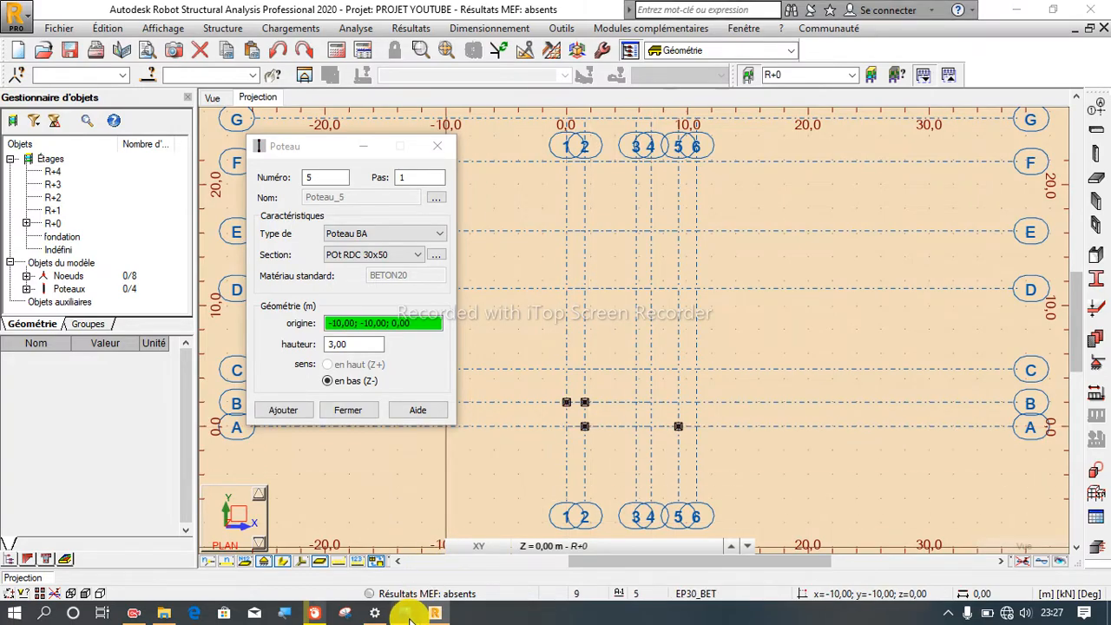
Step: Following the foundation plan image, place columns along axis C at its intersections with axes 1, 3, 4 and 5
click(406, 612)
click(408, 615)
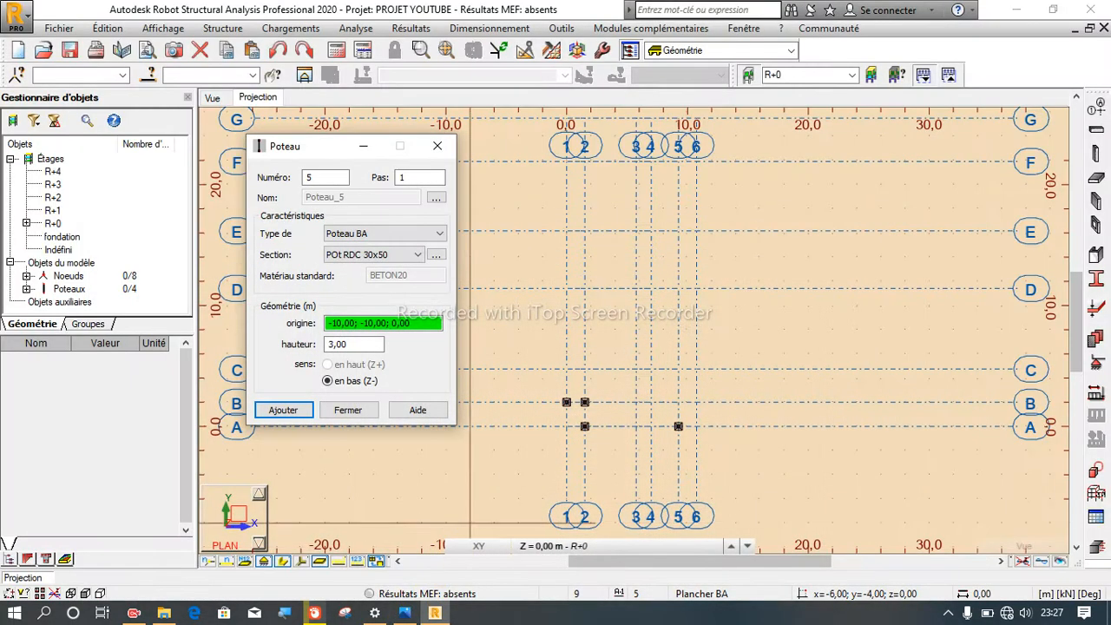
click(566, 369)
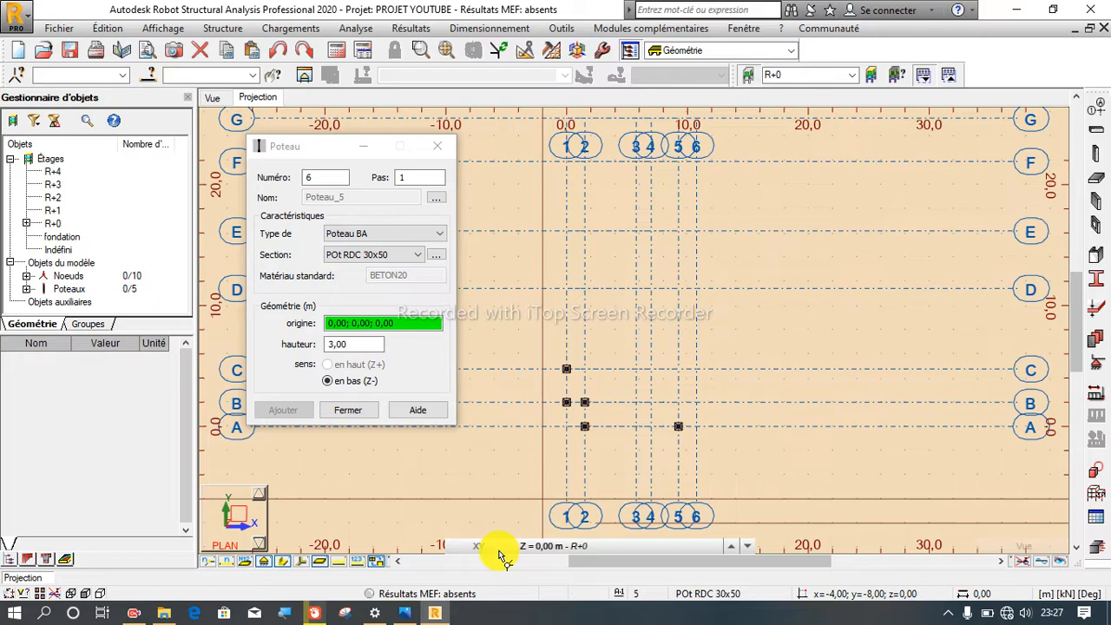
click(417, 612)
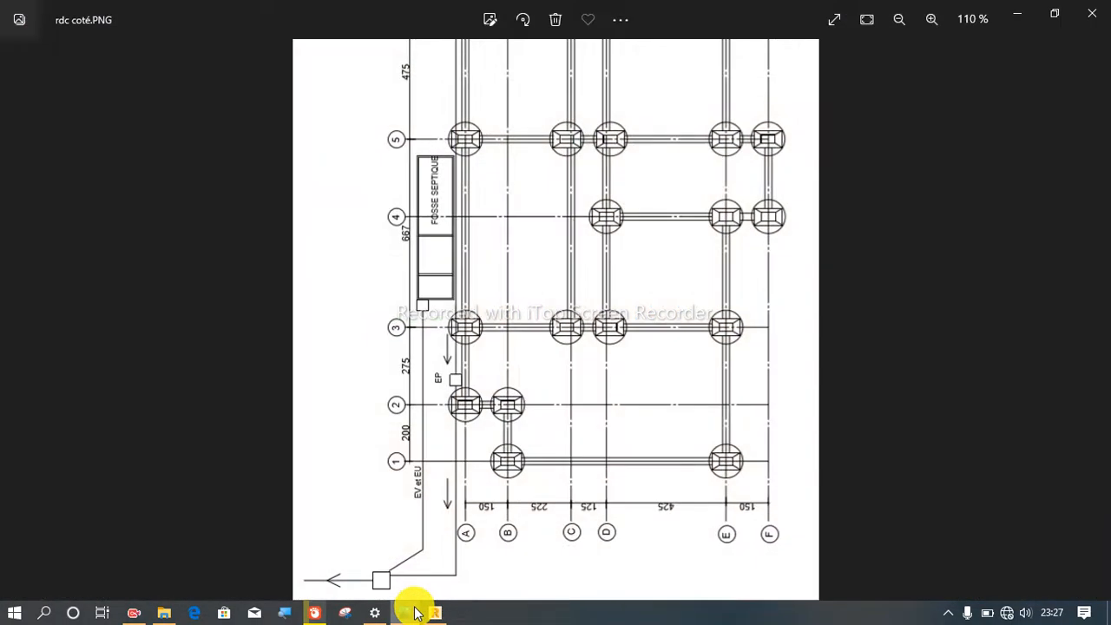
click(415, 612)
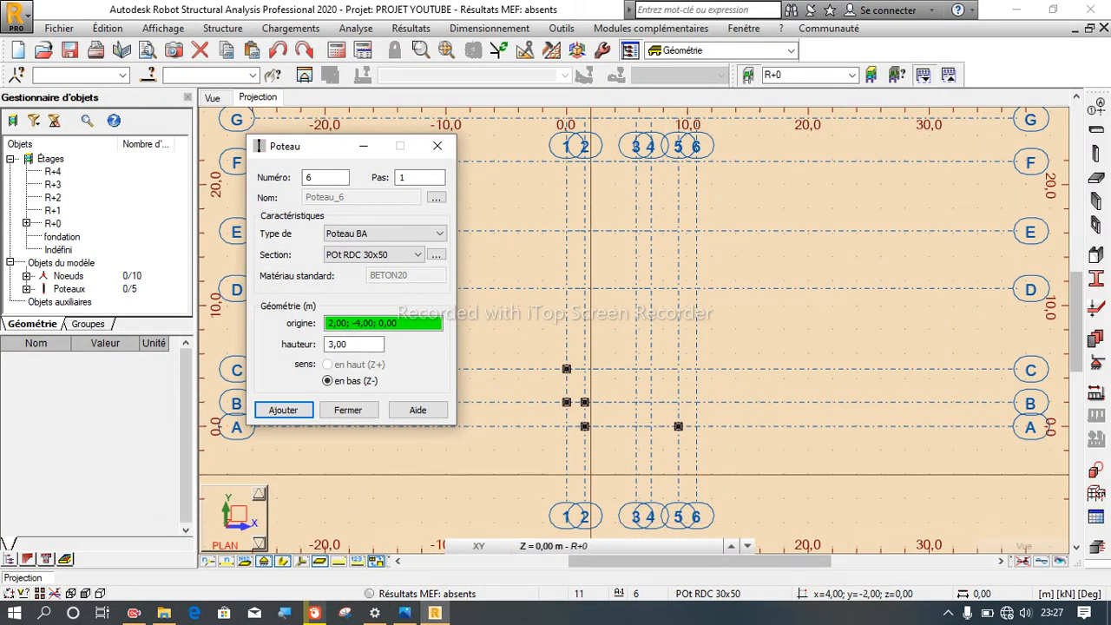
click(635, 369)
click(651, 369)
click(679, 368)
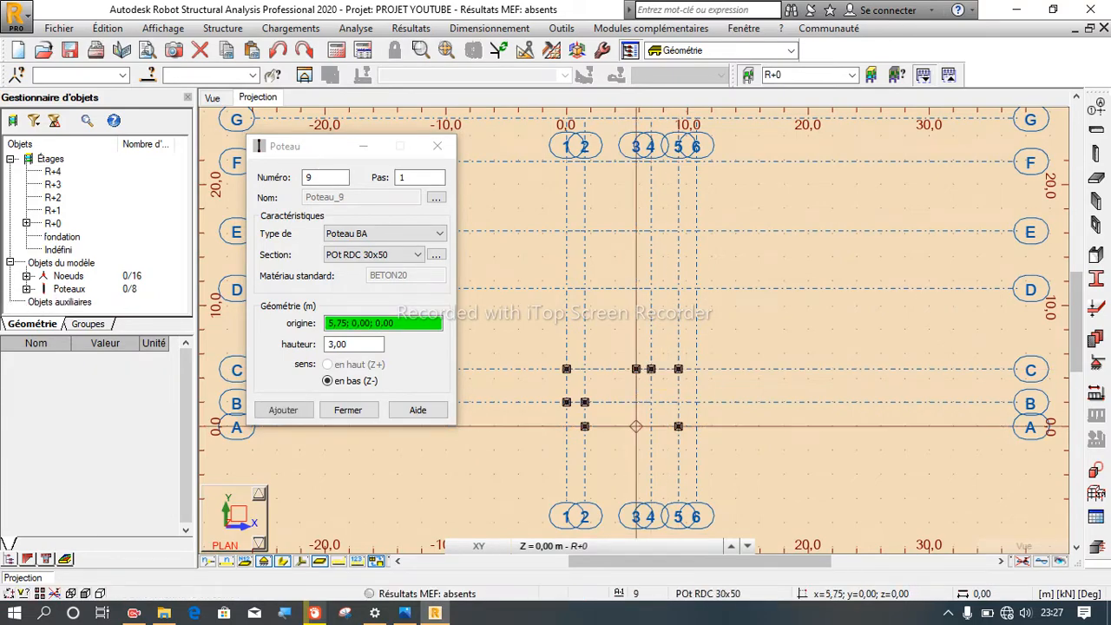
Step: Consult the foundation plan image and place columns along axis D at axes 1, 3, 4, 5 and 6
click(404, 613)
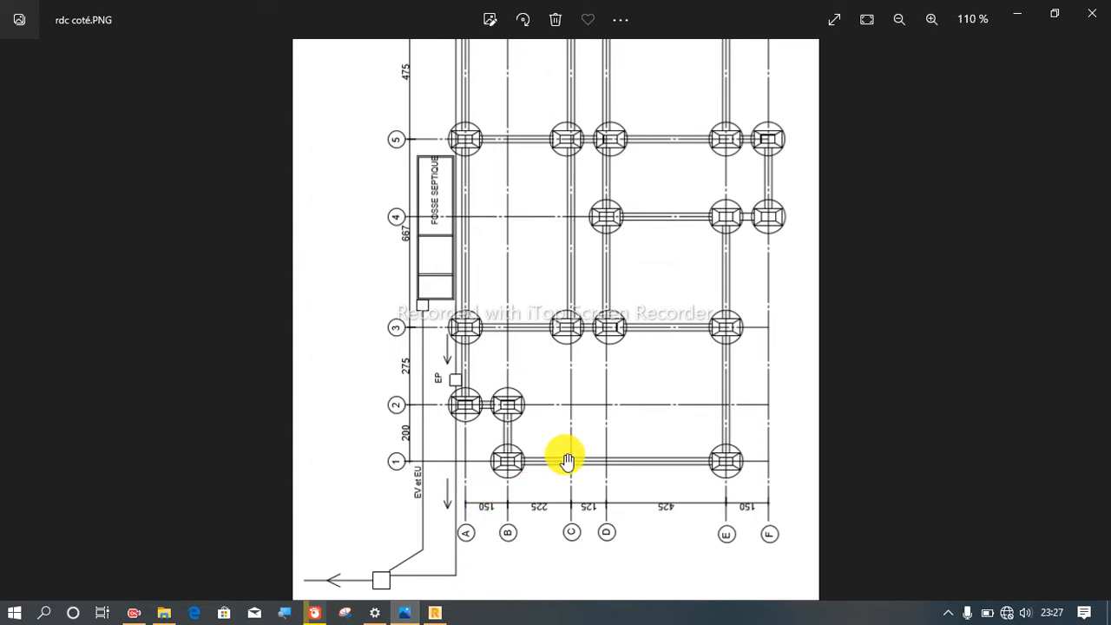
click(434, 612)
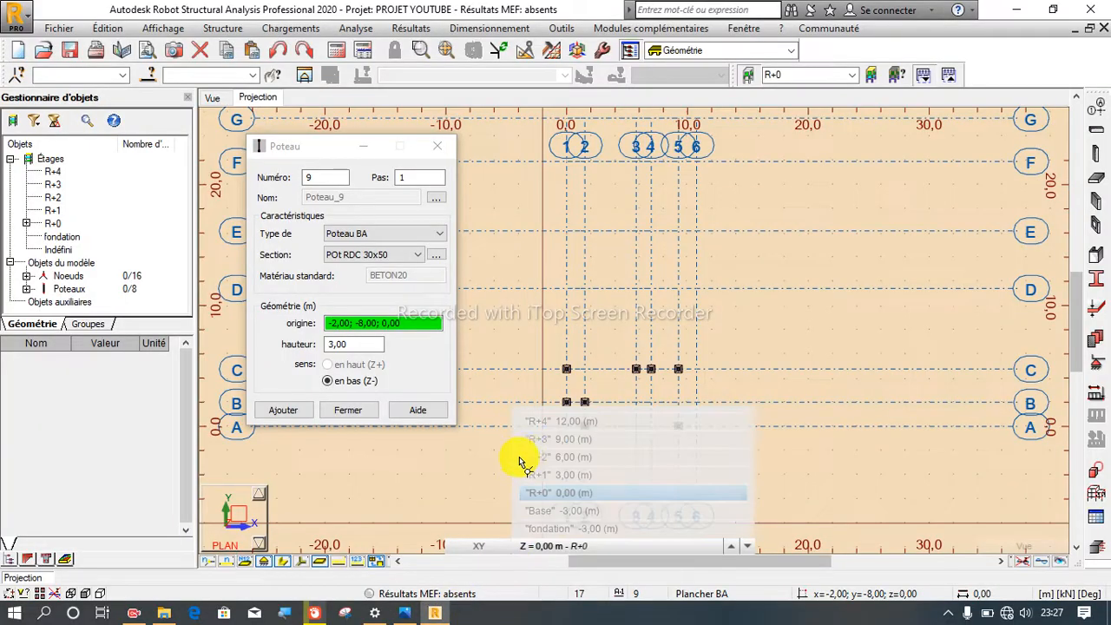
scroll(589, 438, down, 2)
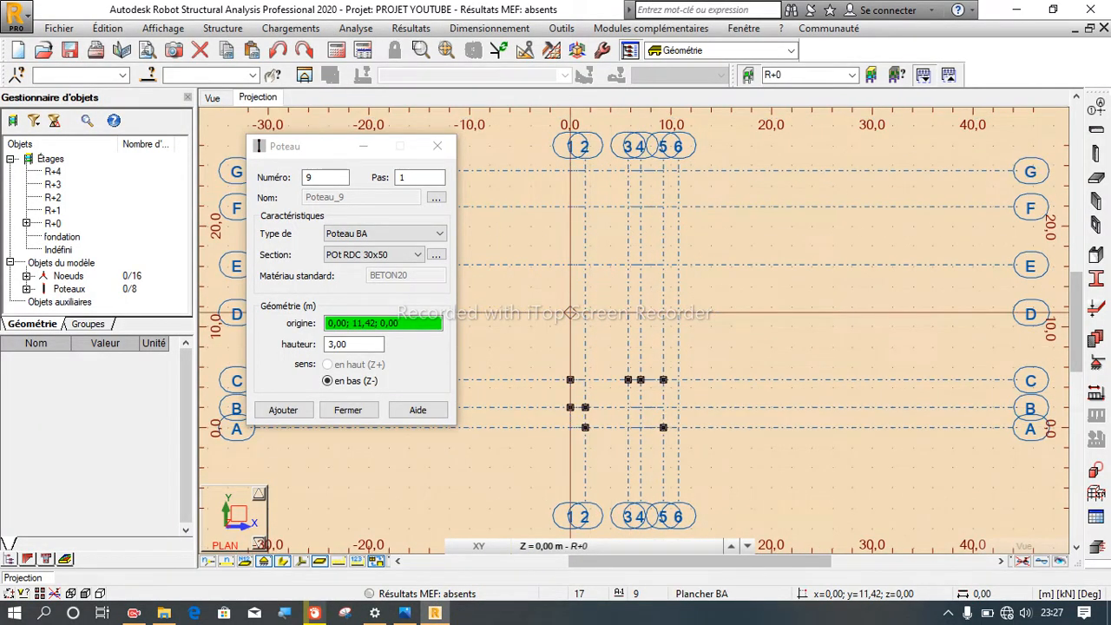
click(569, 312)
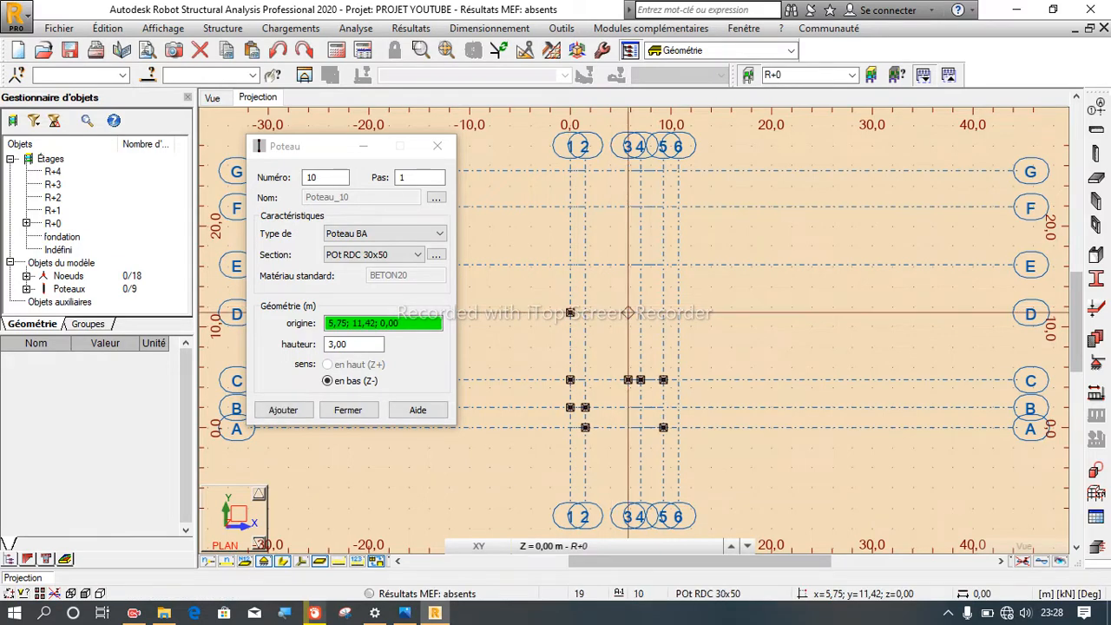
click(627, 312)
scroll(640, 313, up, 2)
click(638, 310)
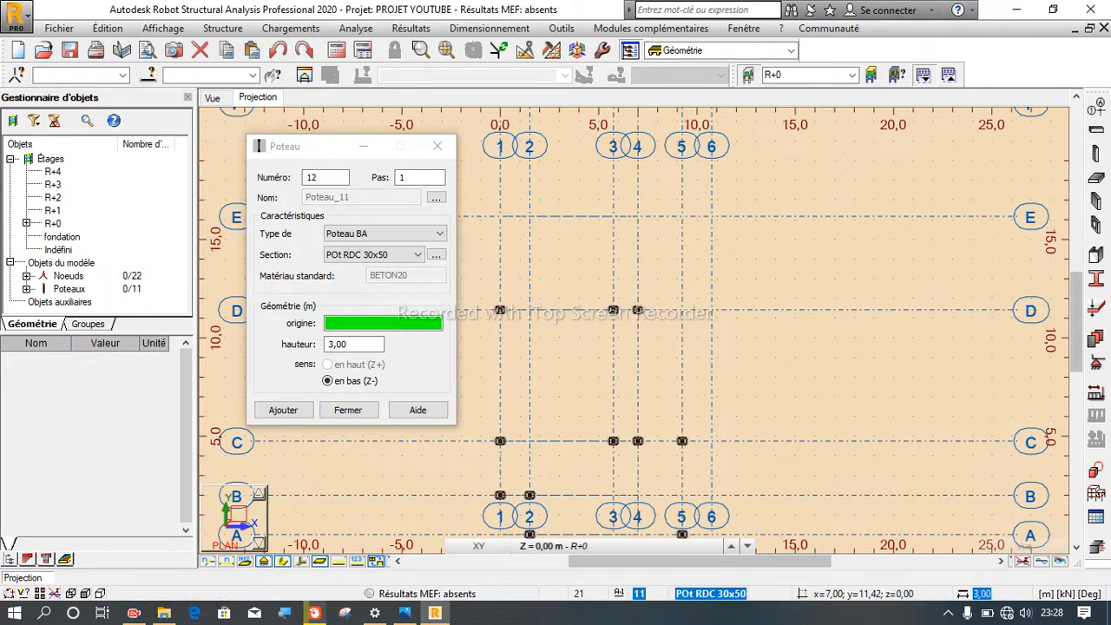
click(682, 311)
click(712, 310)
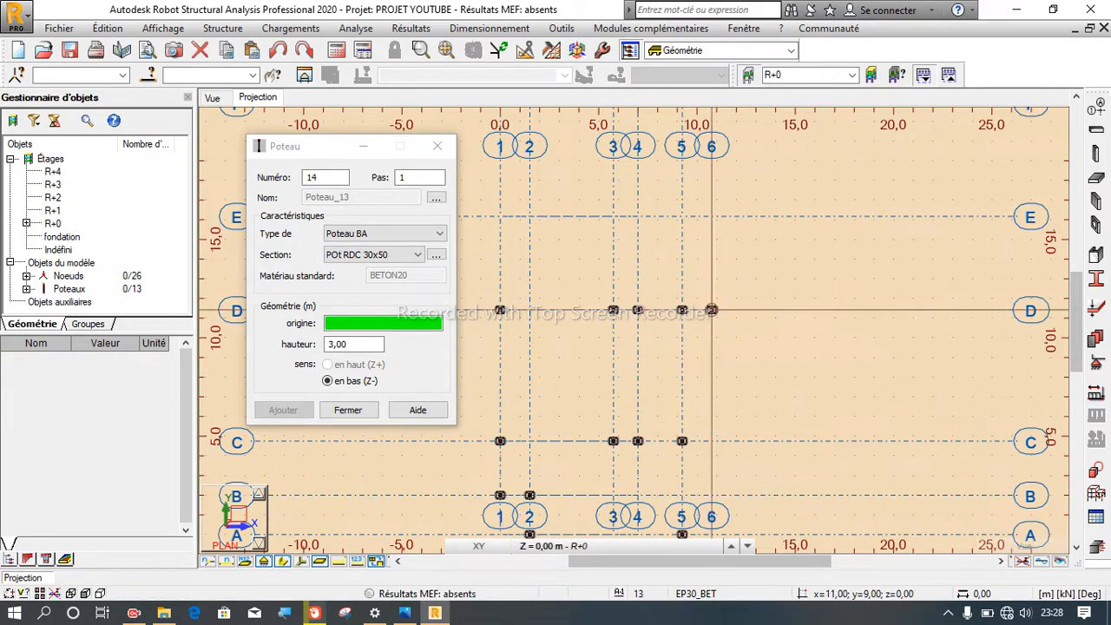
Step: Place columns along axis E at its intersections with axes 1, 3, 4 and 5
scroll(712, 310, down, 3)
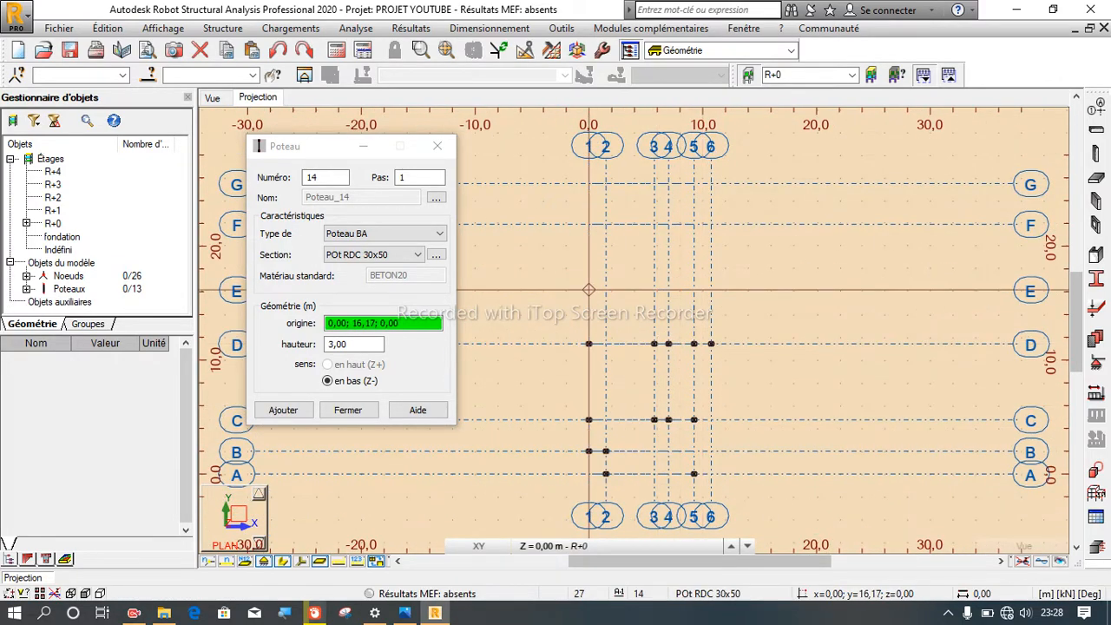
click(591, 295)
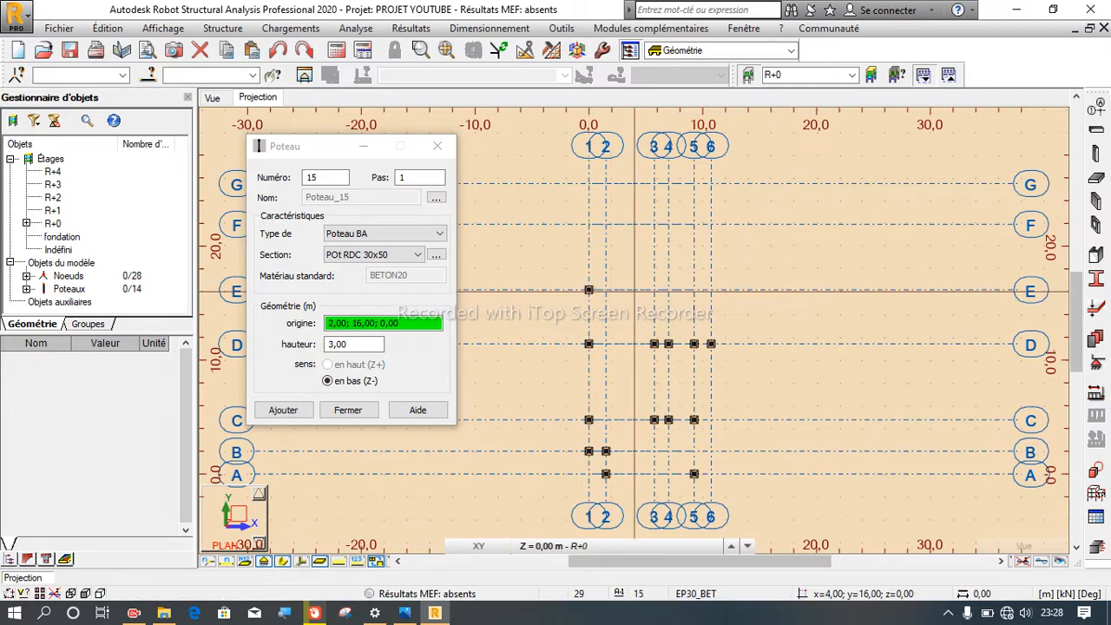
click(655, 290)
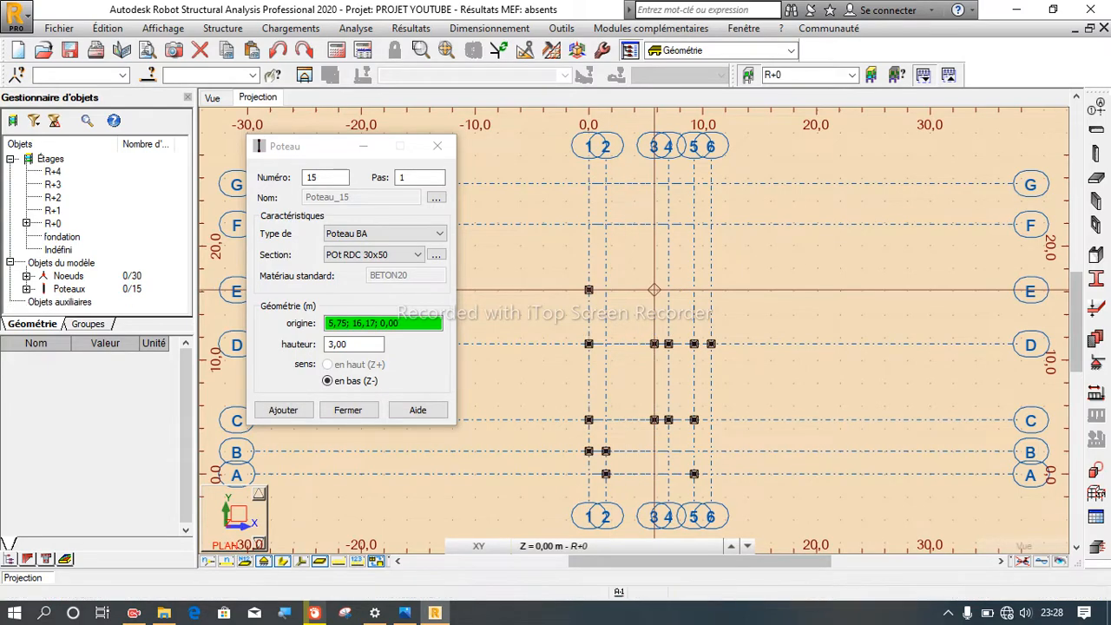
click(668, 289)
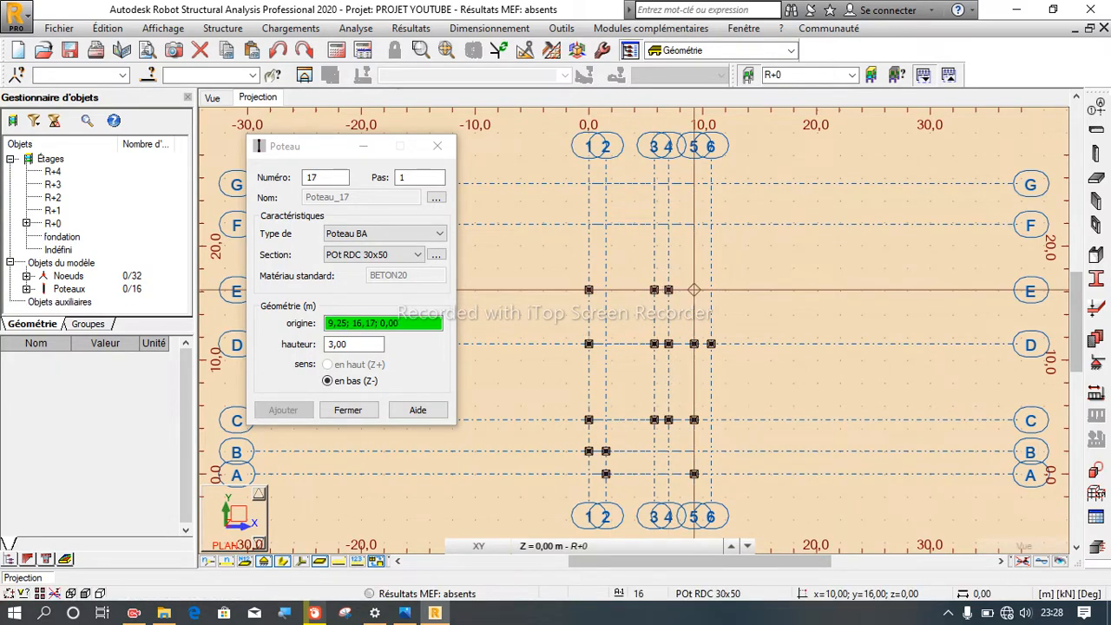
scroll(668, 291, up, 2)
click(690, 292)
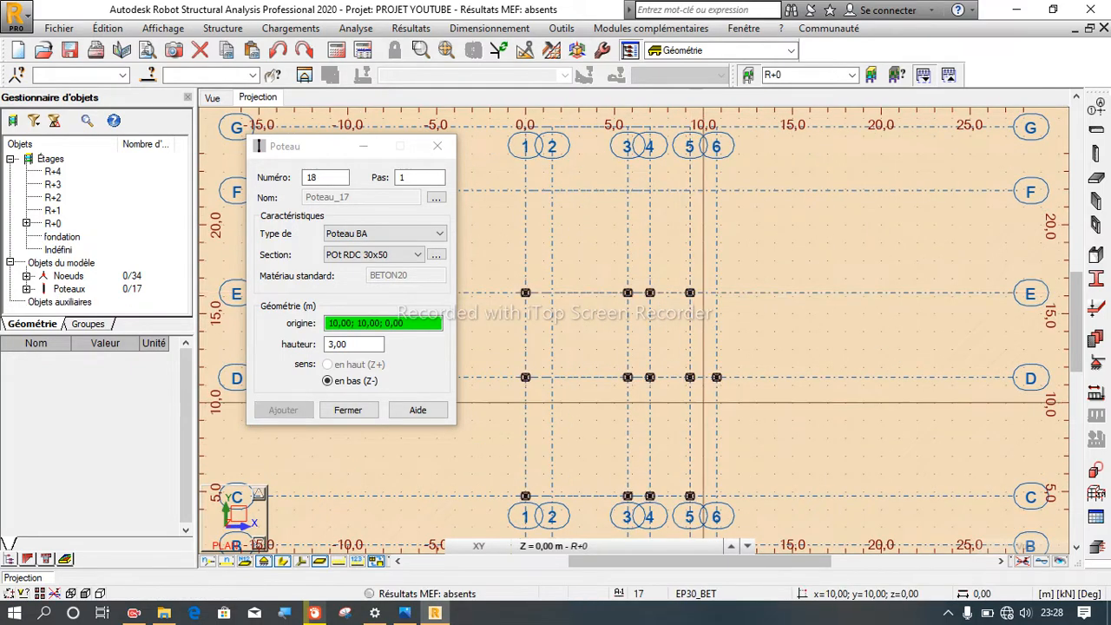
Step: Place columns on axes F and G at their intersections with axes 1 and 4, and close the column definition
scroll(695, 434, down, 2)
scroll(601, 316, up, 2)
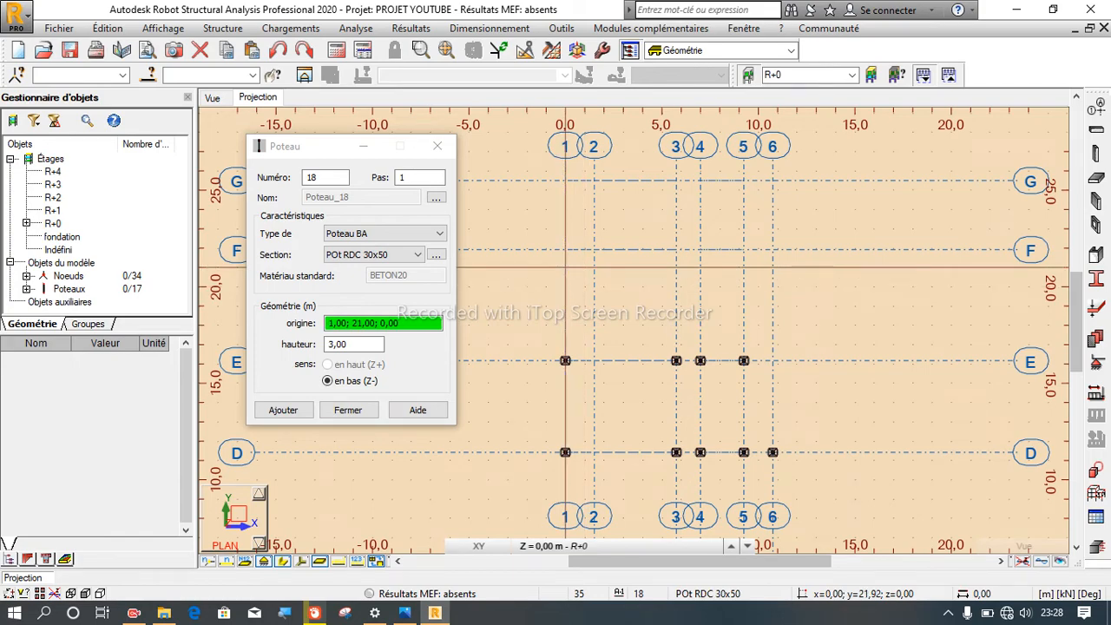
click(565, 250)
scroll(642, 356, down, 1)
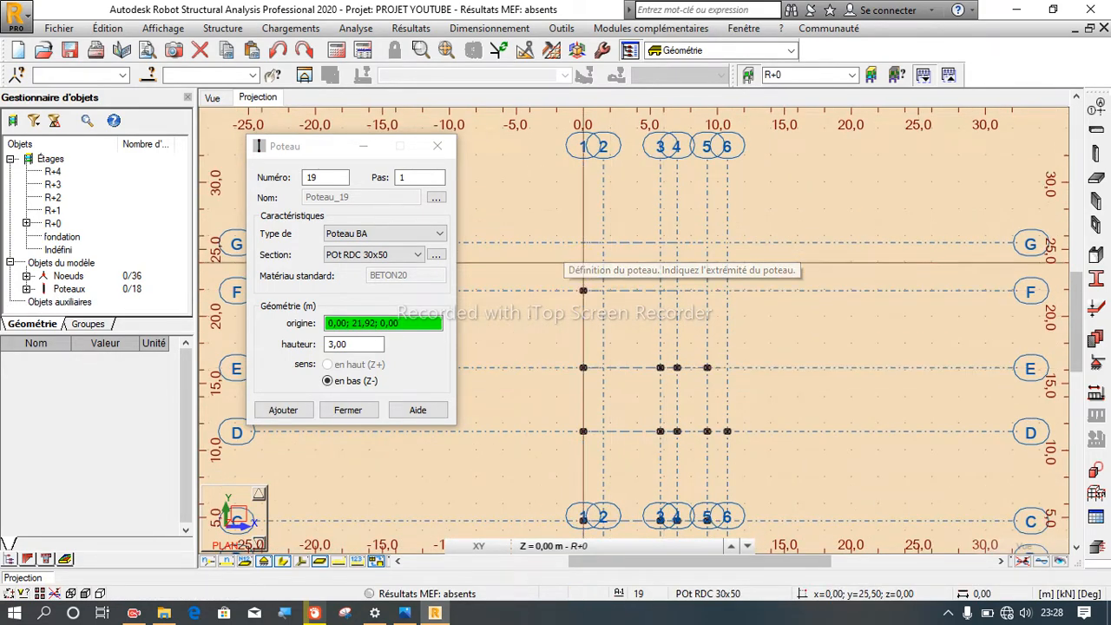
click(583, 243)
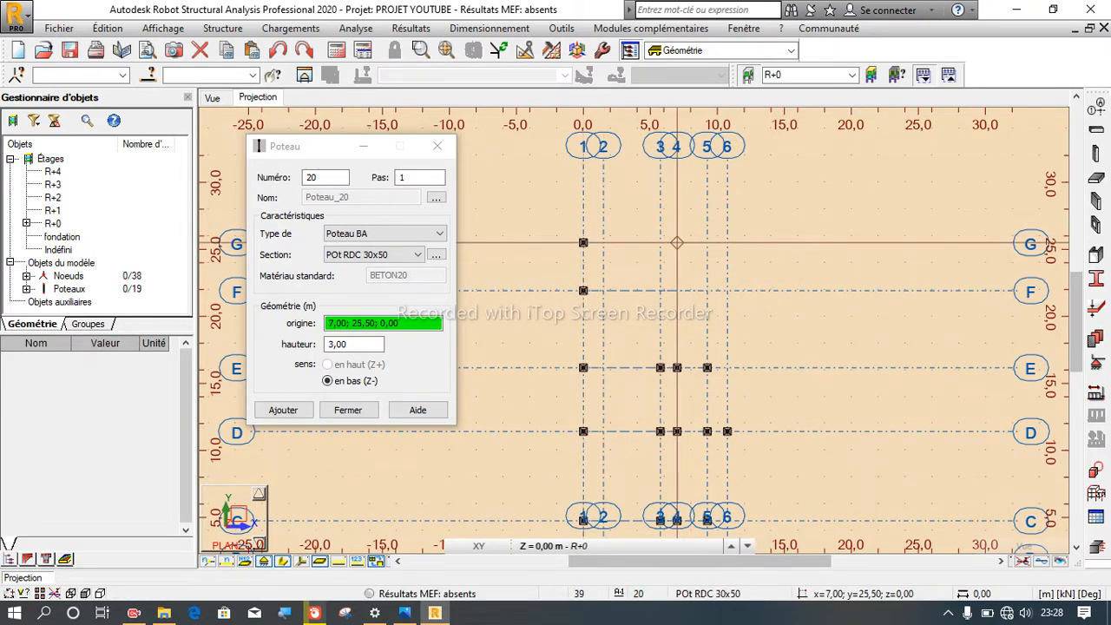
click(677, 243)
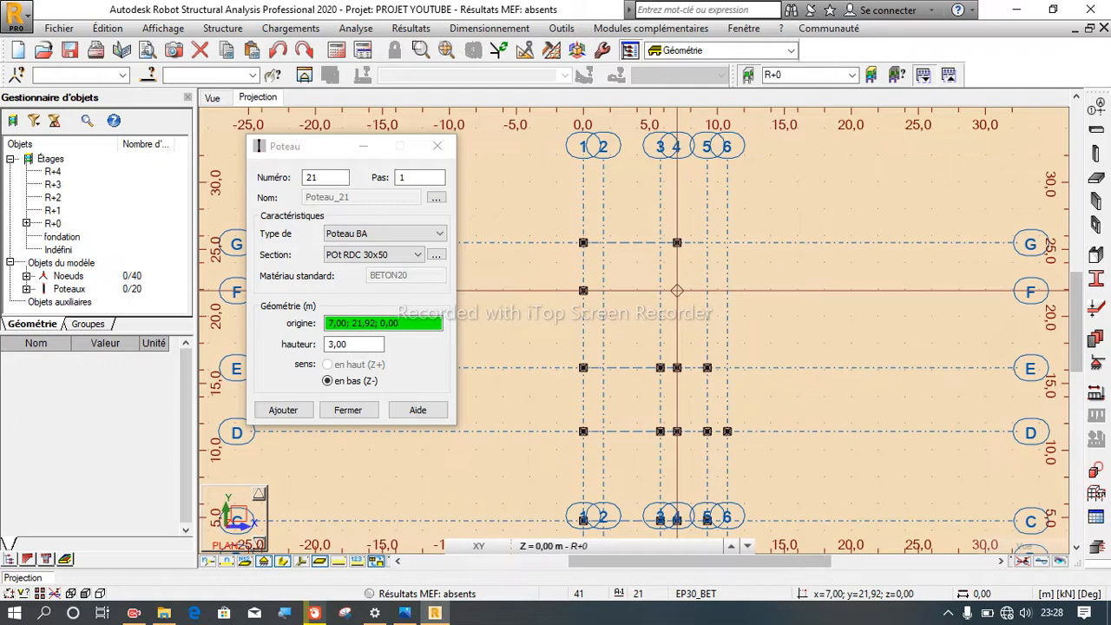
click(677, 291)
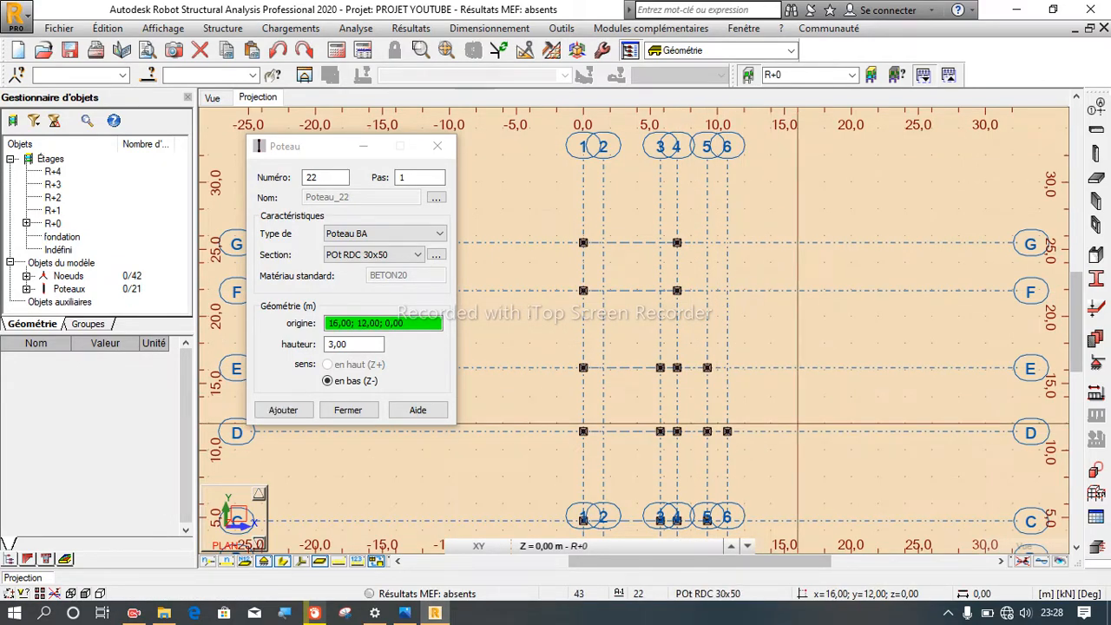
scroll(724, 285, down, 2)
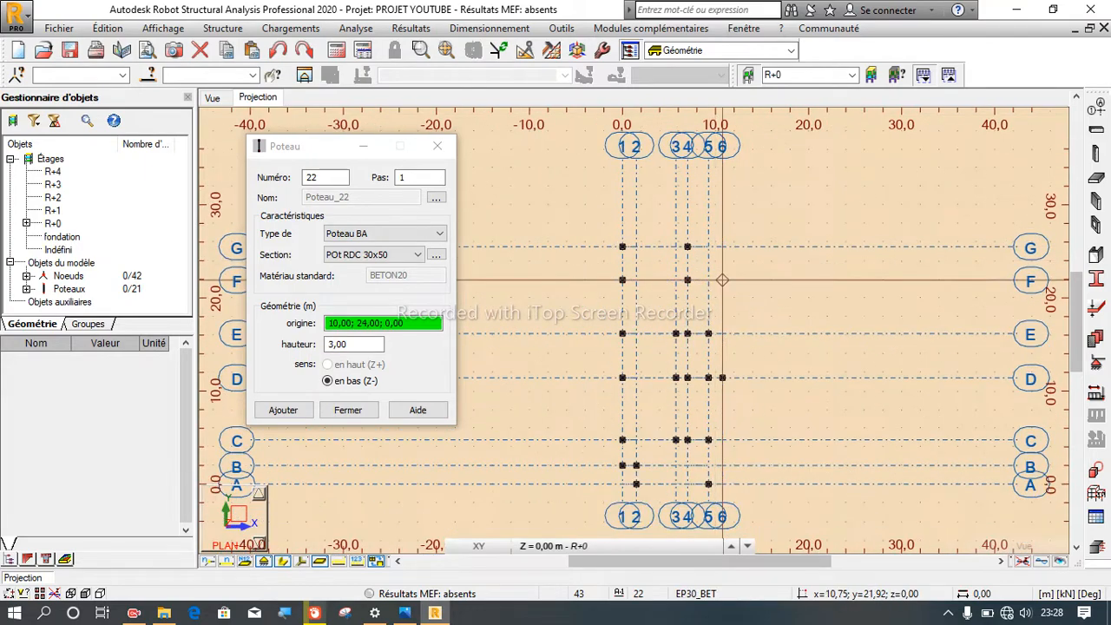
scroll(720, 408, up, 2)
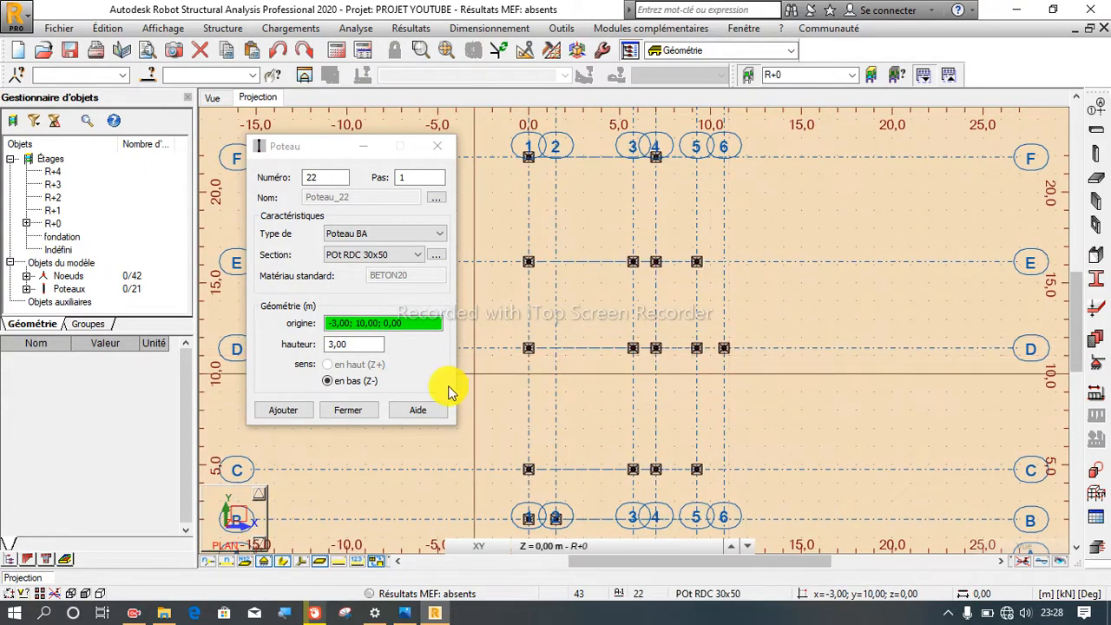
click(355, 414)
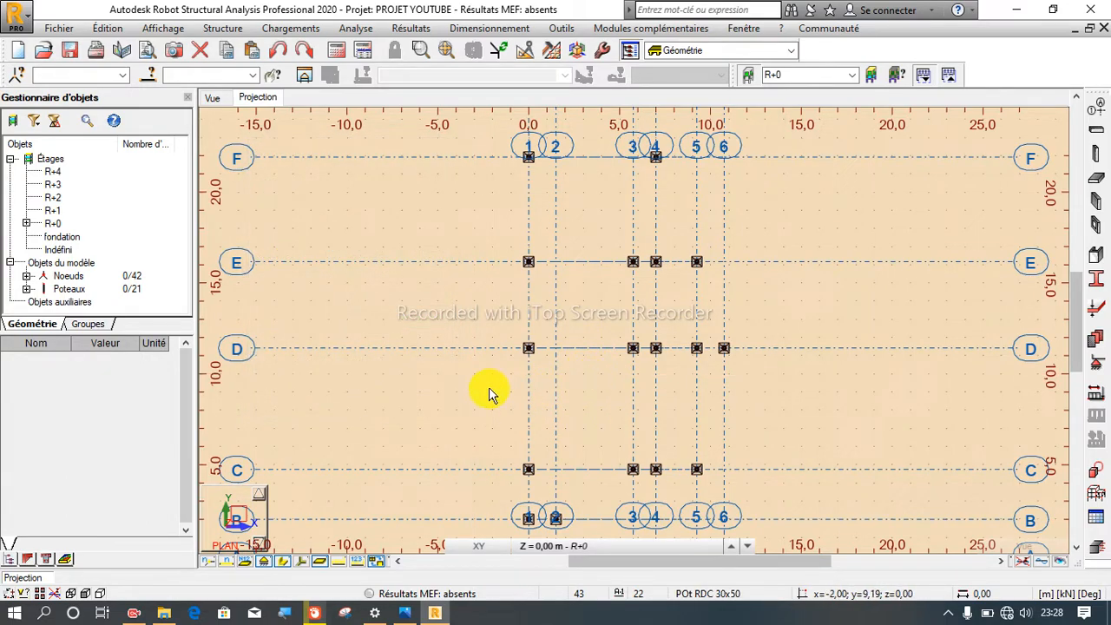
Step: Add one Y construction line at -3 m spacing from axis D and apply it to the grid
click(1095, 114)
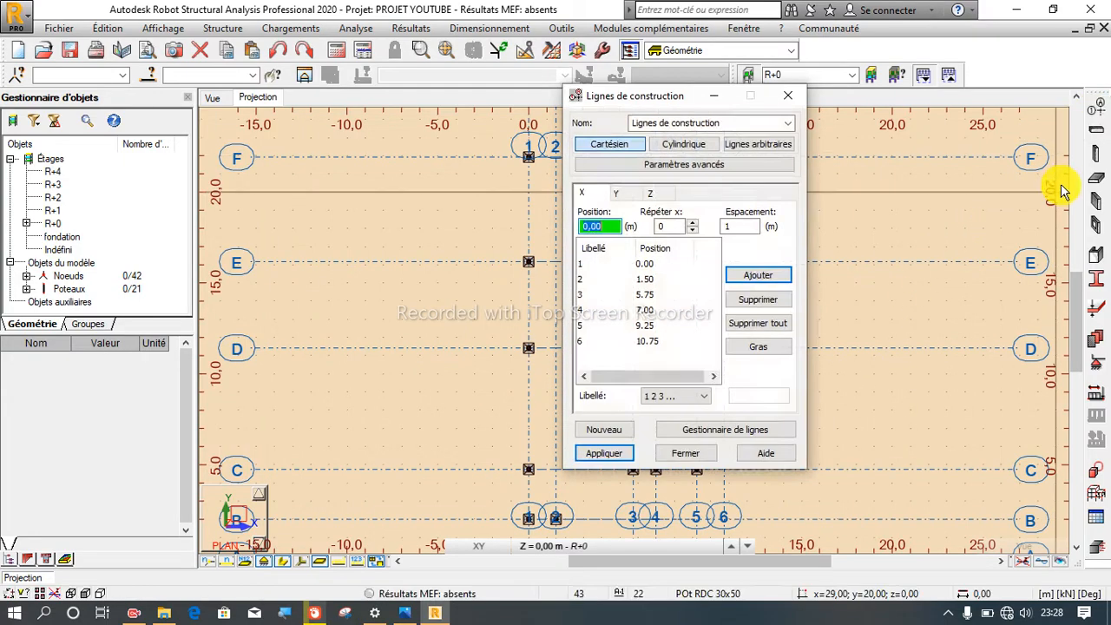
drag(573, 91, 732, 44)
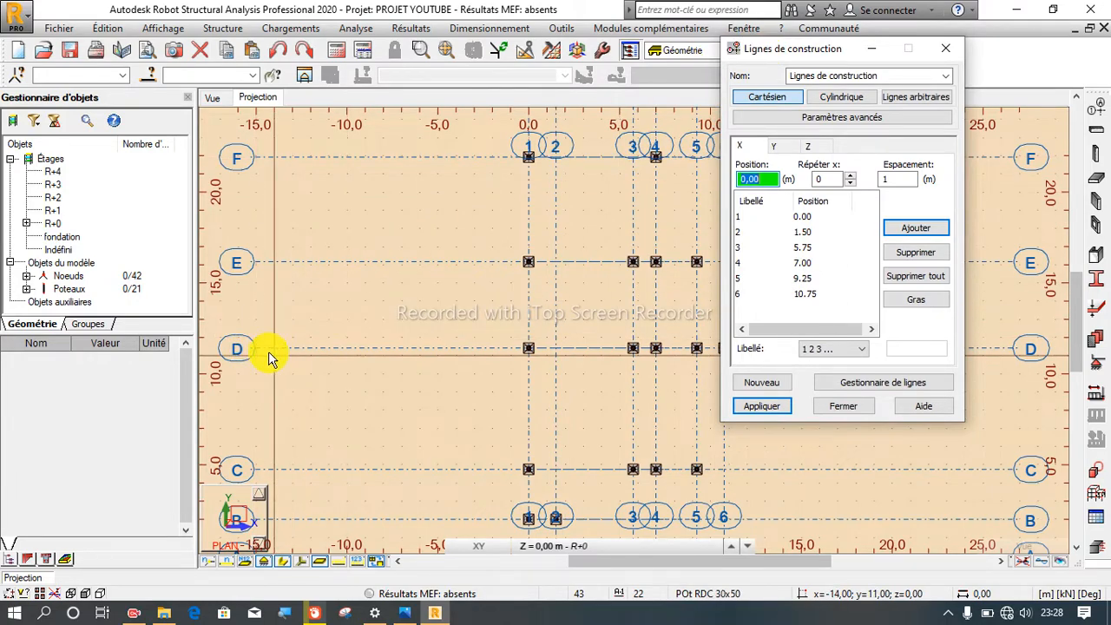
click(782, 148)
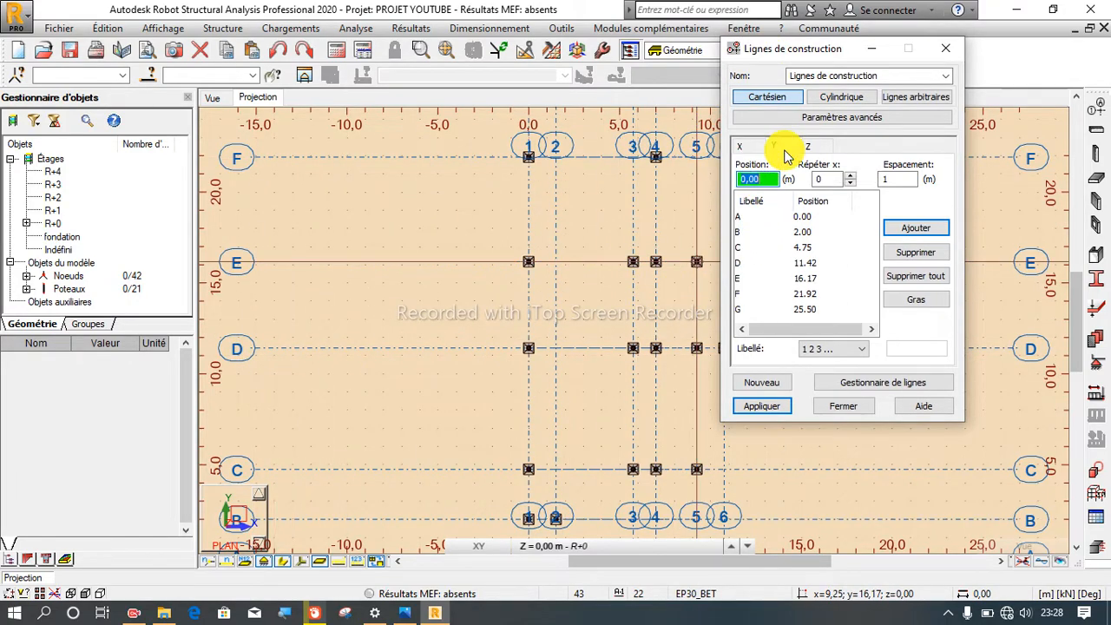
click(745, 263)
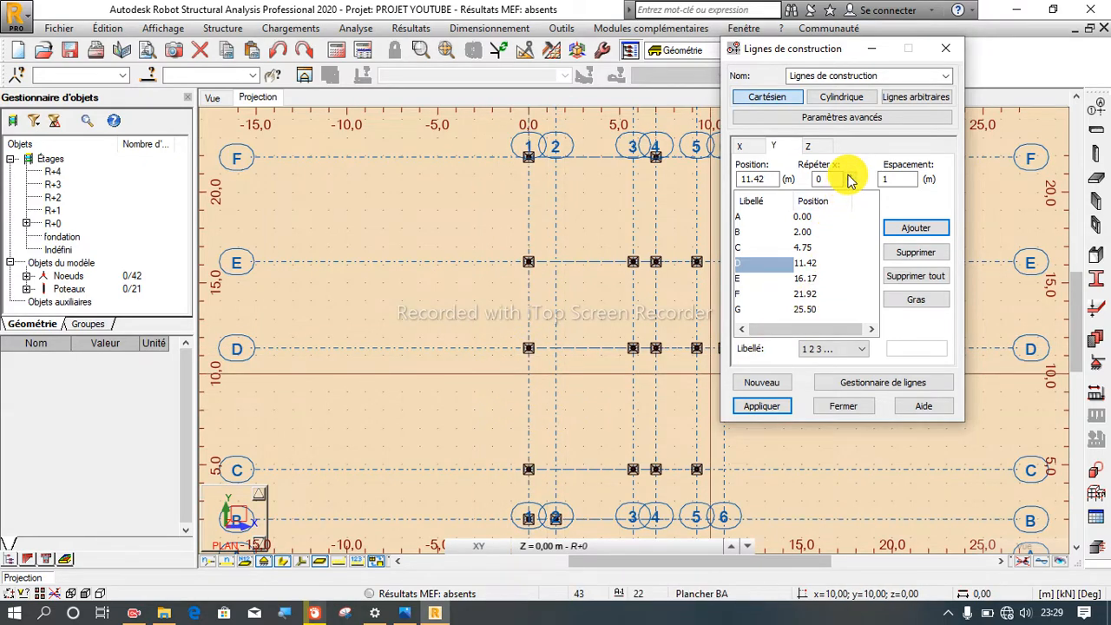
click(890, 180)
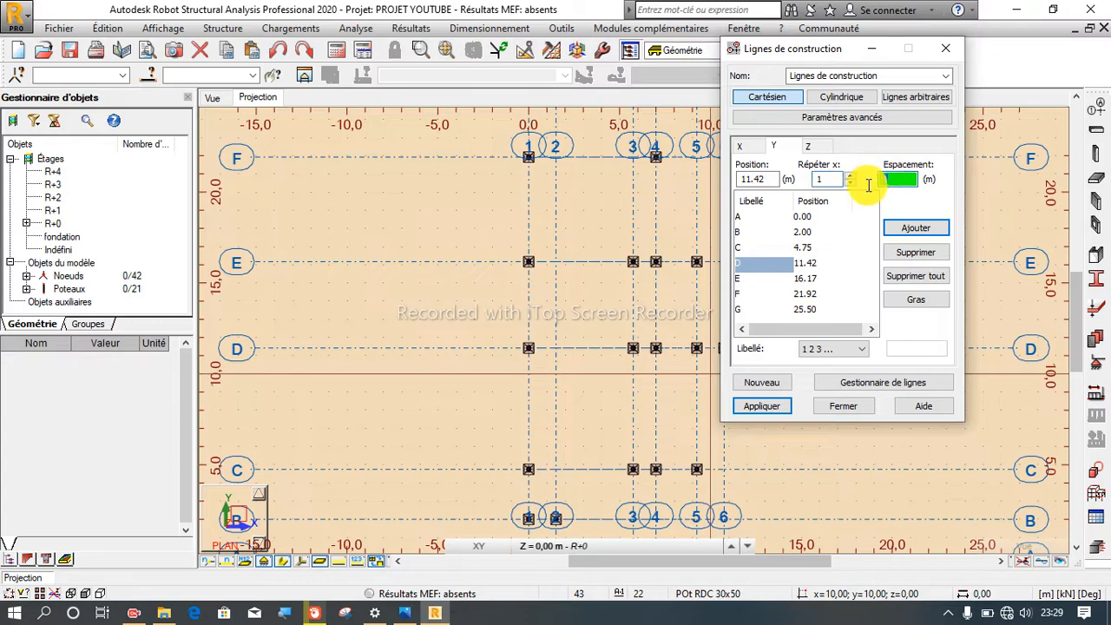
text(-3)
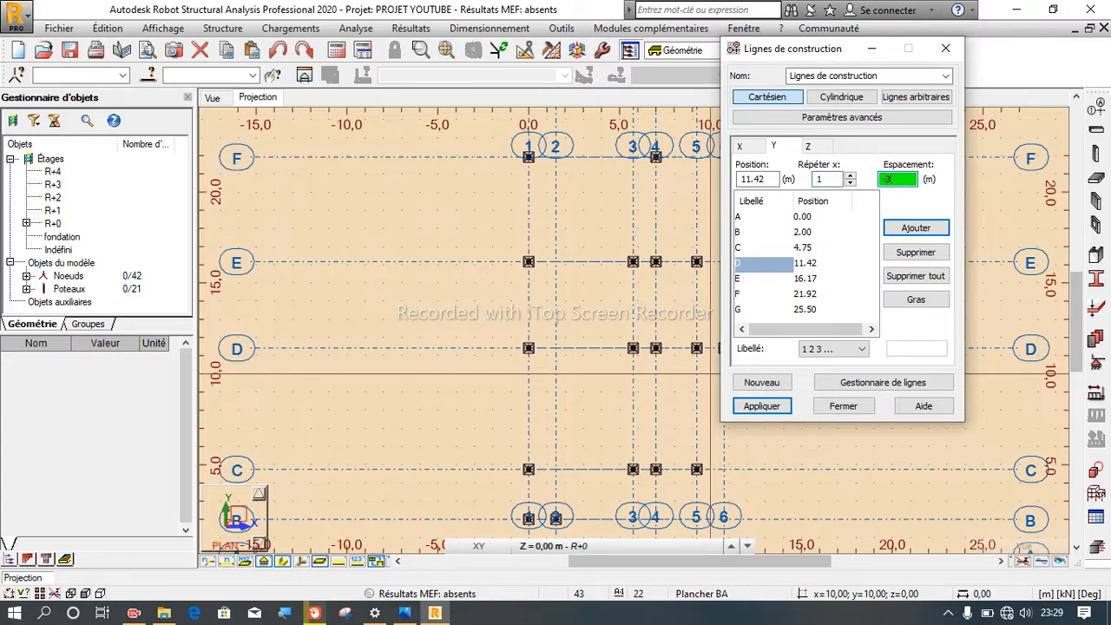
click(909, 231)
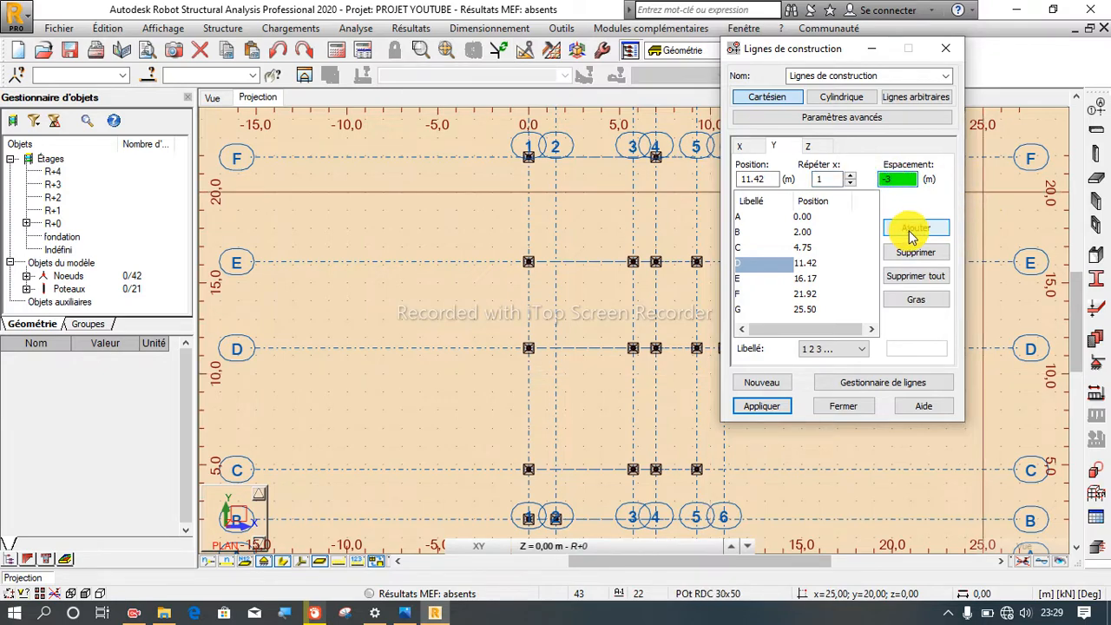
click(770, 408)
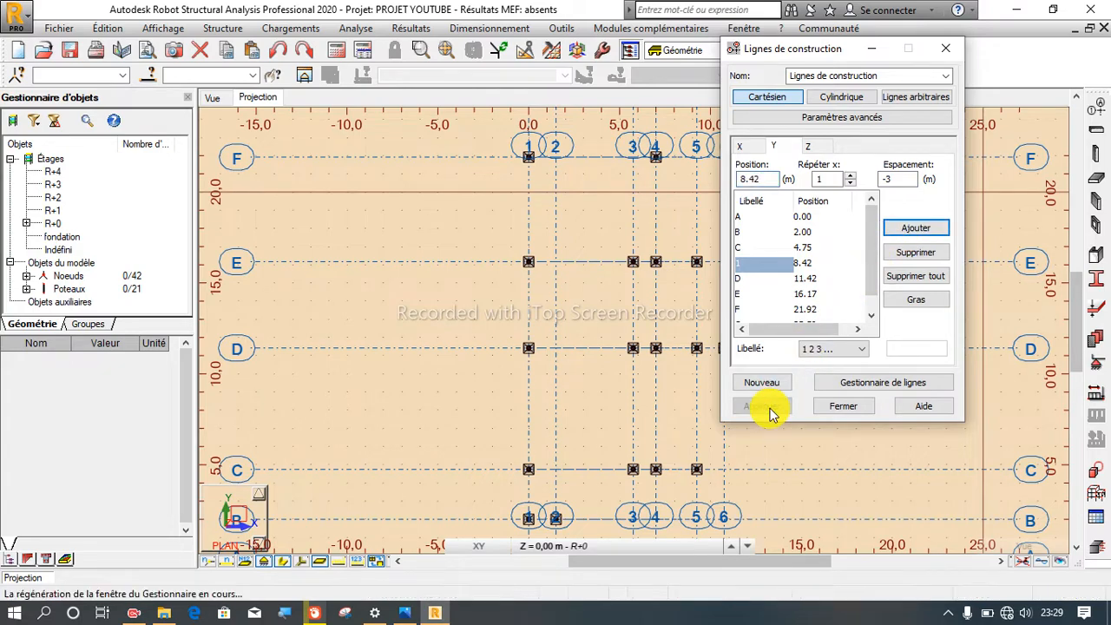
click(843, 406)
Step: Place POt RDC 30x50 columns where the new line between axes C and D crosses axes 6, 5 and 4, and close the column definition
scroll(689, 377, up, 5)
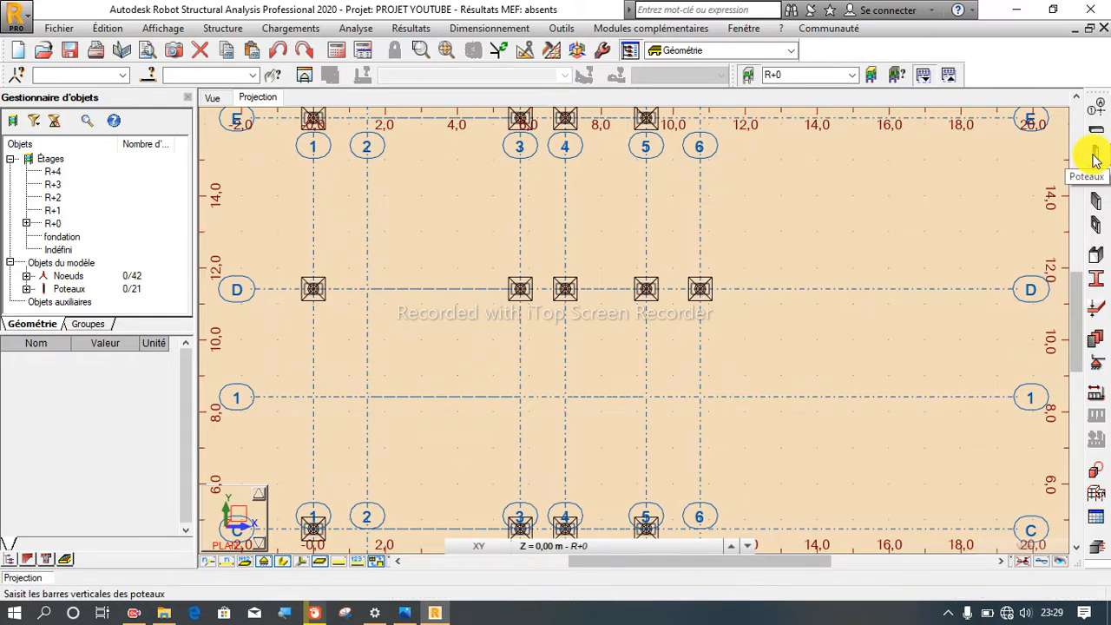
click(1096, 156)
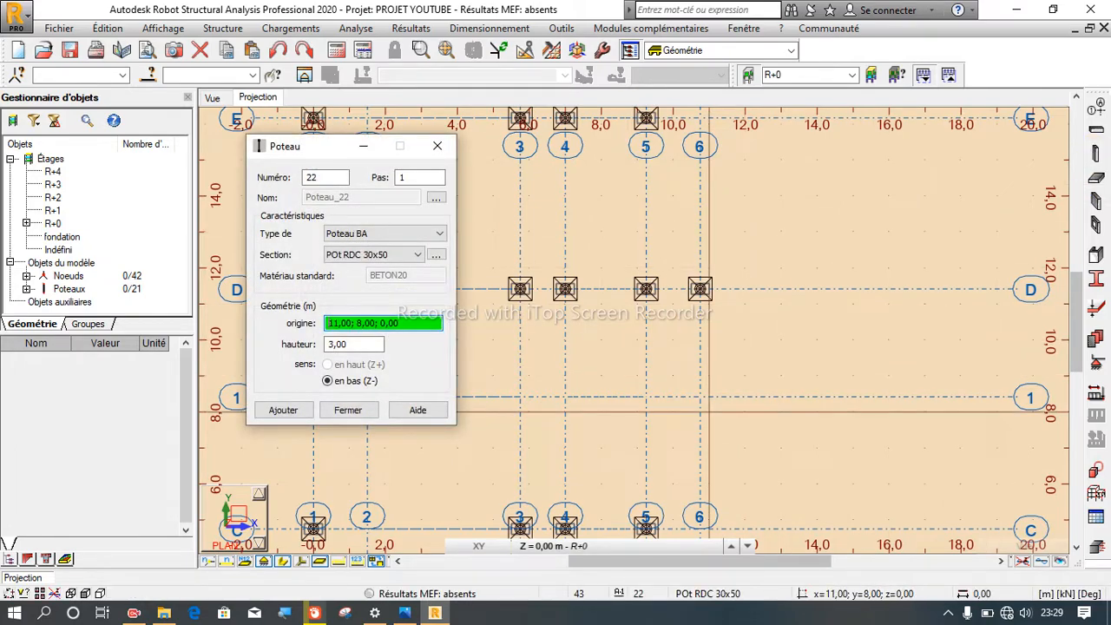
click(699, 397)
click(646, 396)
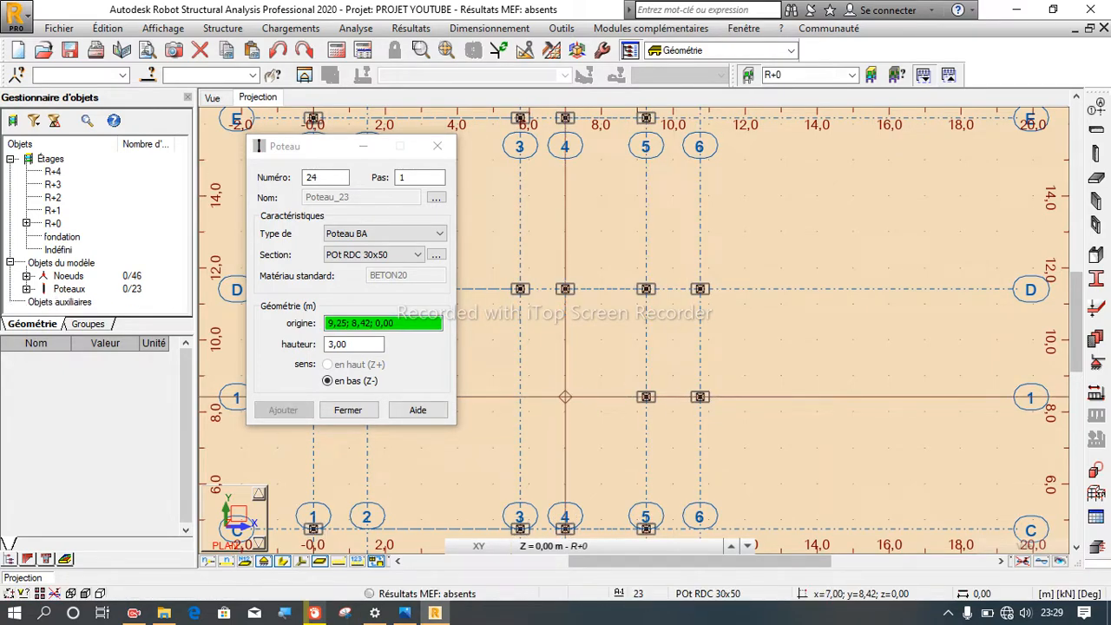
click(565, 396)
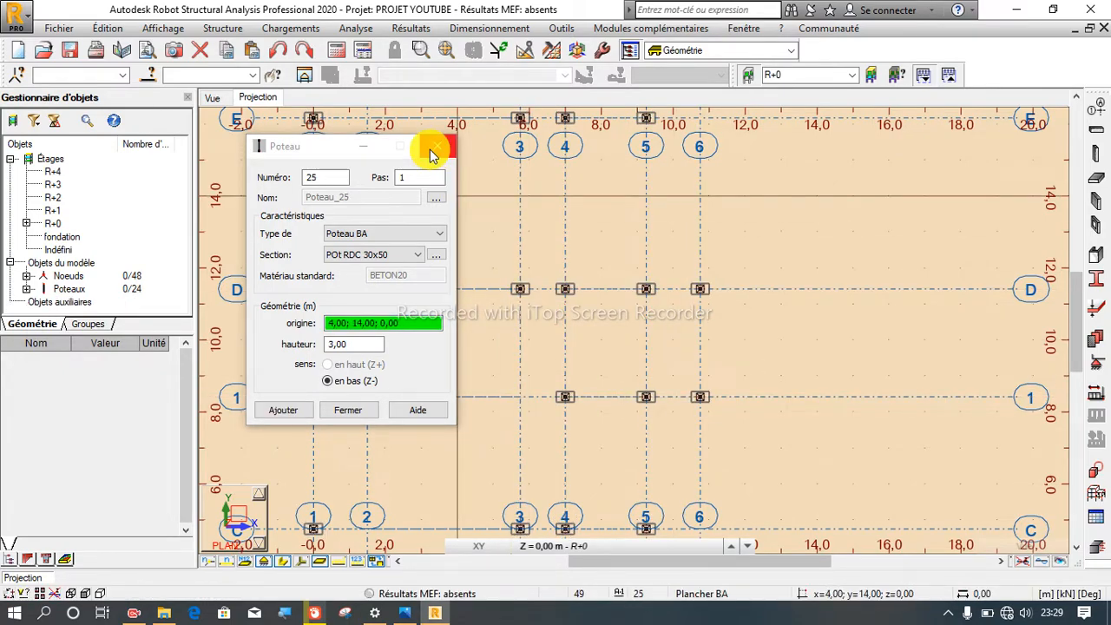
click(434, 147)
Step: Examine the placed columns and their supports in the 3D view, and return to the R+0 plan projection
scroll(635, 313, down, 5)
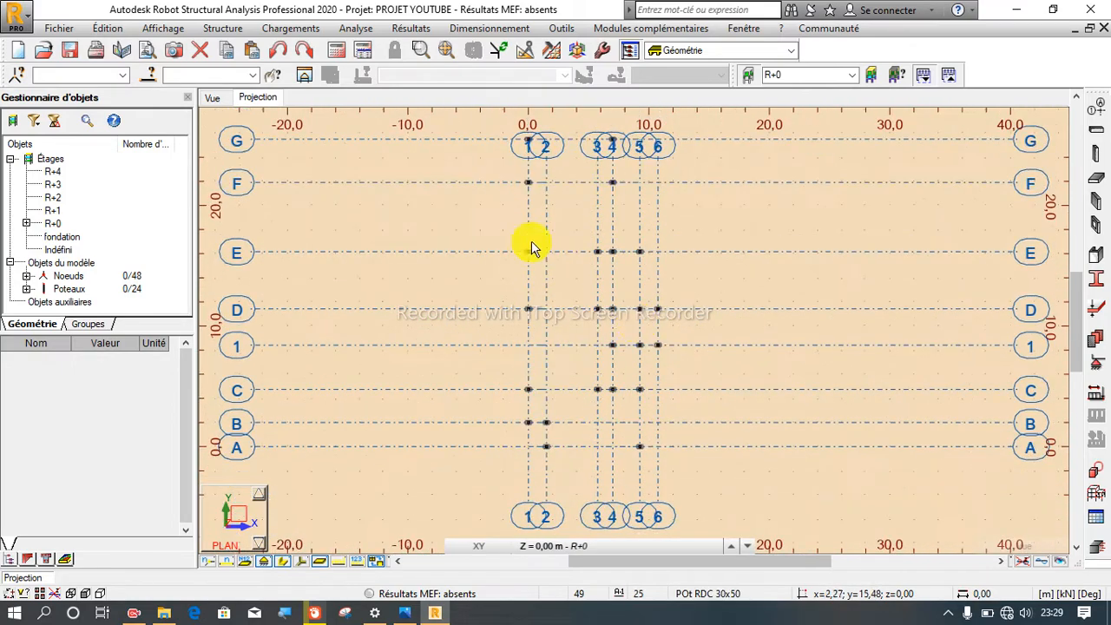
click(215, 100)
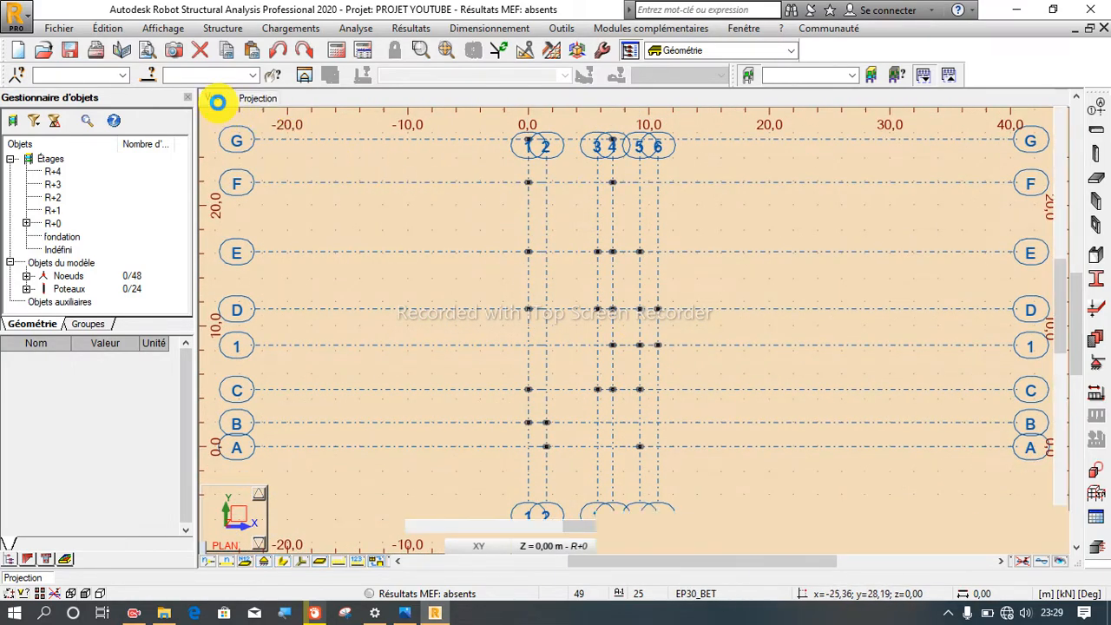
scroll(443, 213, down, 2)
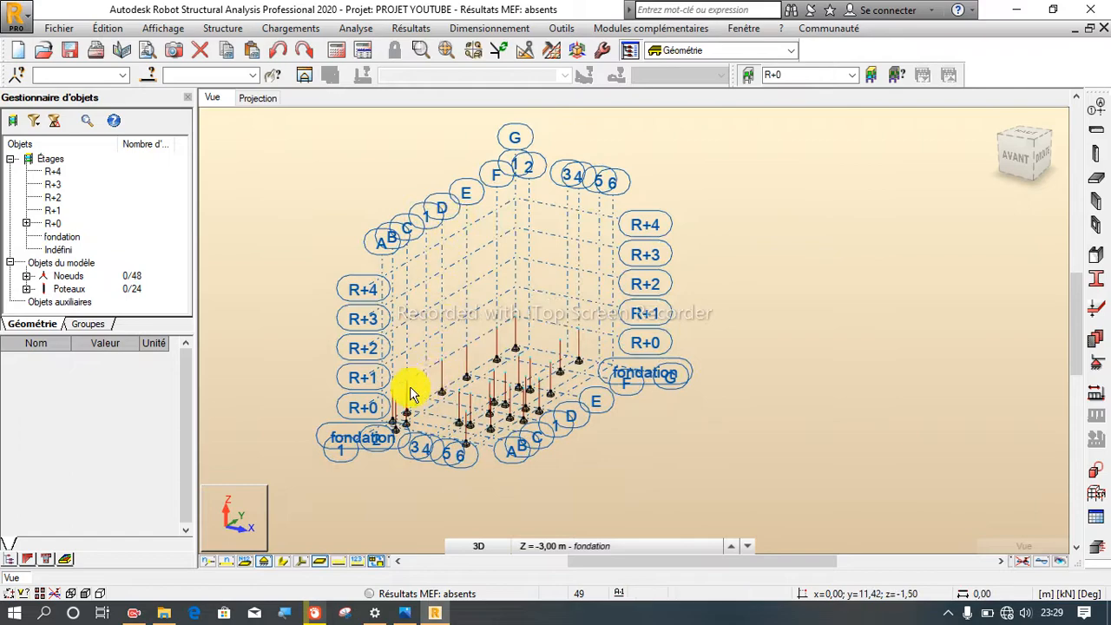
scroll(411, 390, up, 5)
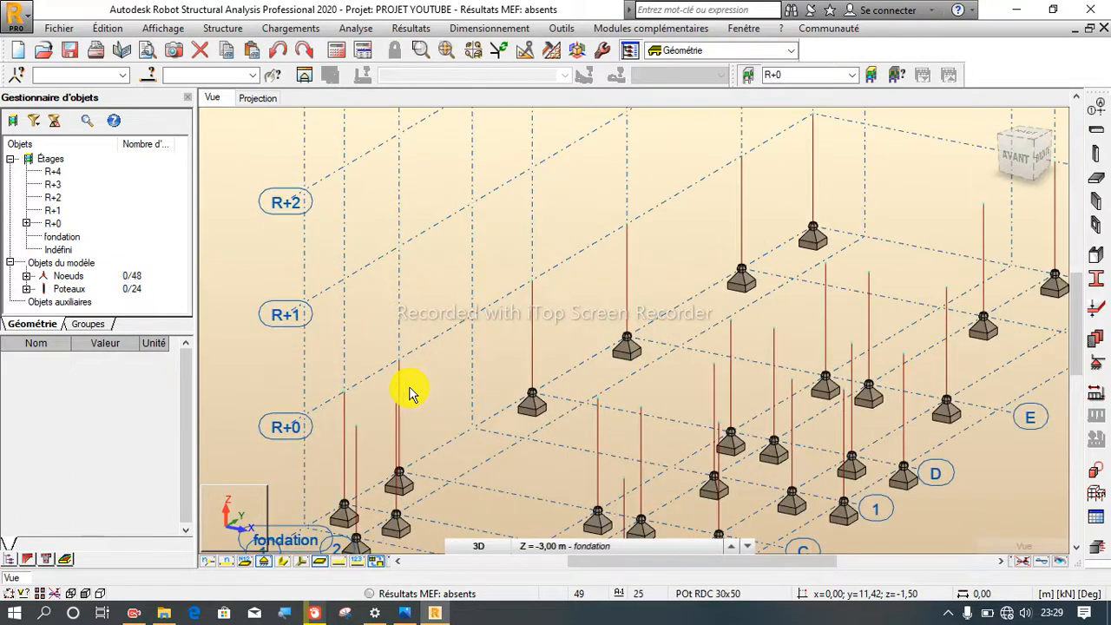
click(268, 99)
scroll(504, 310, down, 2)
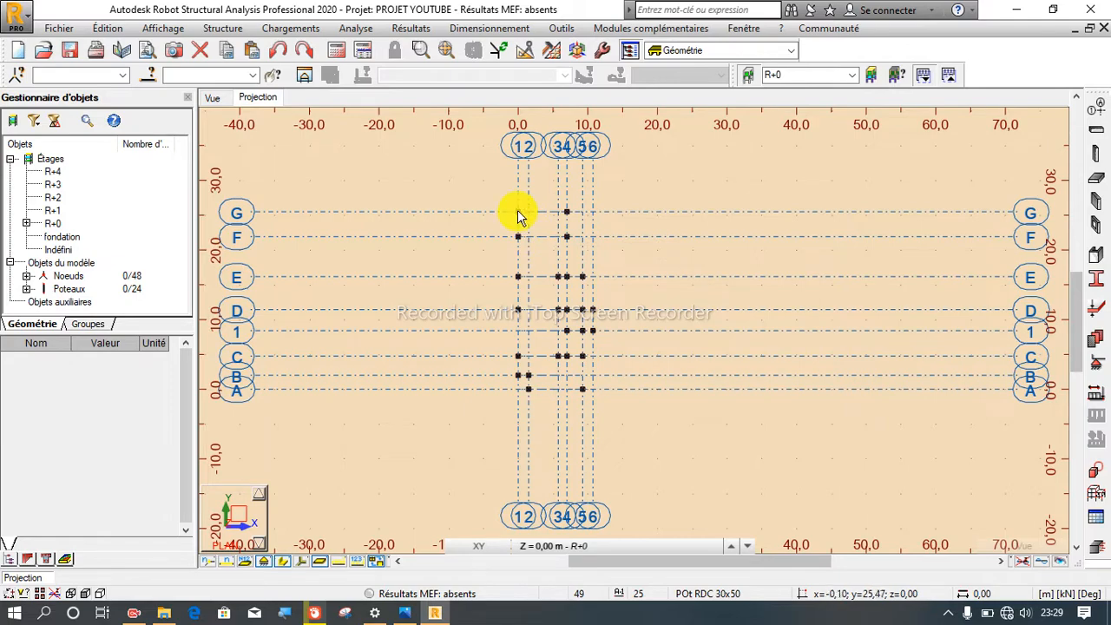
scroll(518, 215, up, 3)
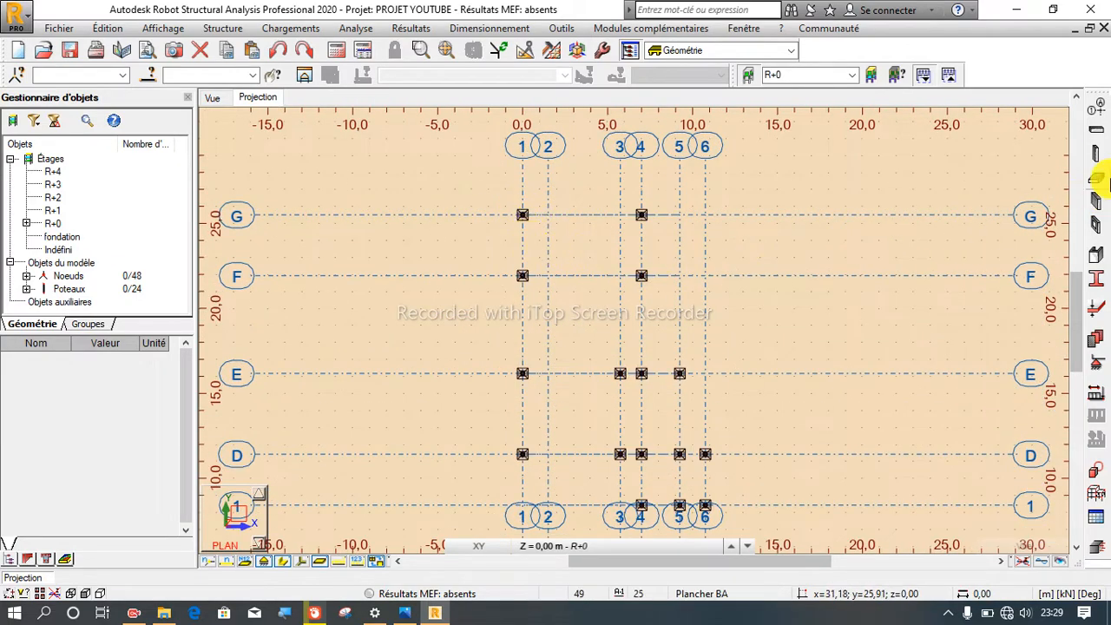
Step: Start a new rectangular section for a Poutre BA beam with b = 25 cm and h = 50 cm
click(1096, 134)
click(1028, 190)
click(981, 217)
click(1056, 213)
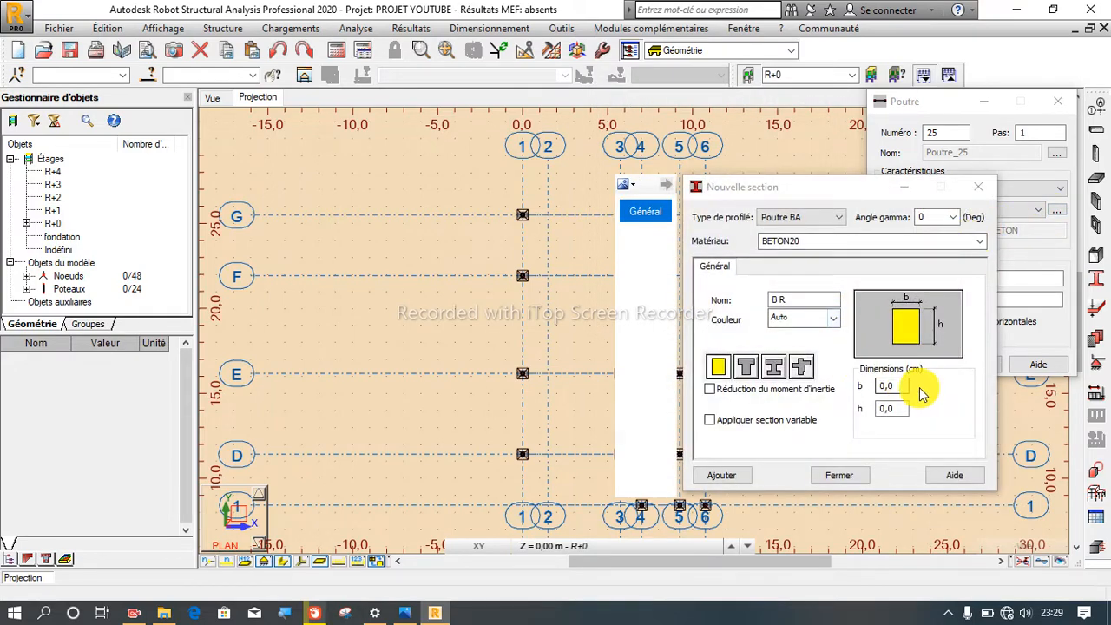
click(907, 384)
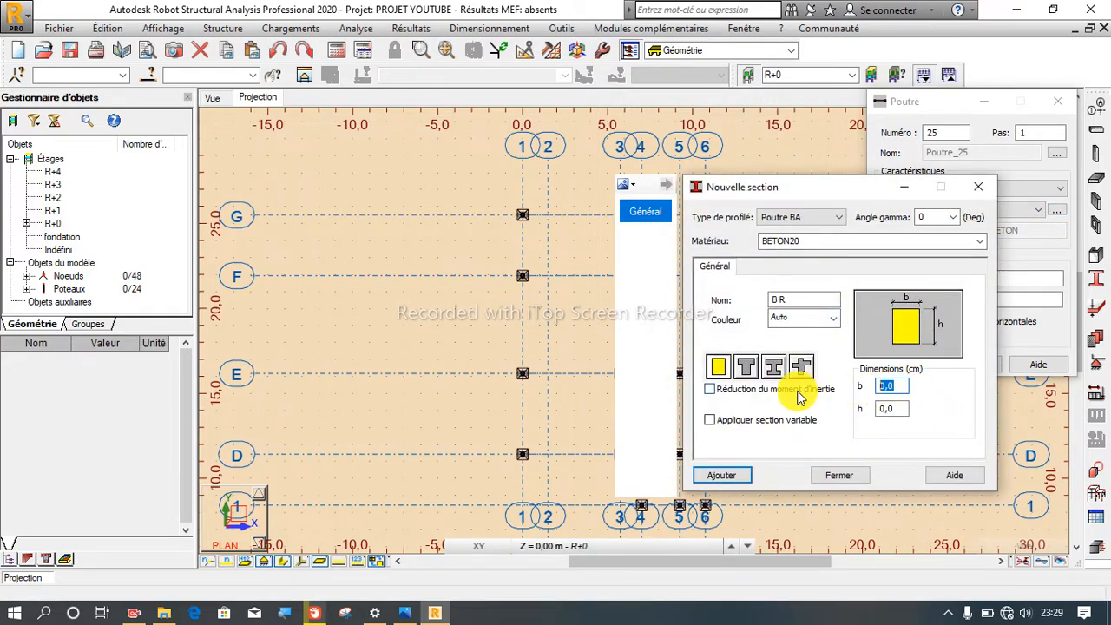
text(25)
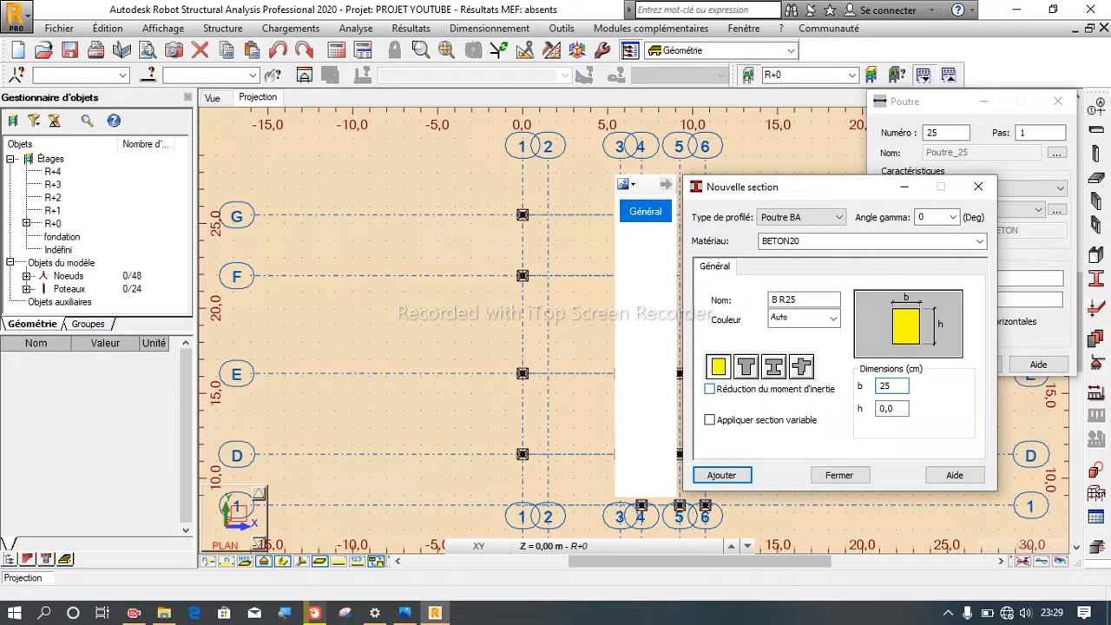
click(887, 408)
text(50)
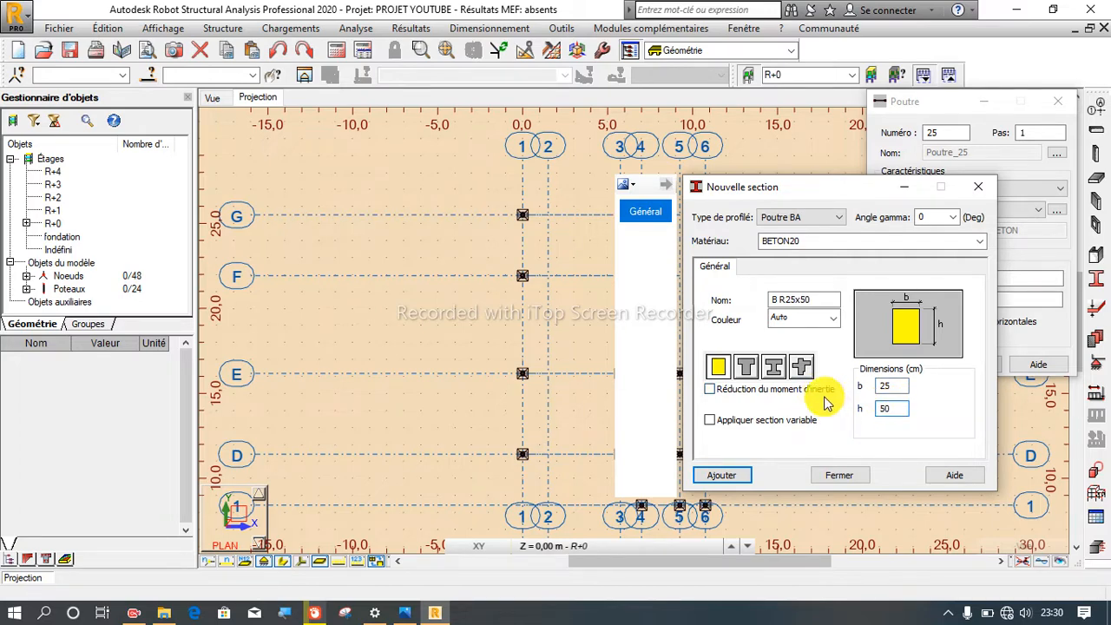
Step: Name the beam section Longrine 25x50, add it by overwriting the existing profile of that name, and close the section definition
click(784, 298)
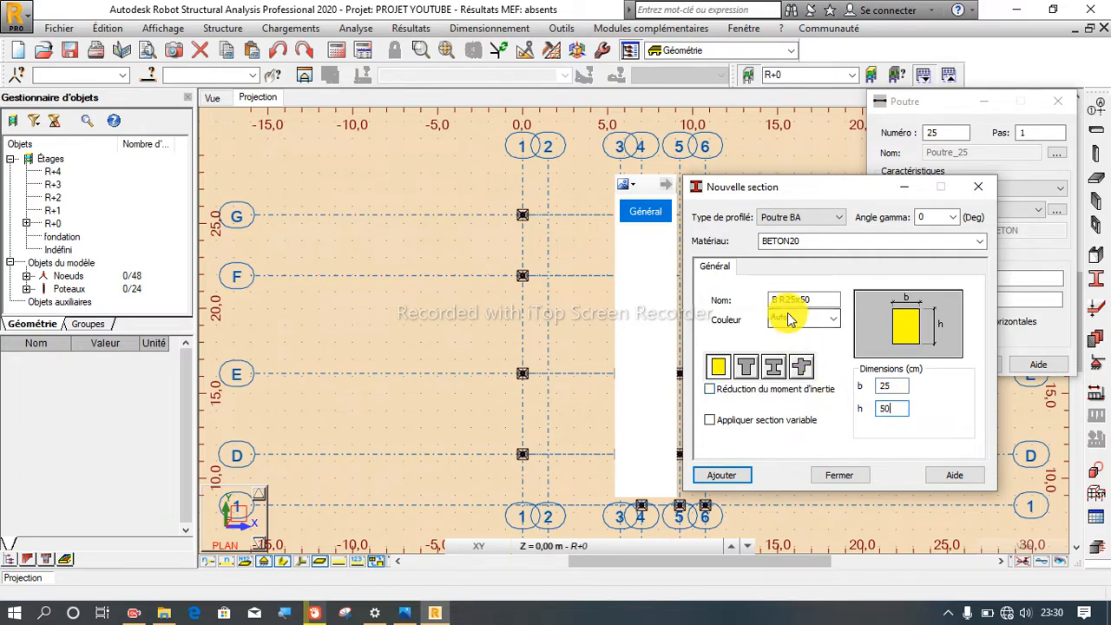
drag(785, 299, 695, 321)
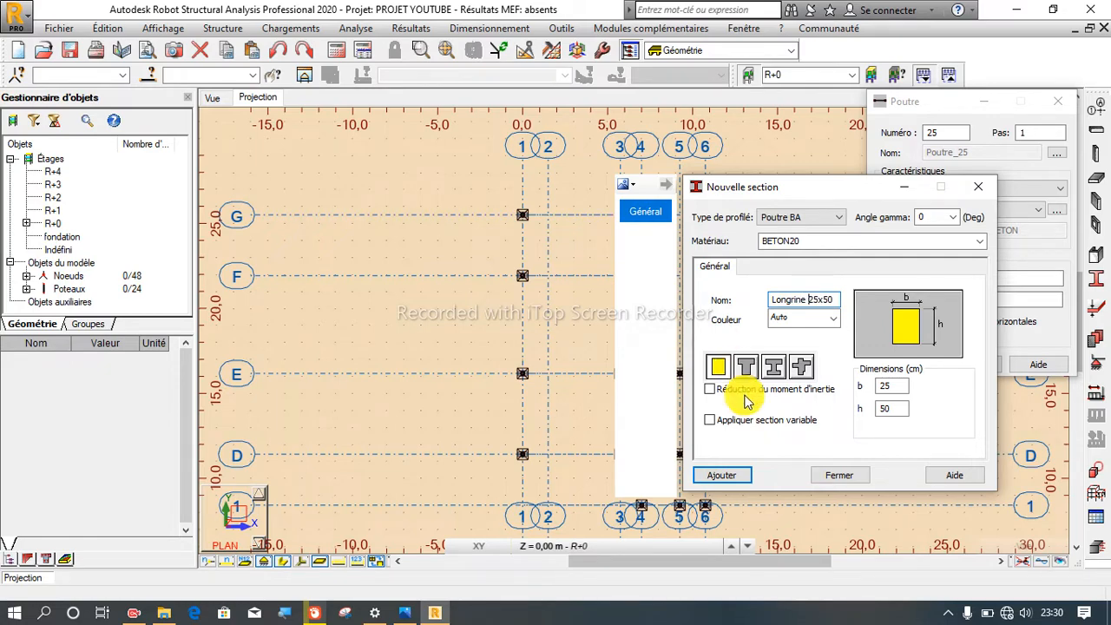
click(722, 477)
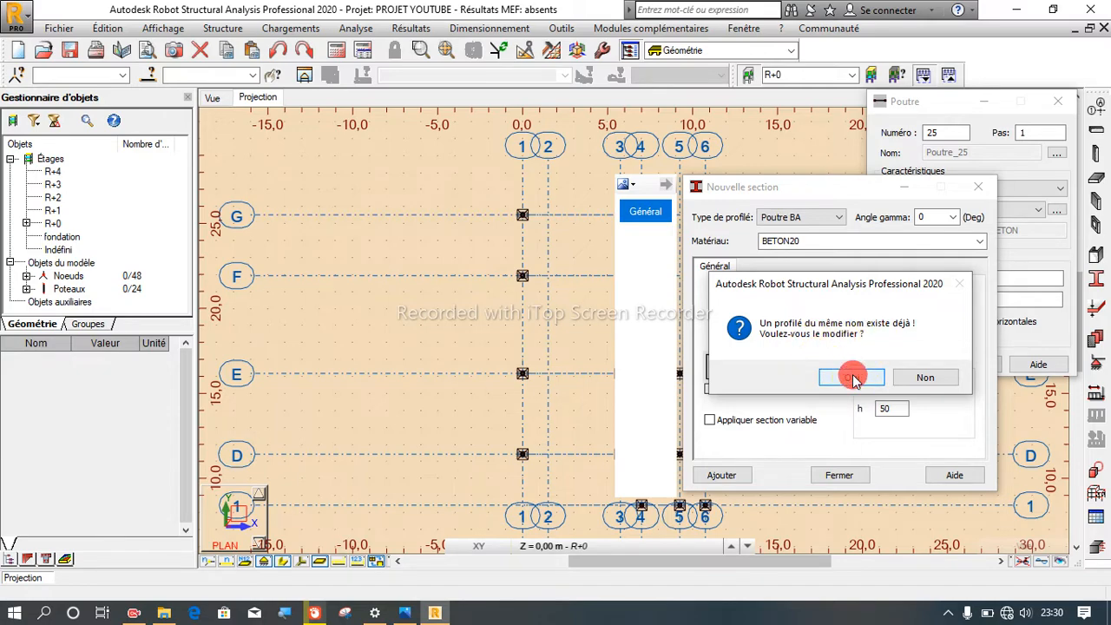
click(854, 379)
click(836, 477)
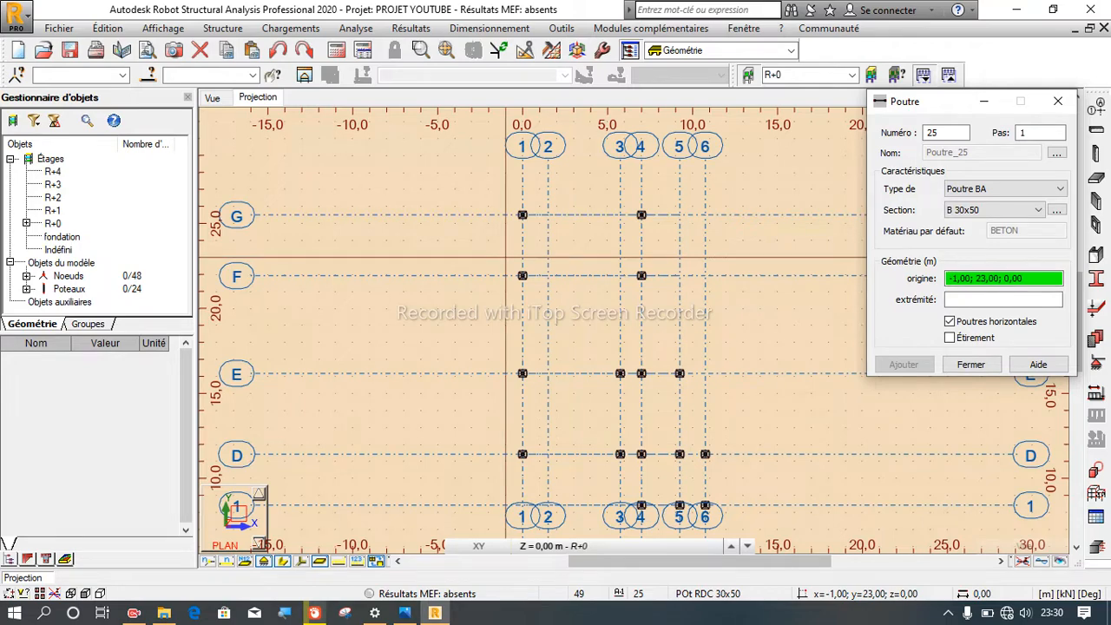
Step: Draw a B 30x50 beam along axis 1 from axis B to axis G
scroll(506, 257, down, 3)
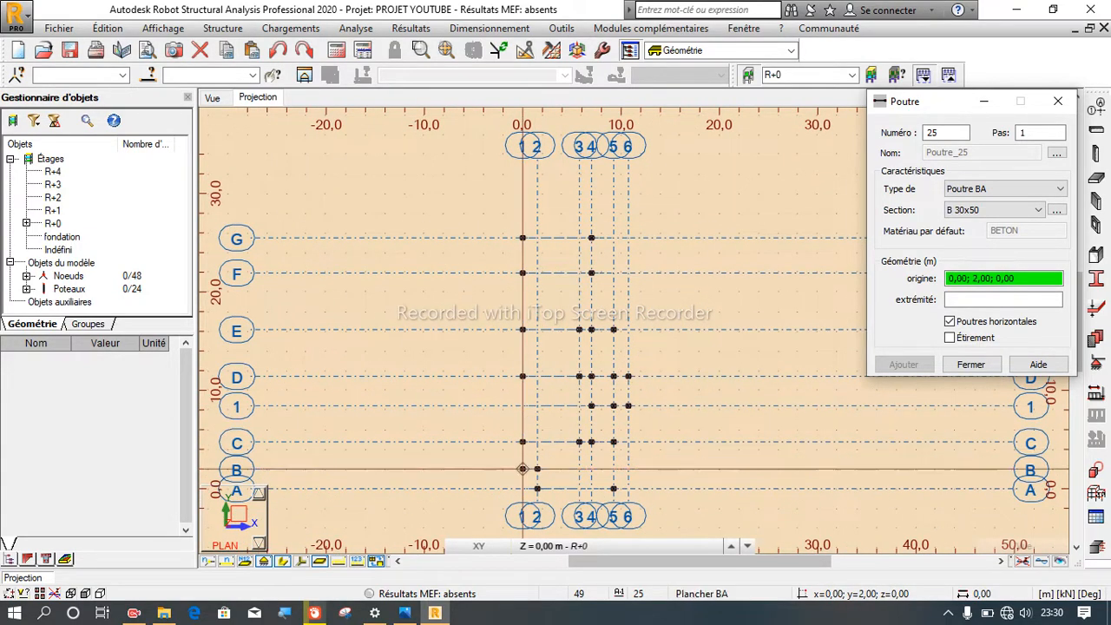
scroll(522, 469, up, 3)
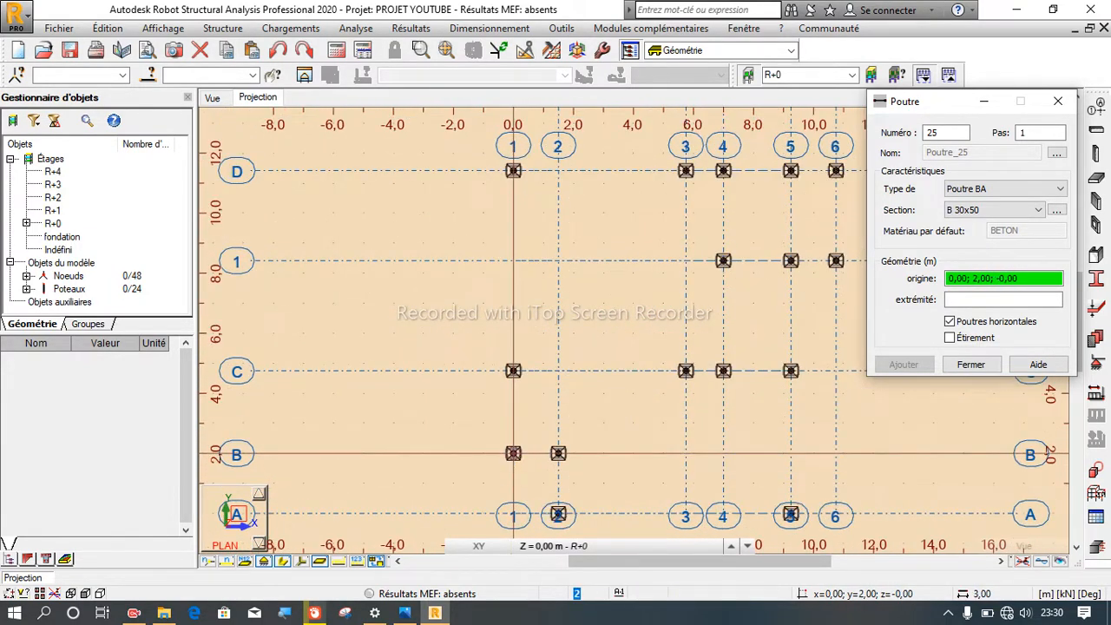
click(513, 453)
scroll(543, 477, down, 3)
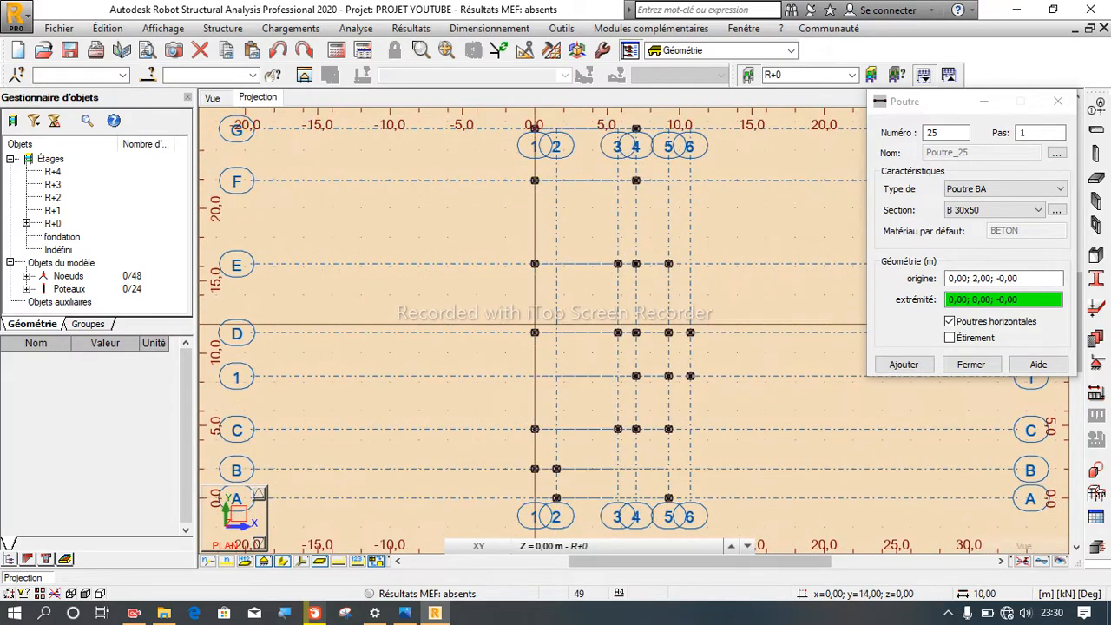
scroll(501, 404, down, 2)
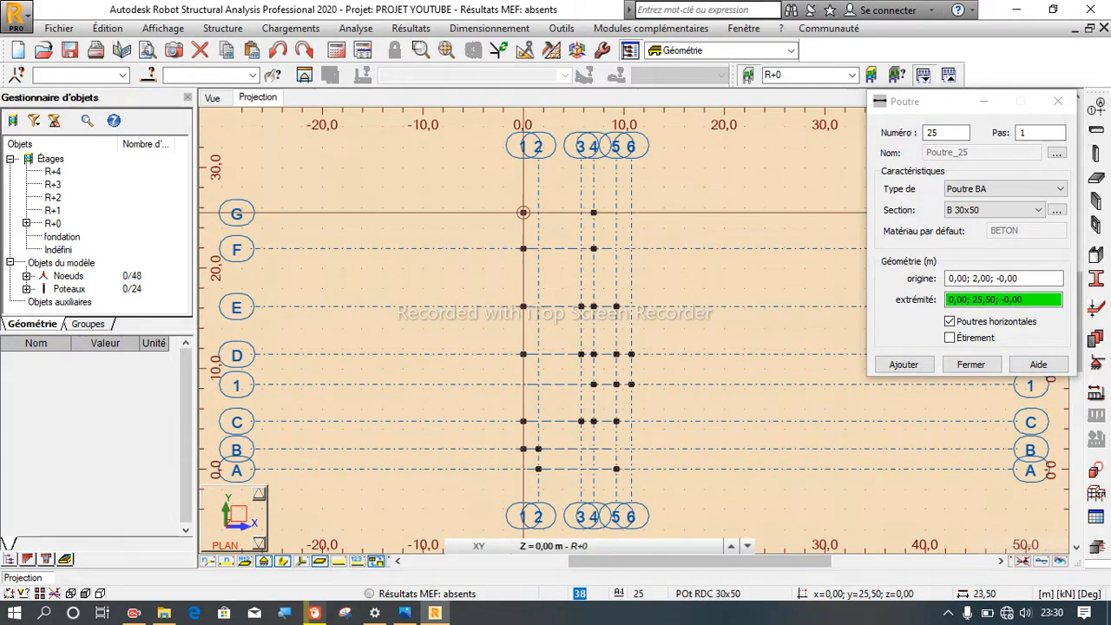
scroll(523, 213, up, 2)
click(522, 213)
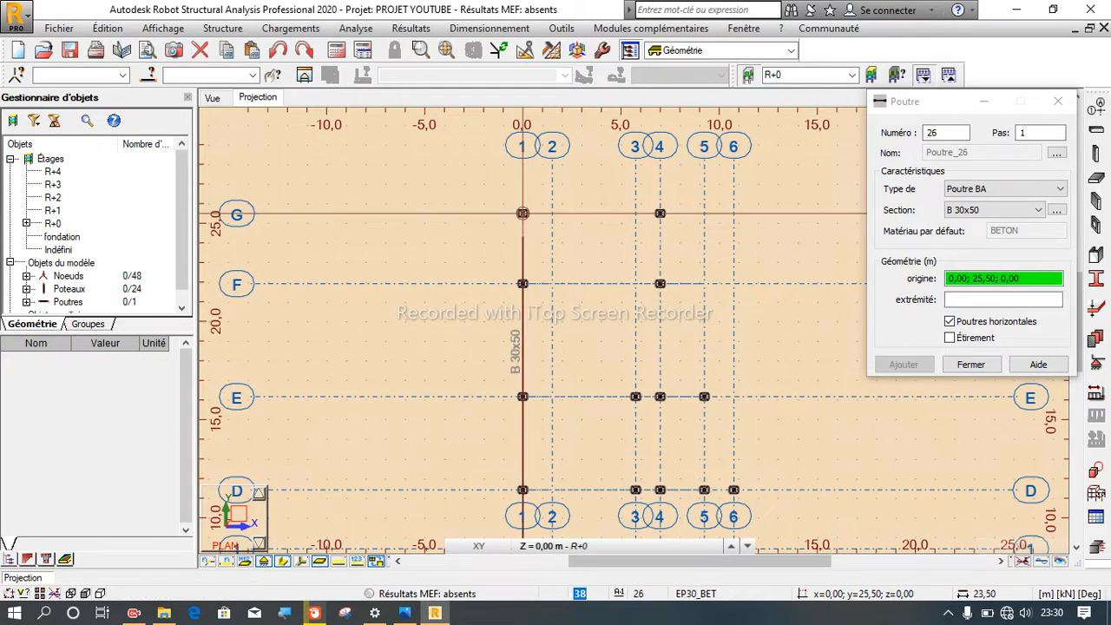
Step: Draw B 30x50 beams along axis G from axis 1 to axis 4 and along axis 4 from axis G to axis C
click(523, 213)
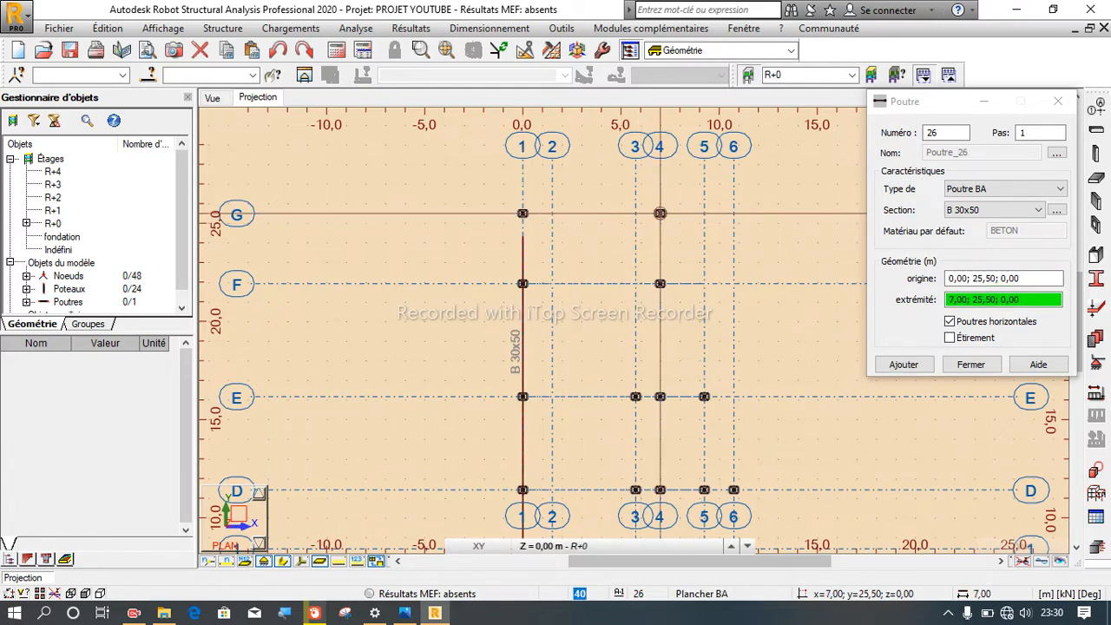
click(660, 213)
click(660, 213)
scroll(660, 211, down, 3)
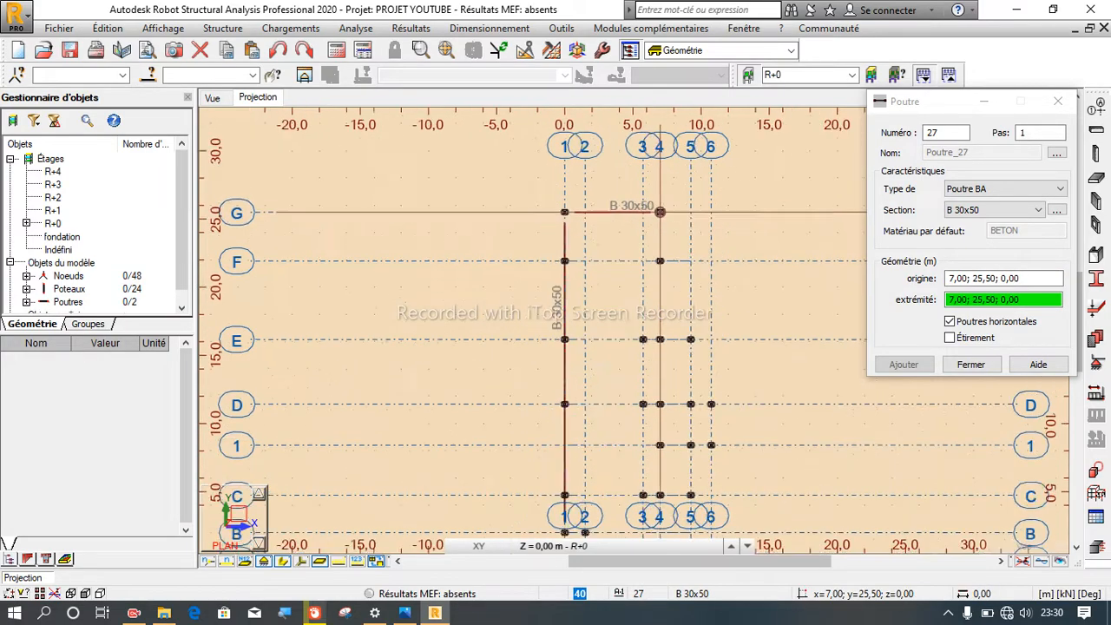
scroll(646, 252, down, 1)
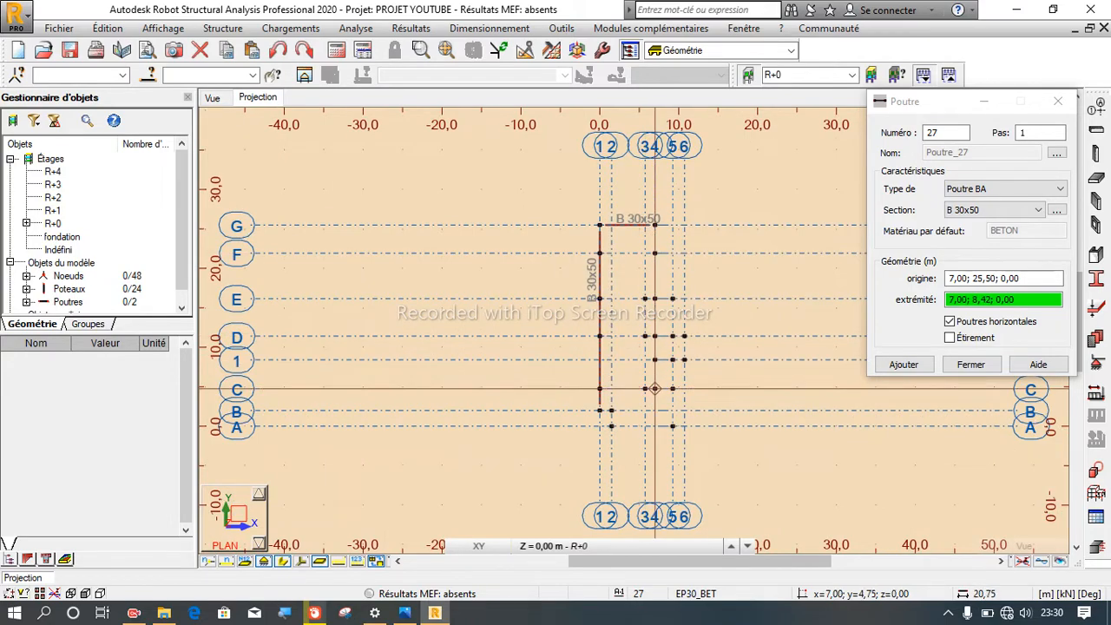
scroll(660, 389, up, 2)
click(651, 391)
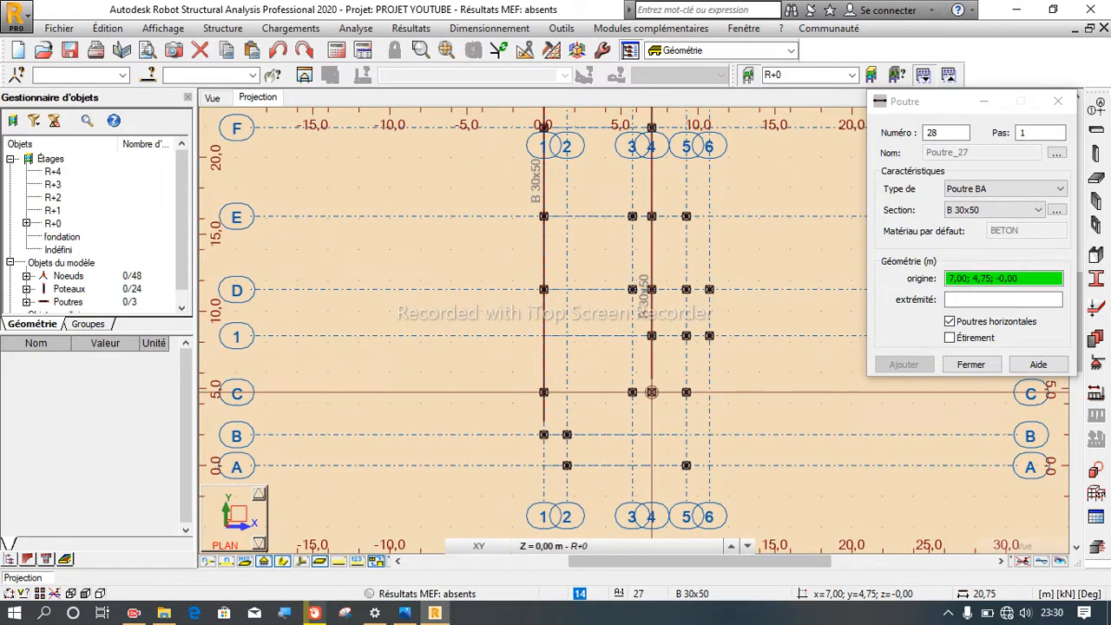
Step: Draw B 30x50 beams along axis 3 from axis C to axis E and along axis E from axis 1 to axis 5
click(632, 391)
scroll(632, 391, down, 2)
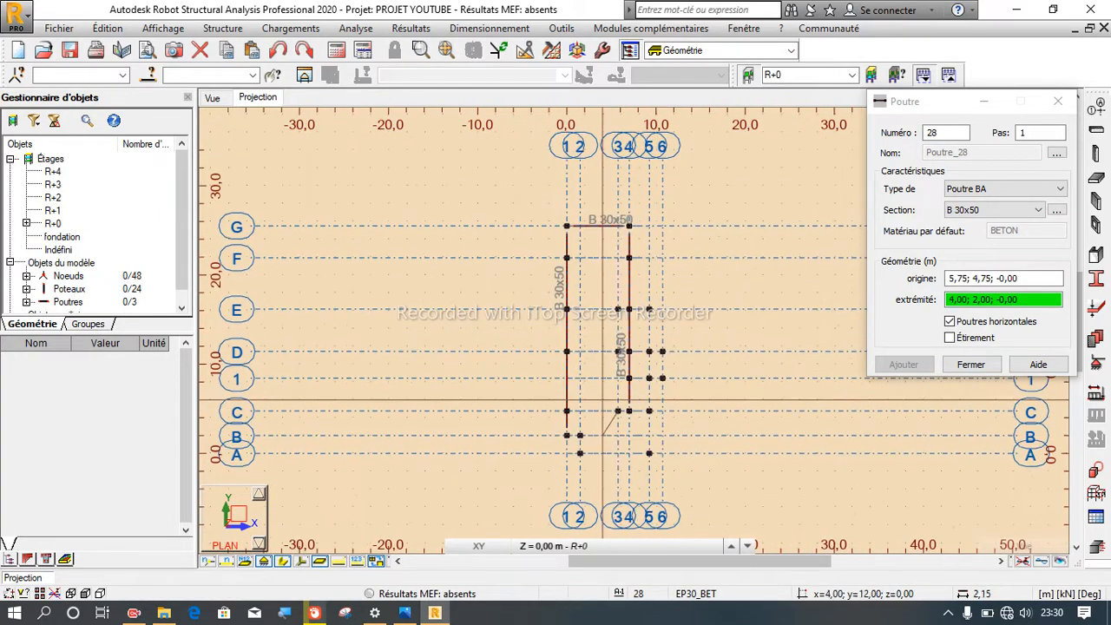
scroll(614, 238, up, 2)
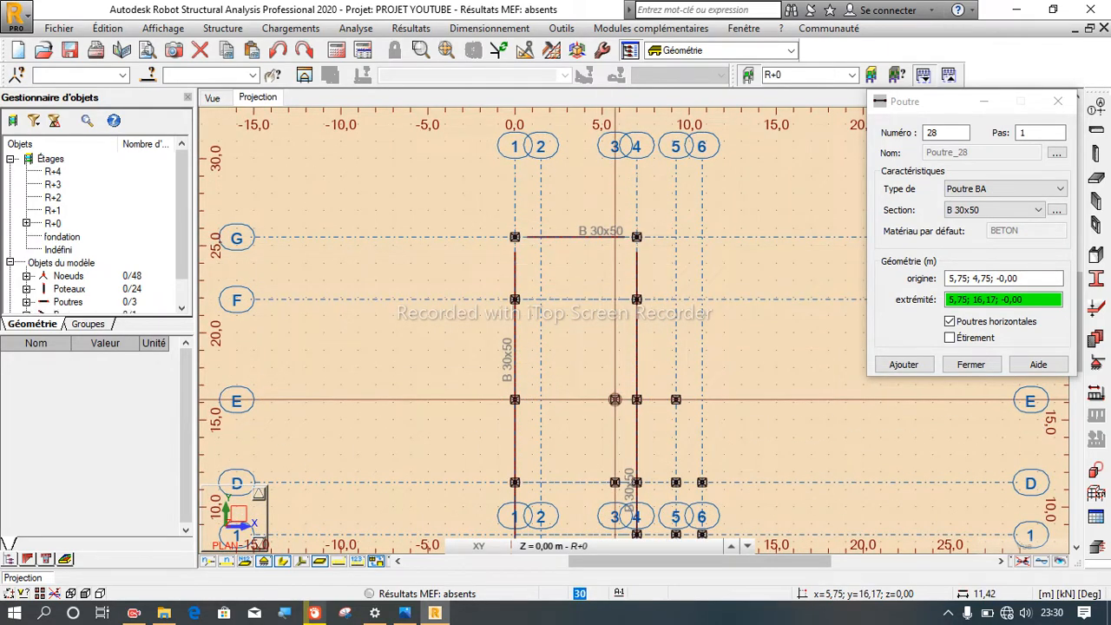
click(614, 399)
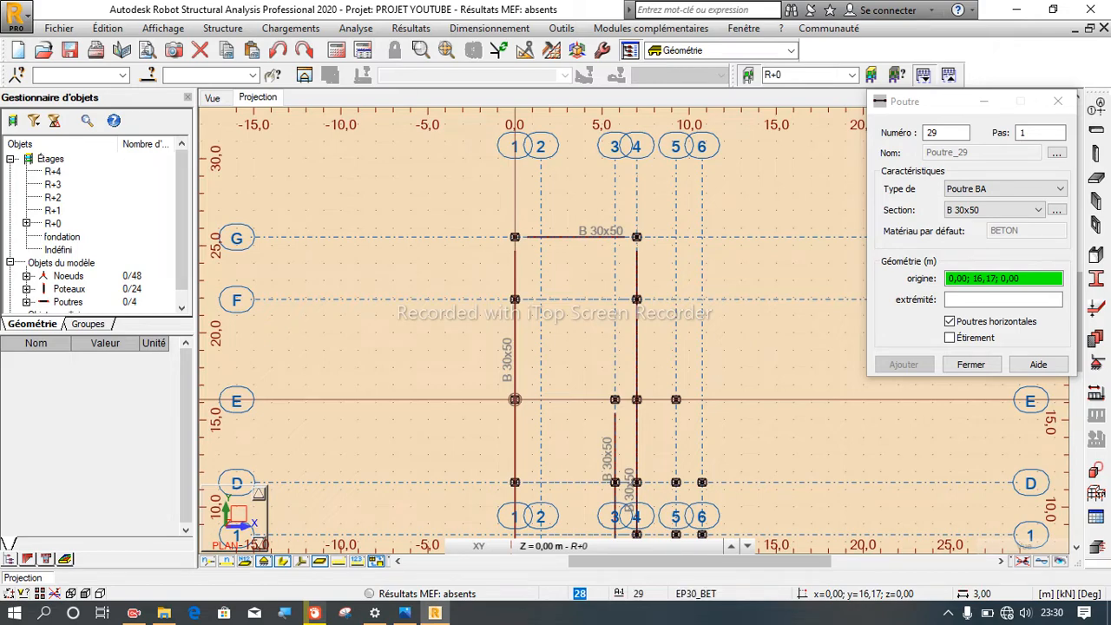
click(515, 400)
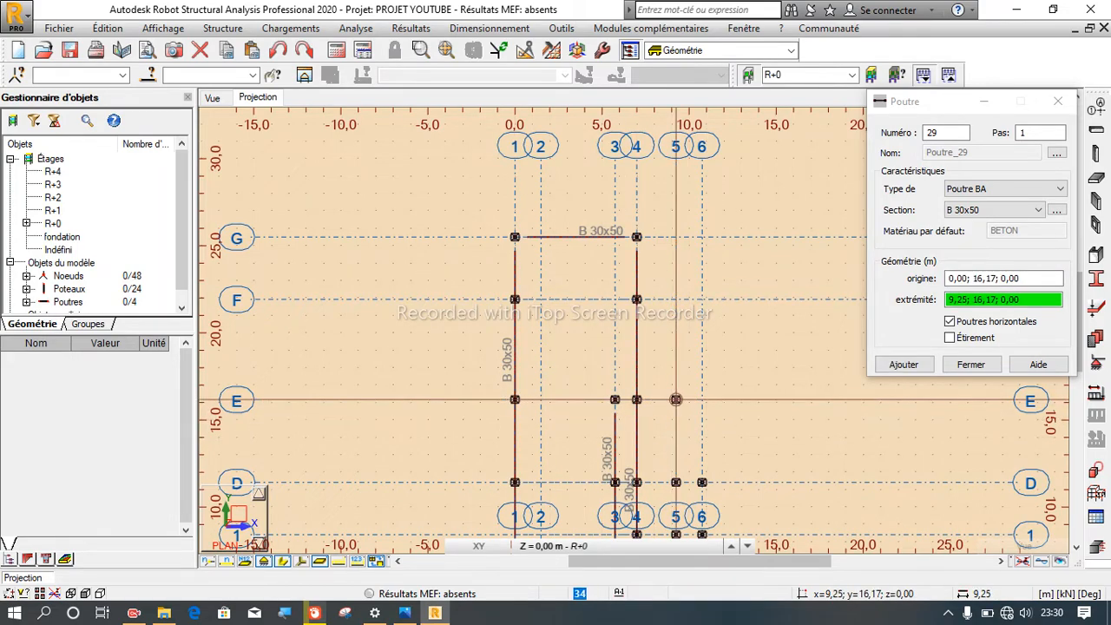
click(675, 399)
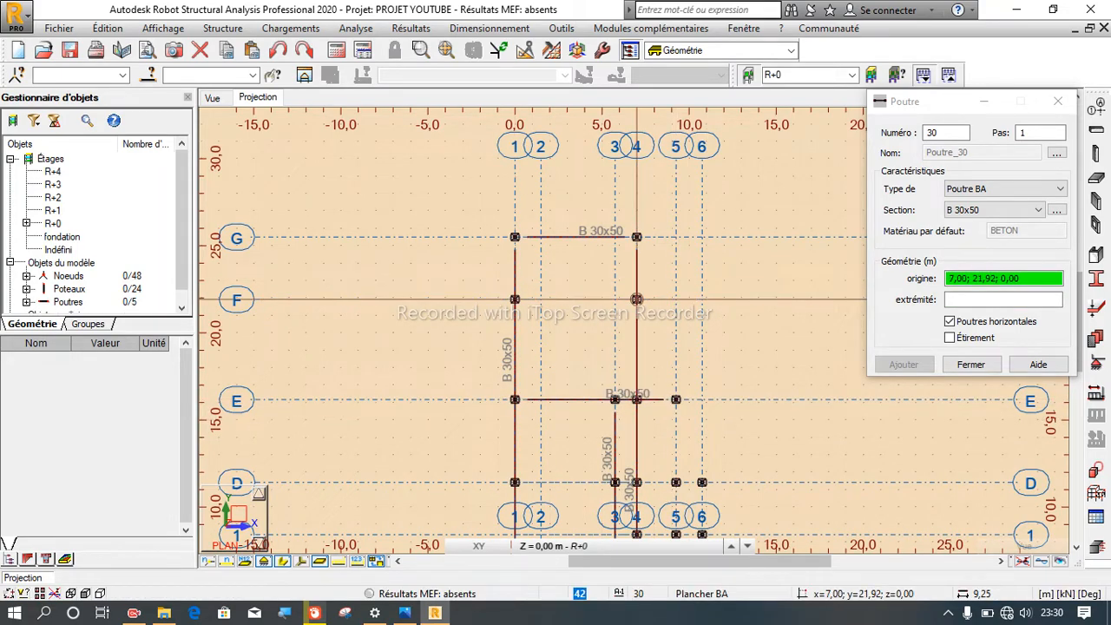
Step: Draw B 30x50 beams along axis F from axis 4 to axis 1 and along axis D from axis 1 to axis 6
click(636, 299)
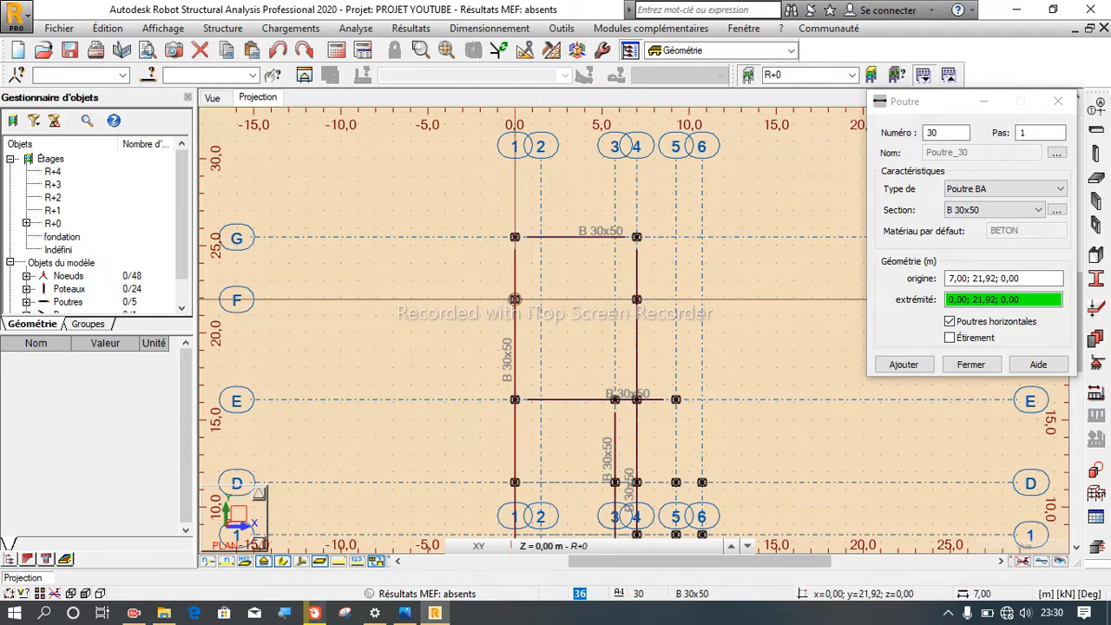
click(515, 300)
scroll(514, 299, down, 2)
scroll(643, 431, up, 4)
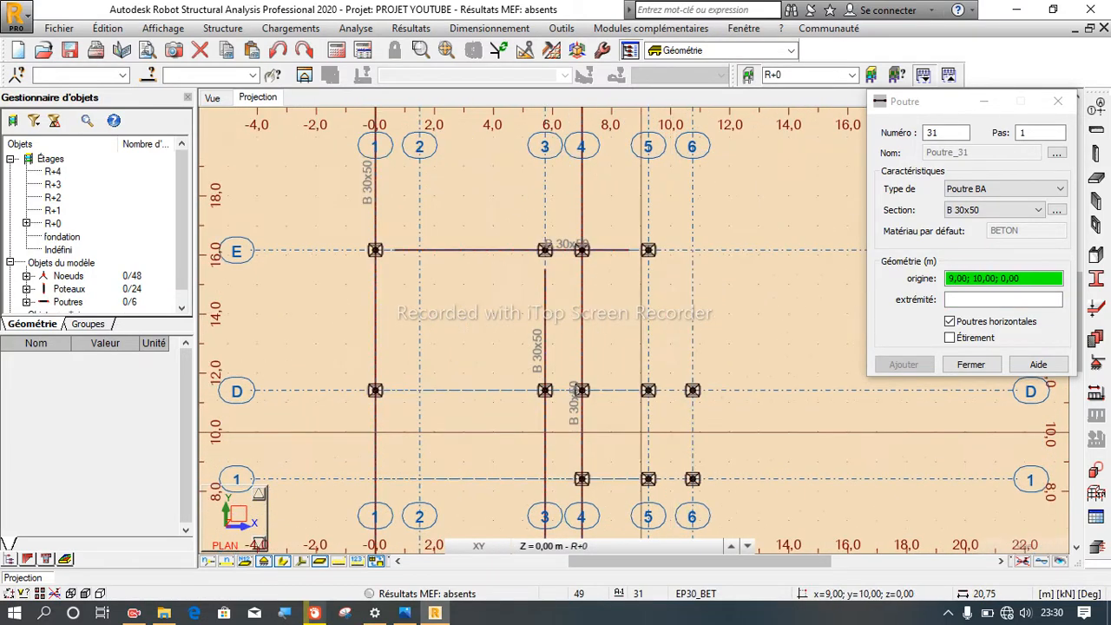
click(375, 390)
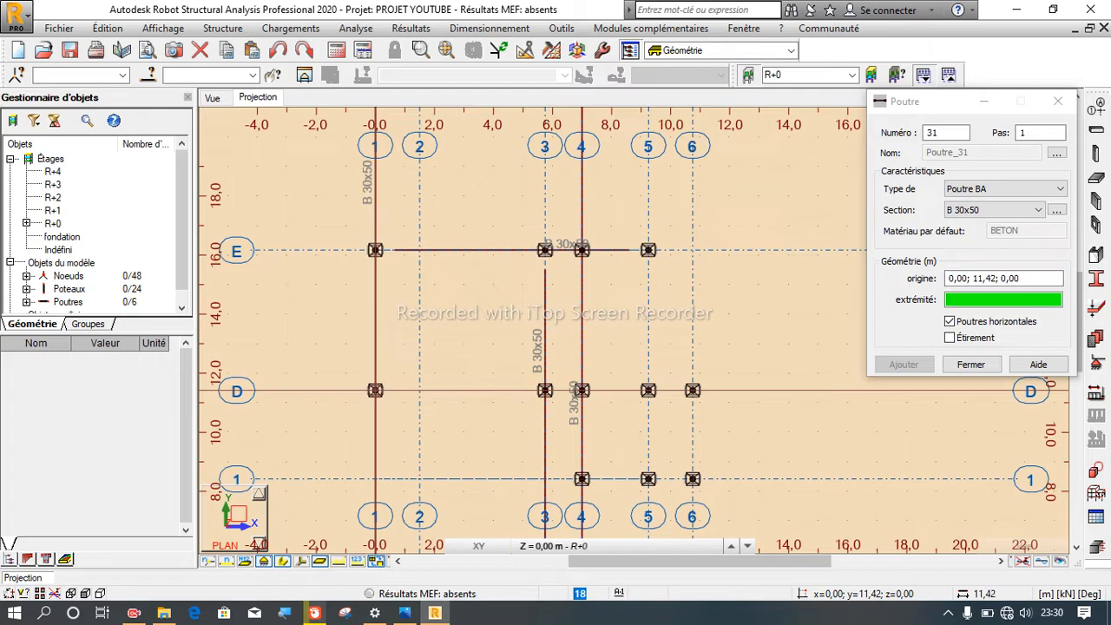
click(581, 390)
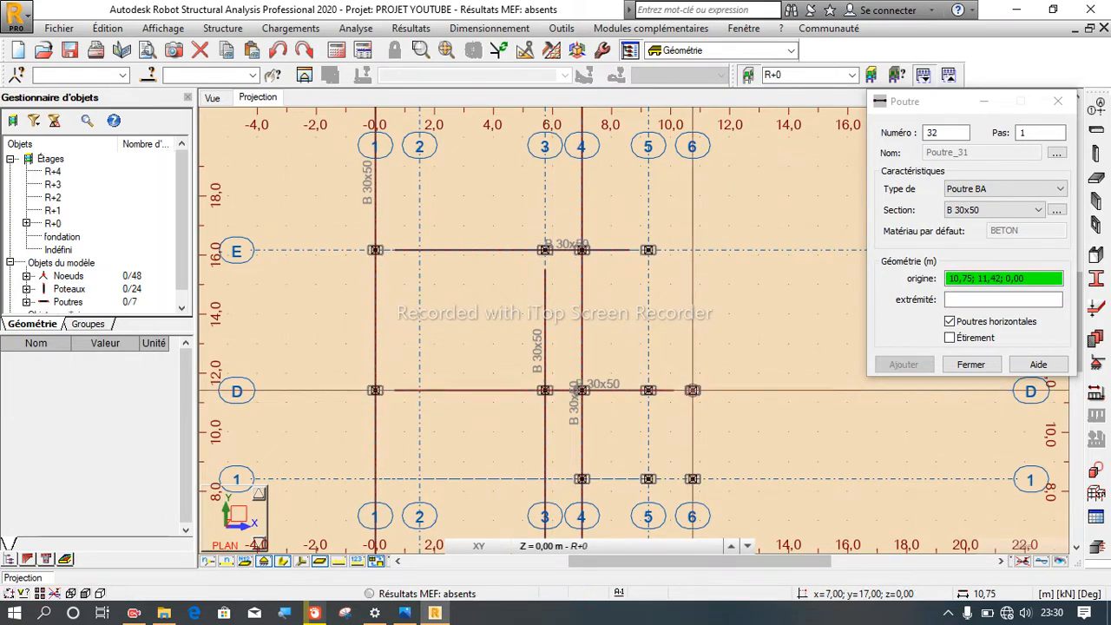
Step: Draw B 30x50 beams along horizontal axis 1 from axis 4 to axis 6 and along axis C from axis 1 to axis 5
scroll(581, 222, down, 2)
scroll(581, 429, up, 3)
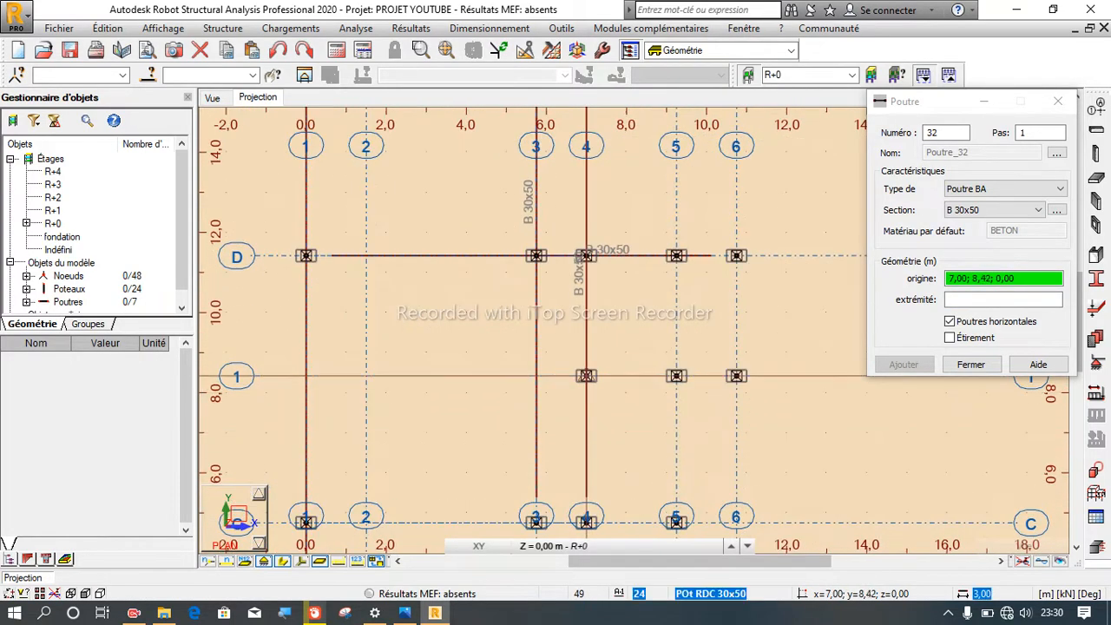
click(586, 376)
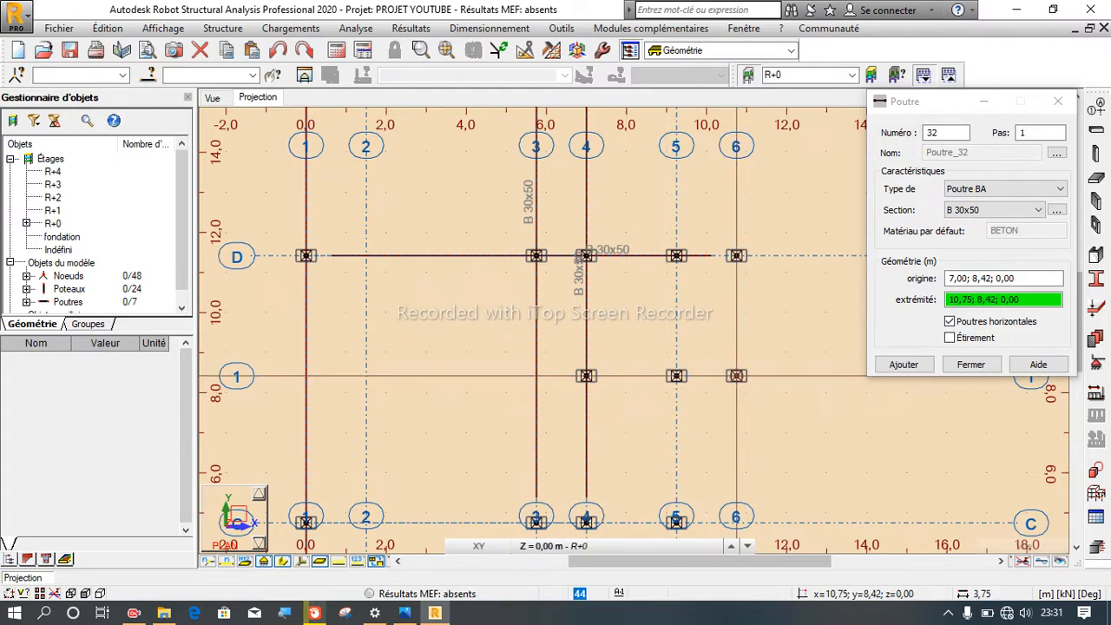
click(736, 376)
scroll(736, 376, down, 3)
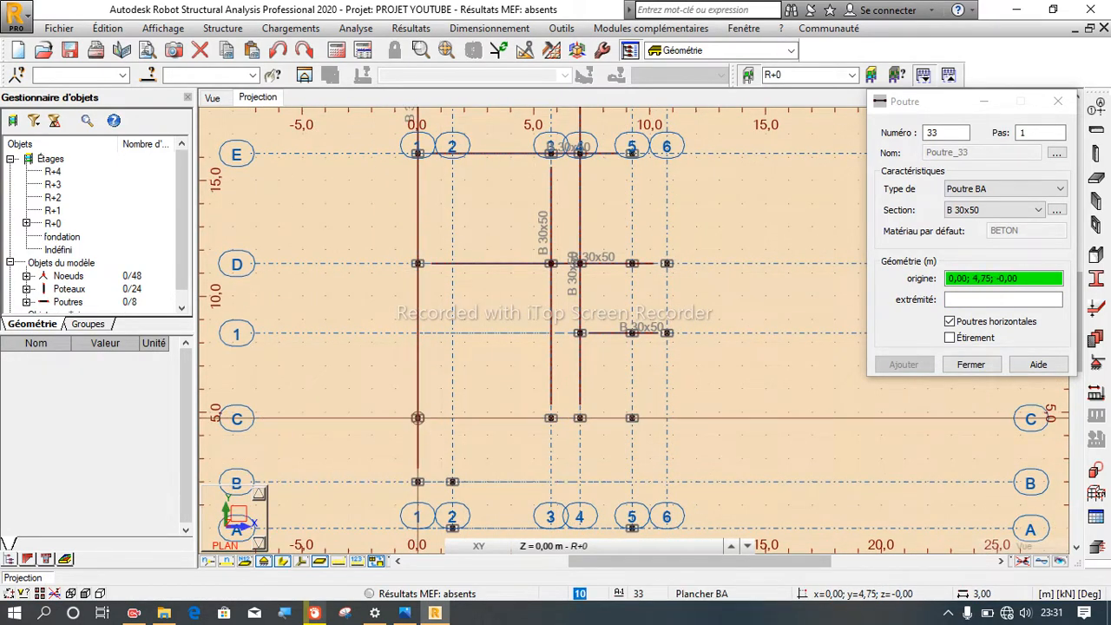
click(418, 422)
click(632, 419)
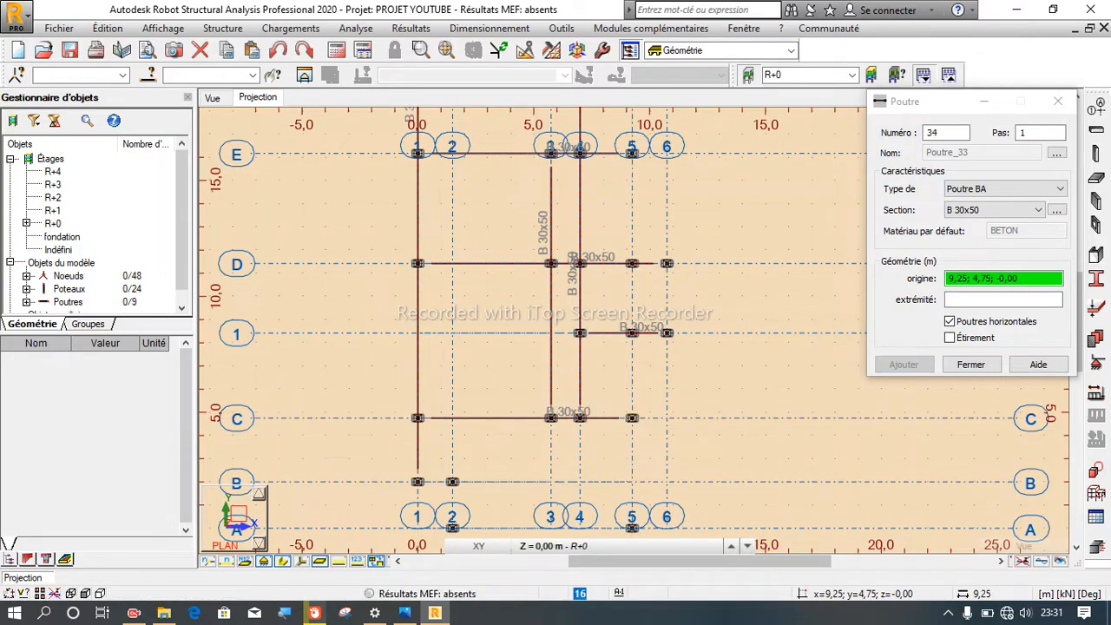
Step: Draw the stepped edge in B 30x50 beams: axis B from 1 to 2, axis 2 from B to A, and axis A from 2 to 5
scroll(499, 334, down, 3)
scroll(502, 338, up, 3)
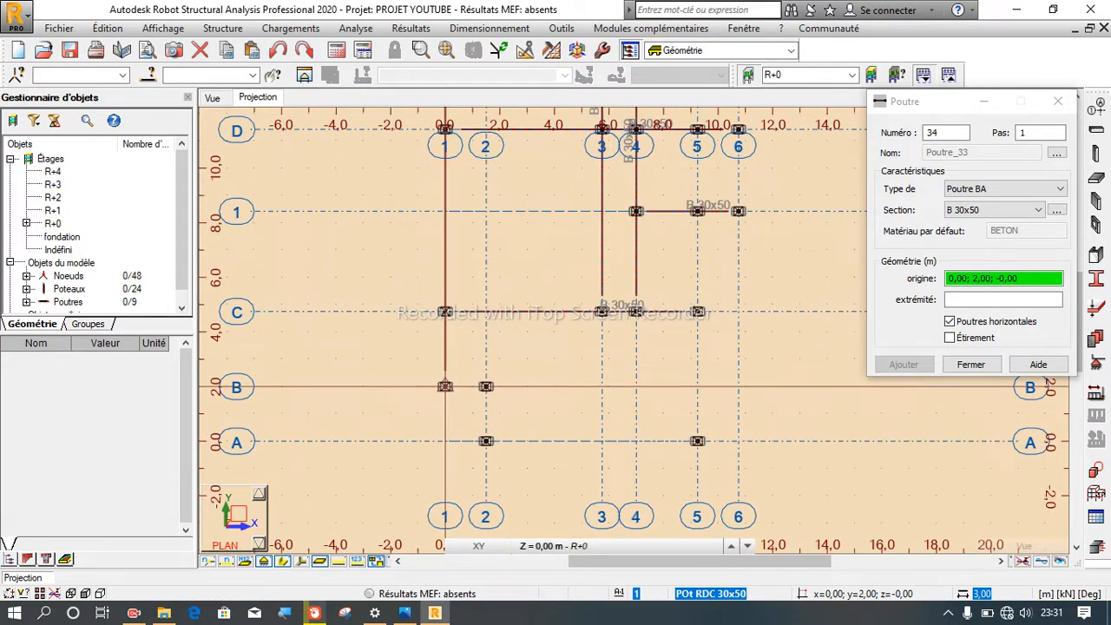
click(444, 386)
click(486, 387)
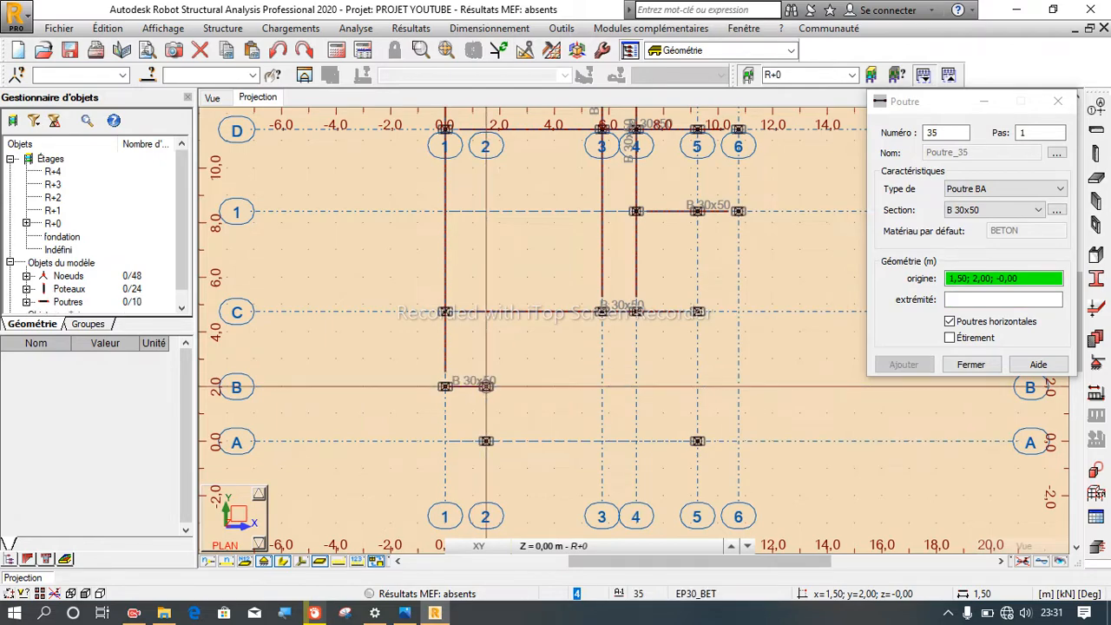
click(486, 441)
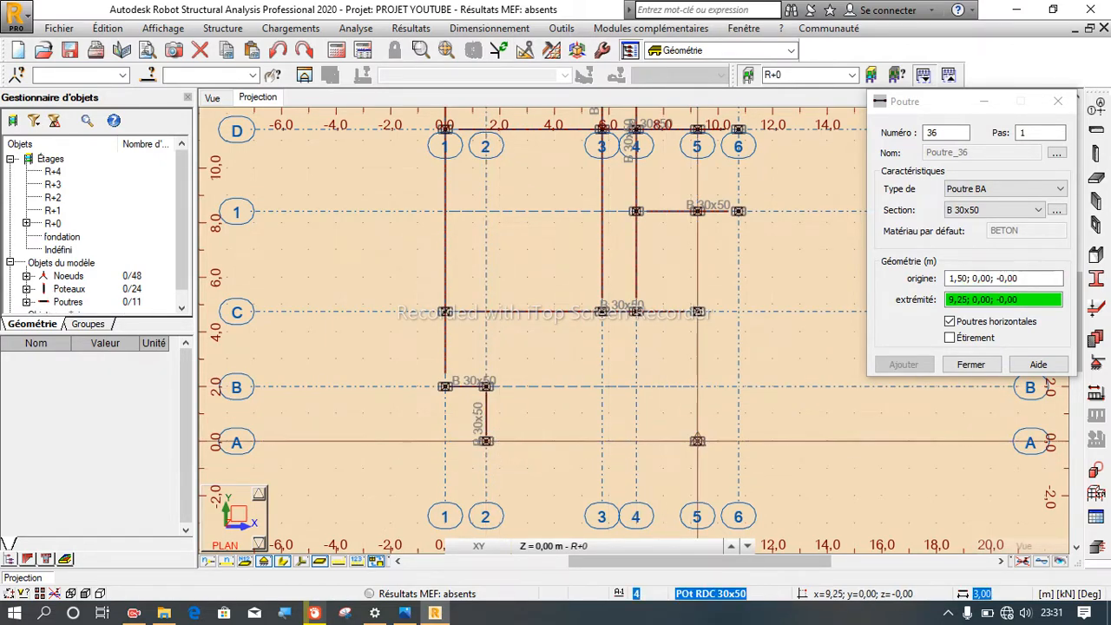
click(697, 441)
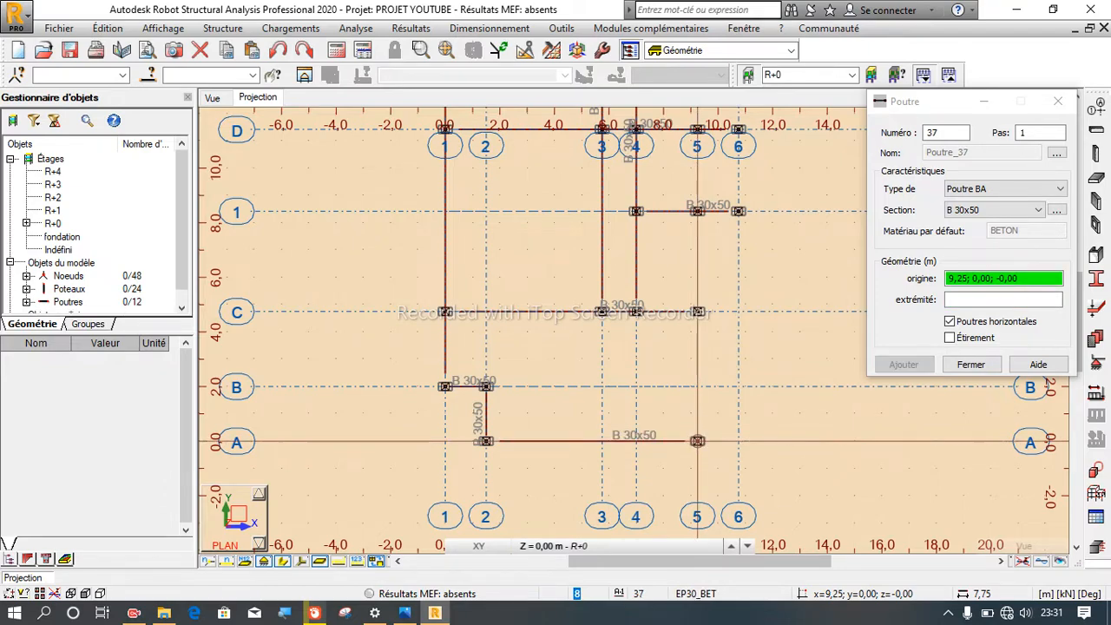
Step: Draw B 30x50 beams along axis 5 from axis A to horizontal axis 1 and along axis 6 from horizontal axis 1 to axis D
scroll(697, 441, down, 1)
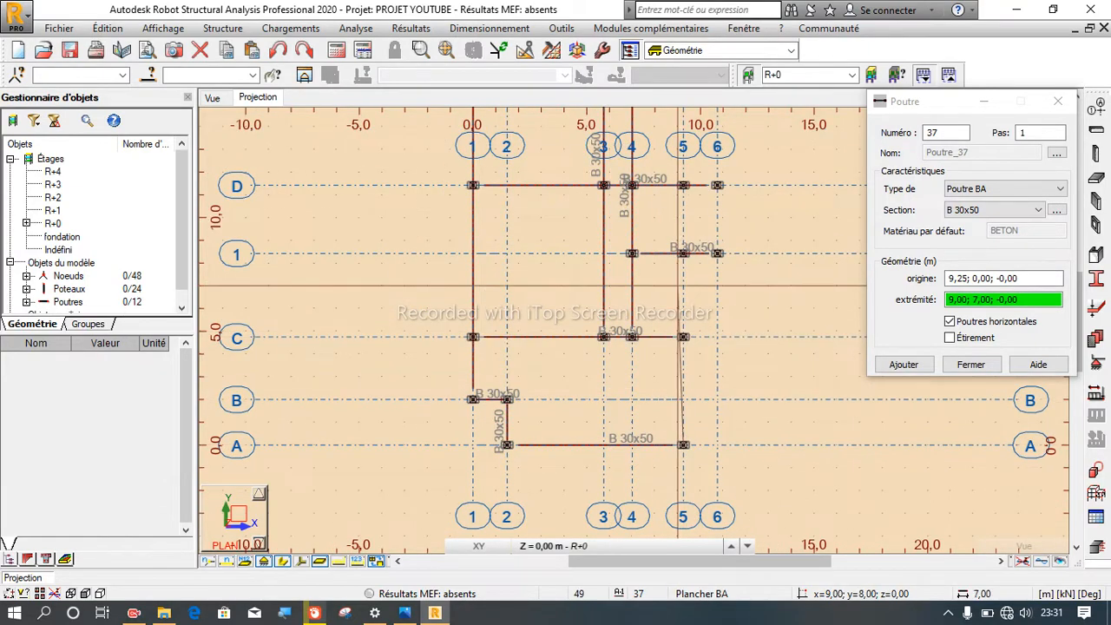
click(683, 253)
scroll(685, 261, down, 3)
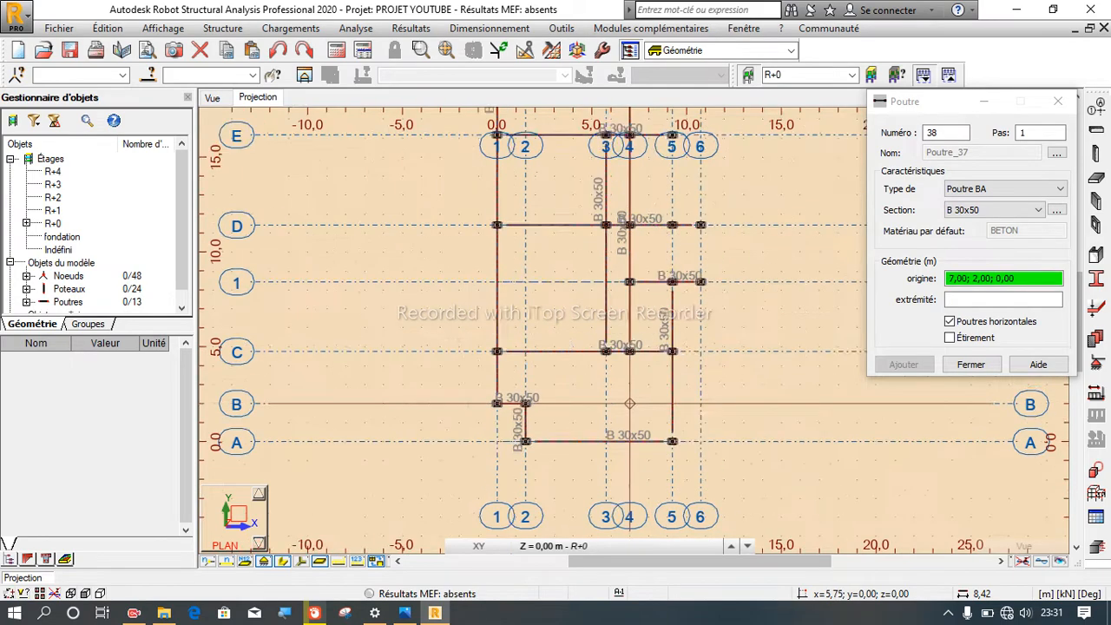
scroll(681, 287, up, 3)
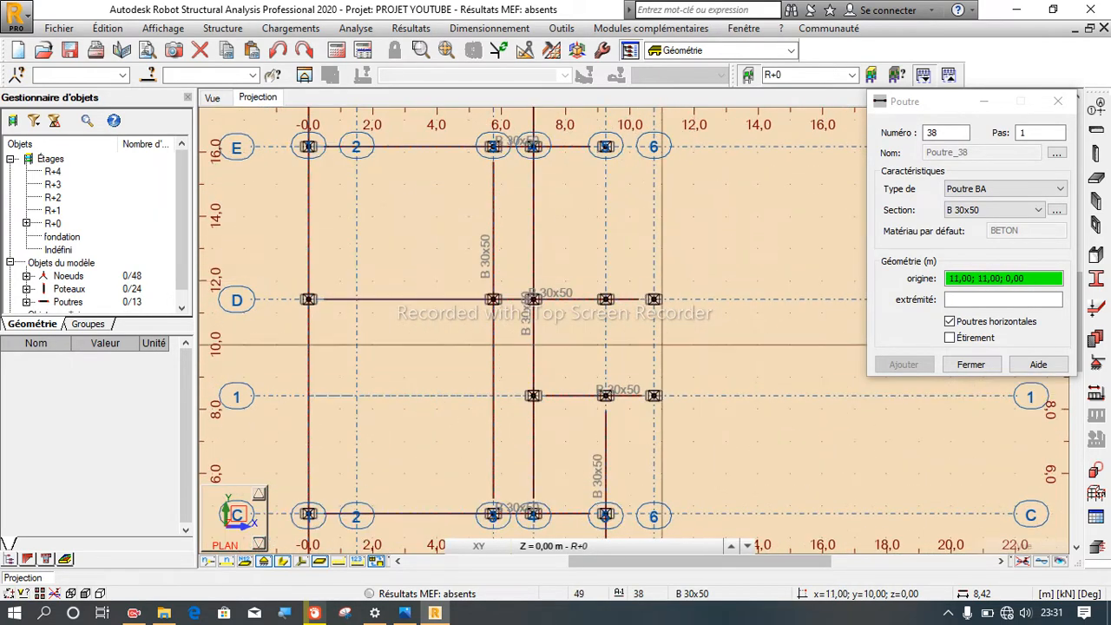
click(653, 395)
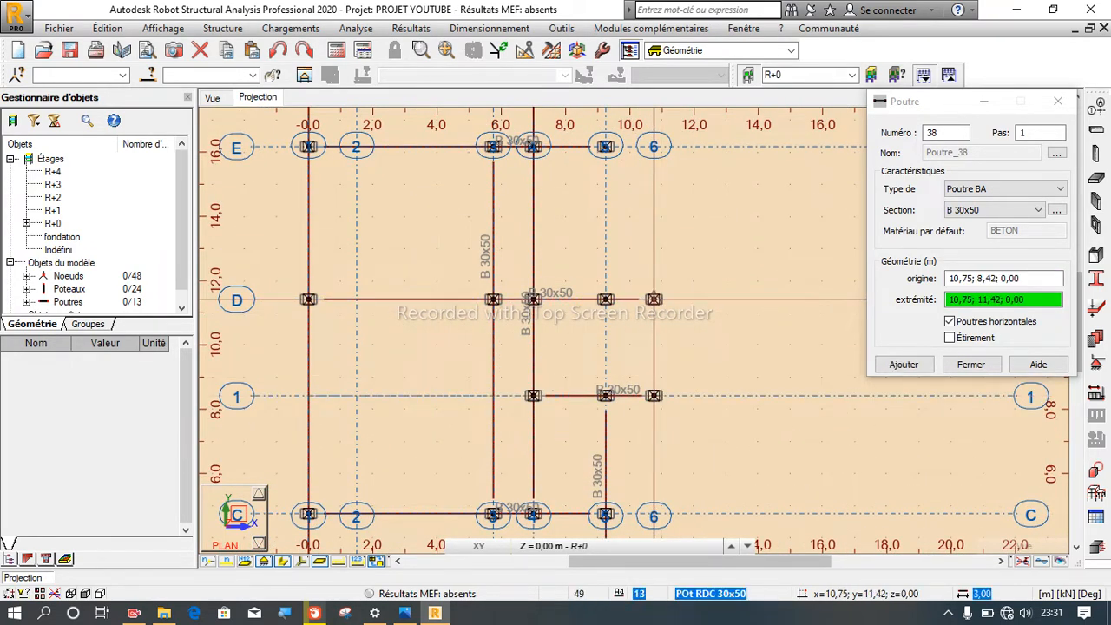
click(653, 299)
Step: Draw a B 30x50 beam along axis 5 from axis D to axis E
scroll(538, 443, down, 2)
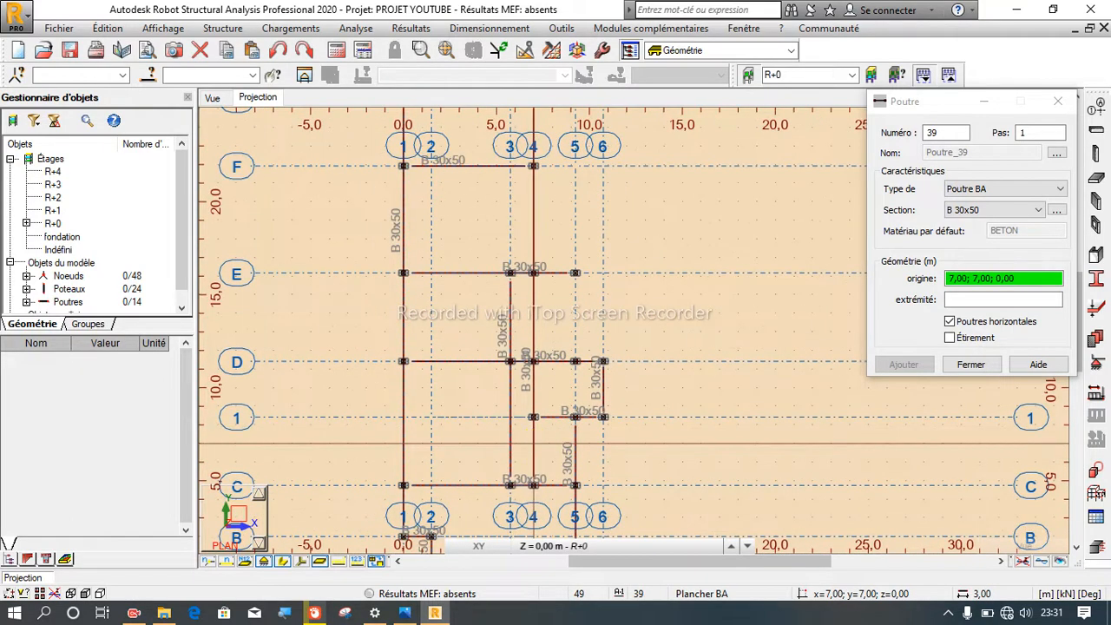
scroll(572, 422, down, 1)
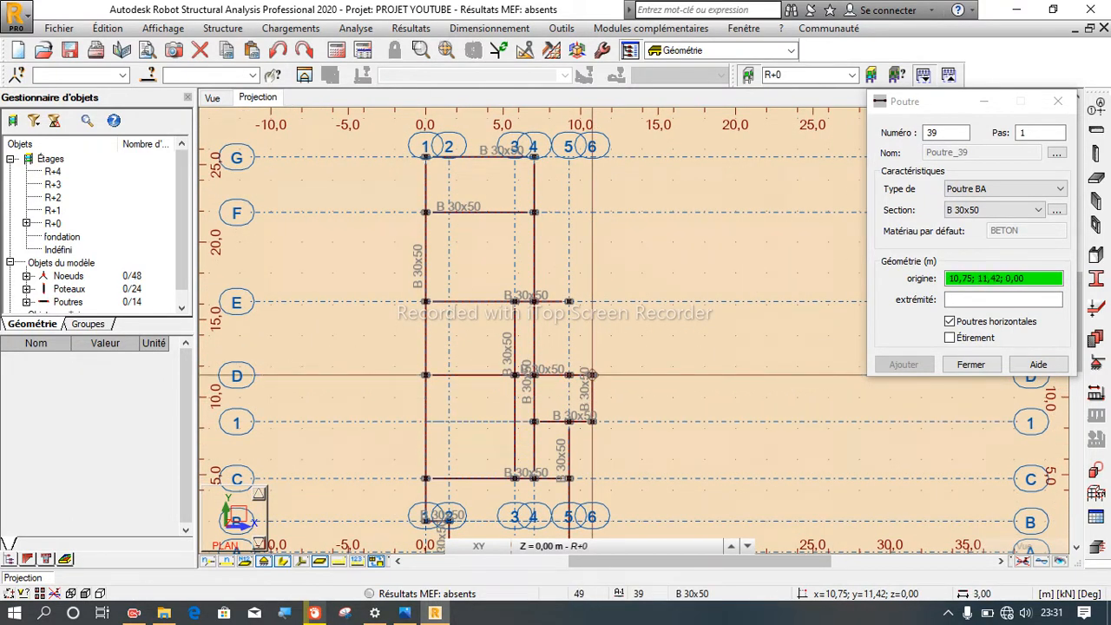
scroll(568, 375, up, 2)
click(569, 383)
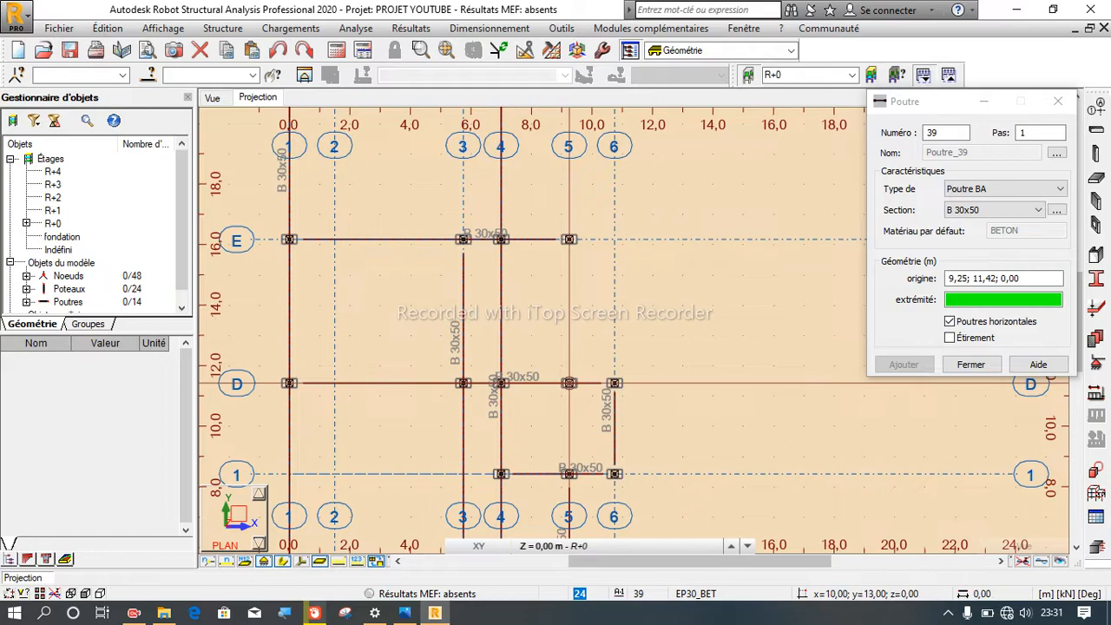
click(568, 240)
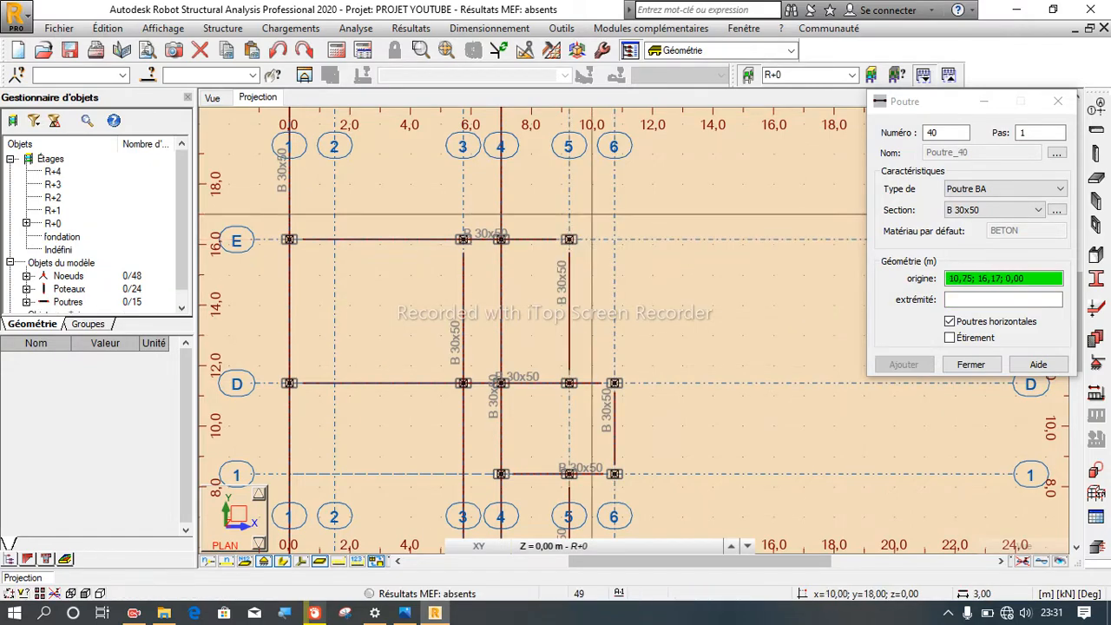
Step: Switch to the 3D view of the structure and close the beam definition
scroll(591, 213, down, 2)
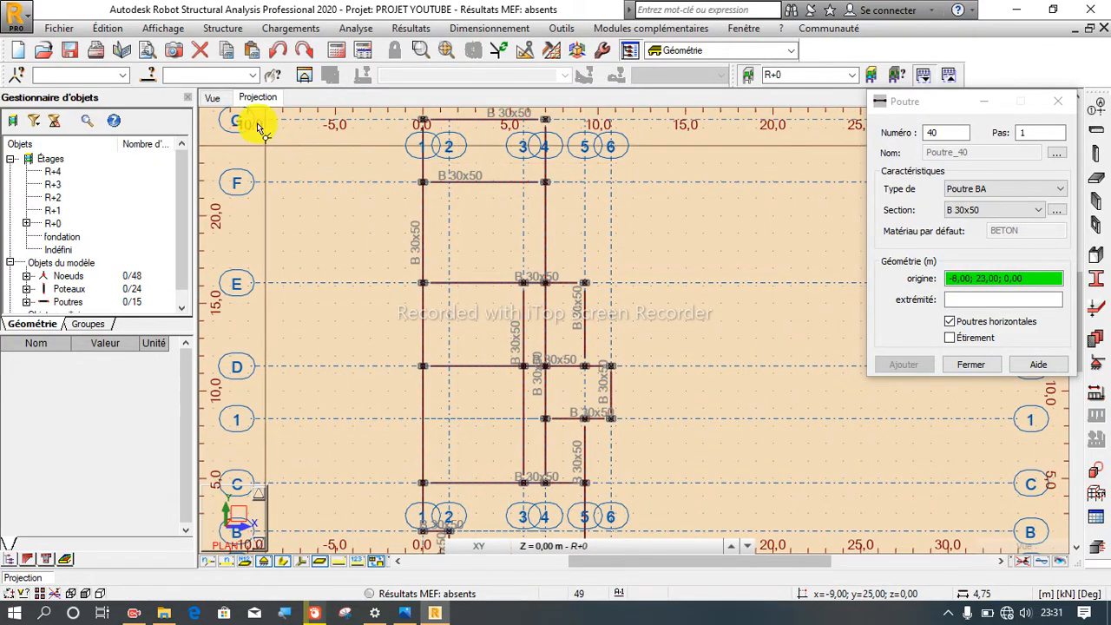
click(213, 97)
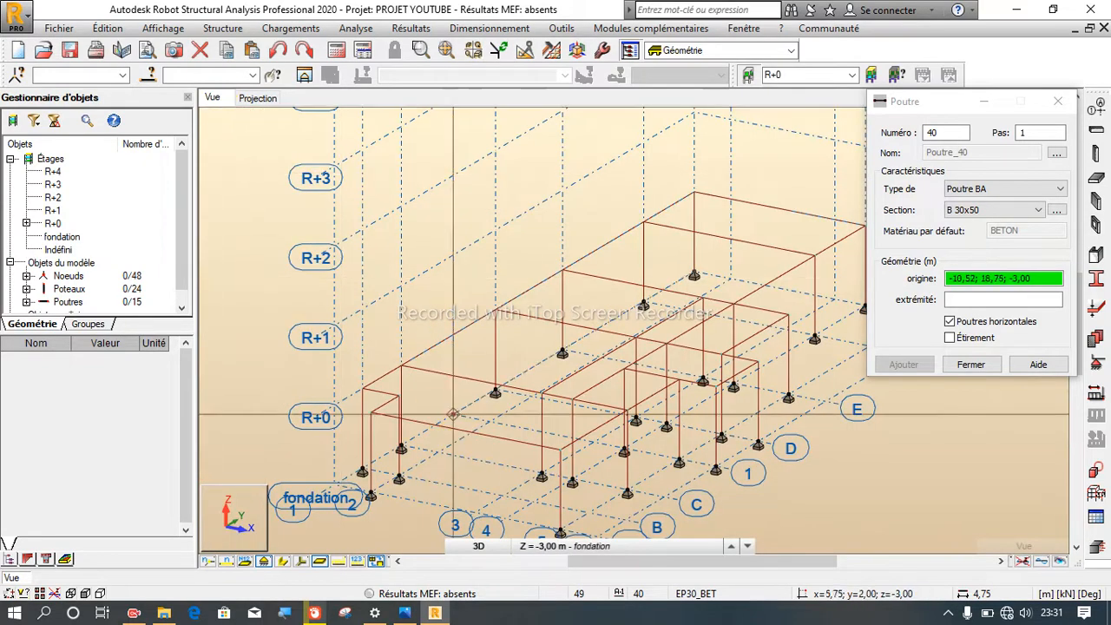
scroll(441, 397, down, 1)
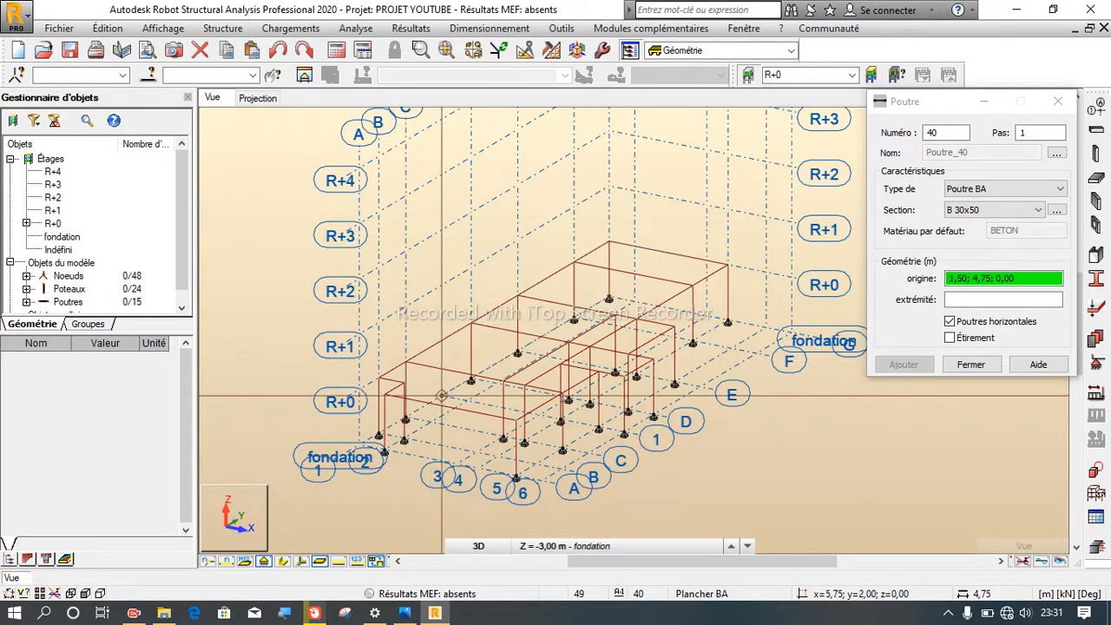
click(978, 364)
Step: Examine the ground-floor columns and beams in the 3D view and in the R+0 plan projection
scroll(473, 421, up, 2)
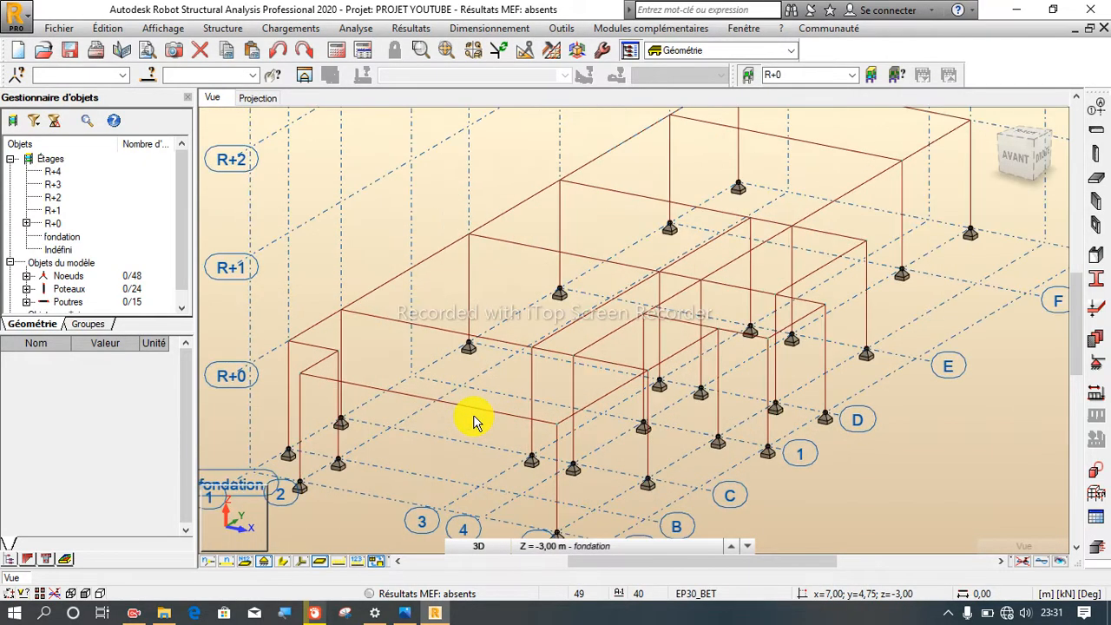
scroll(521, 350, down, 3)
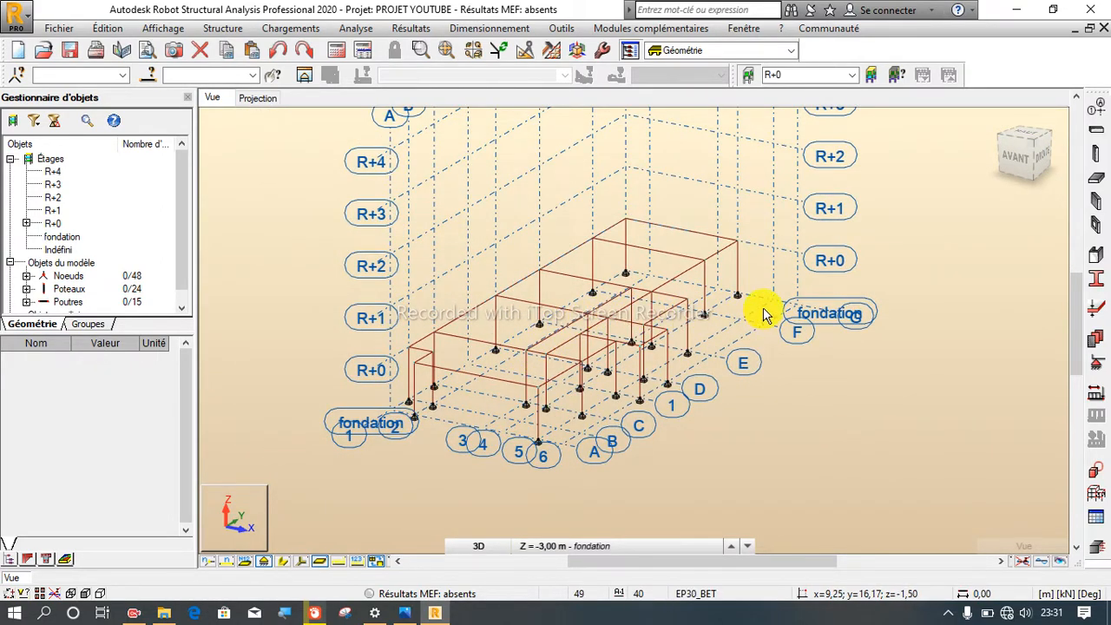
scroll(710, 321, up, 3)
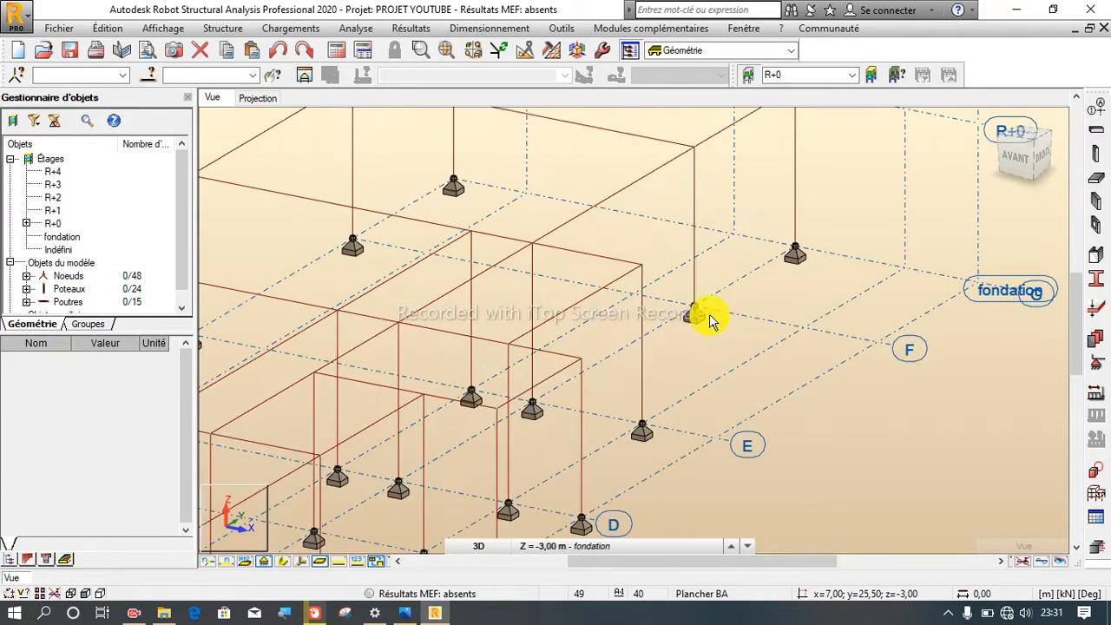
scroll(699, 306, down, 3)
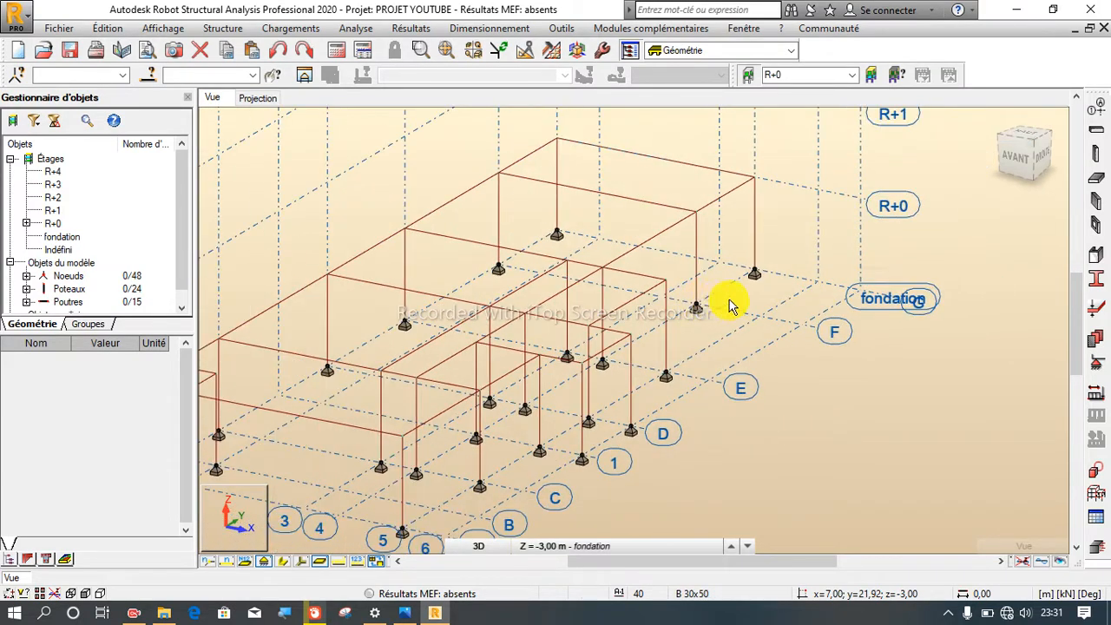
click(260, 98)
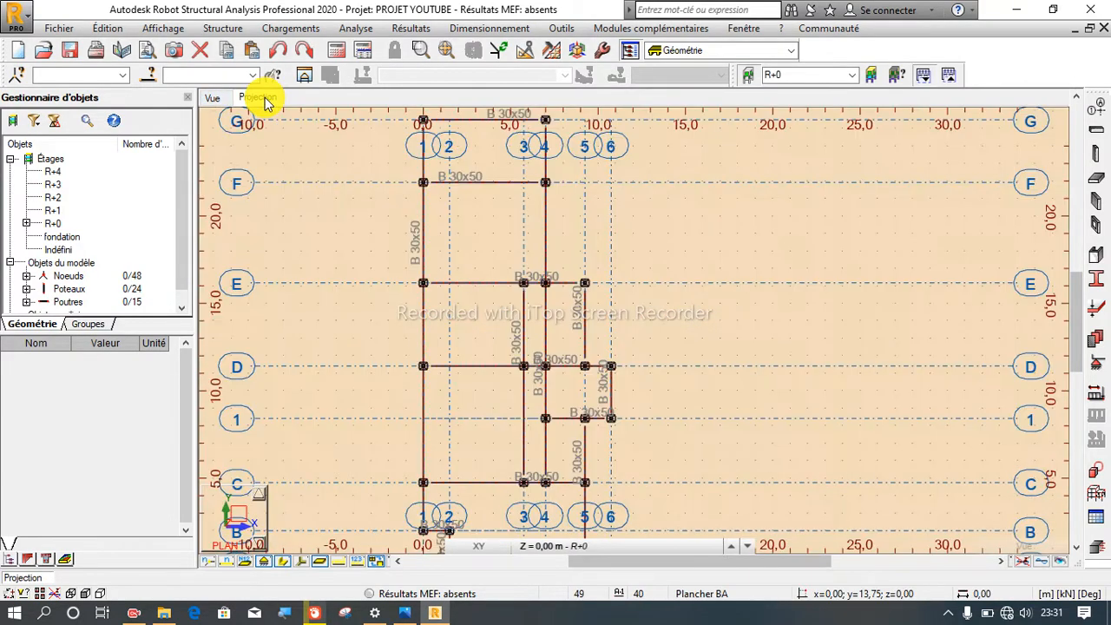
click(214, 98)
scroll(599, 286, down, 2)
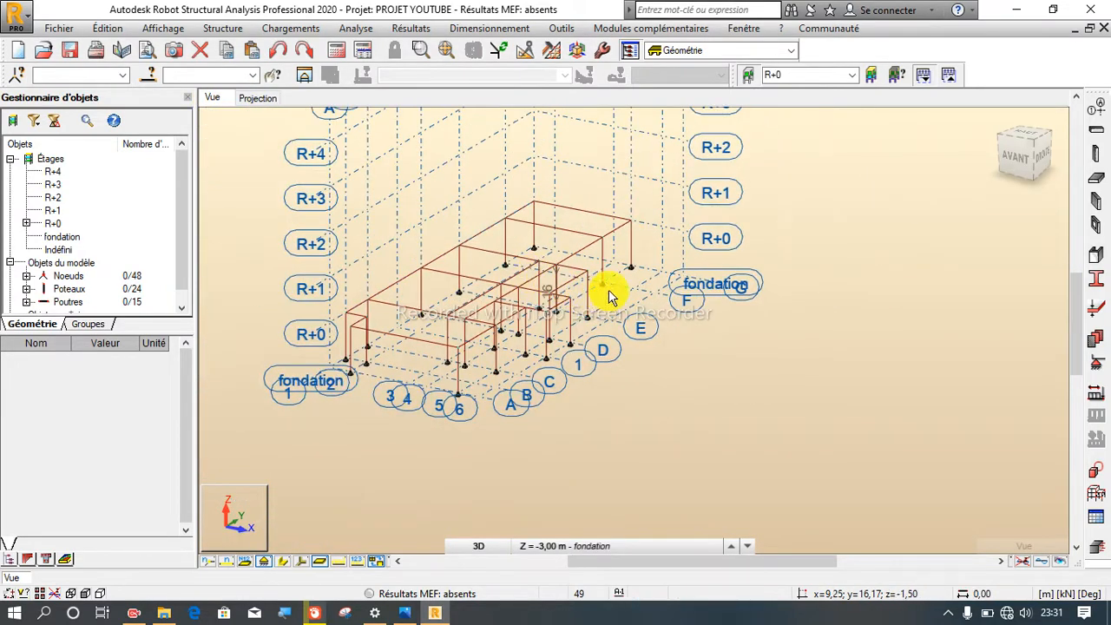
Step: Orbit to a near-side view, window-select all column base nodes at foundation level, and assign them the Encastrement nodal support
right_click(829, 246)
click(785, 310)
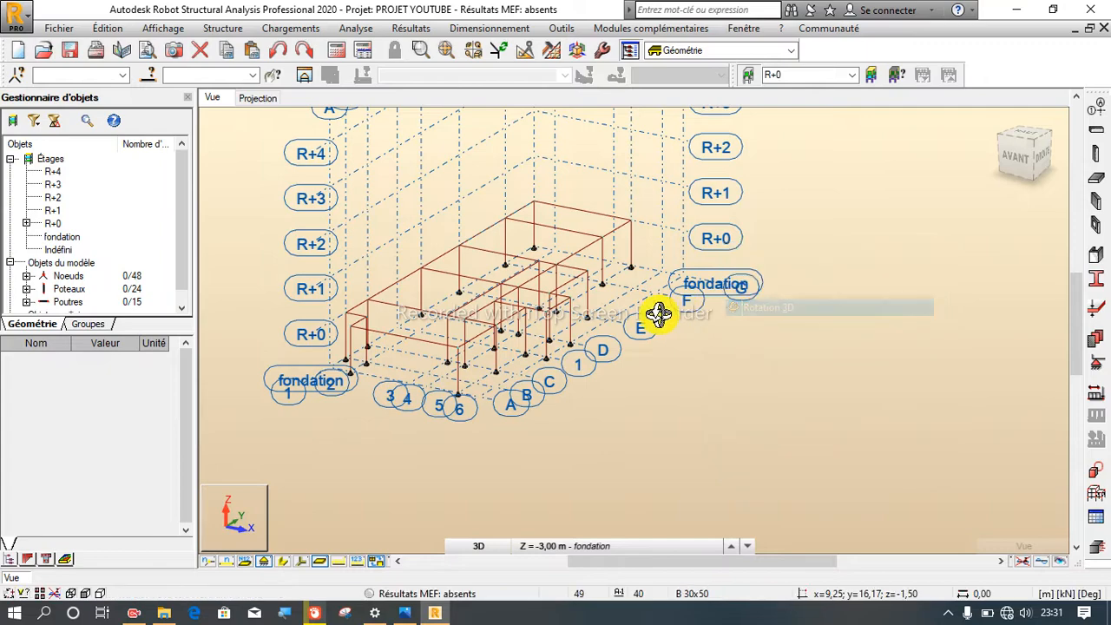
drag(509, 305, 602, 249)
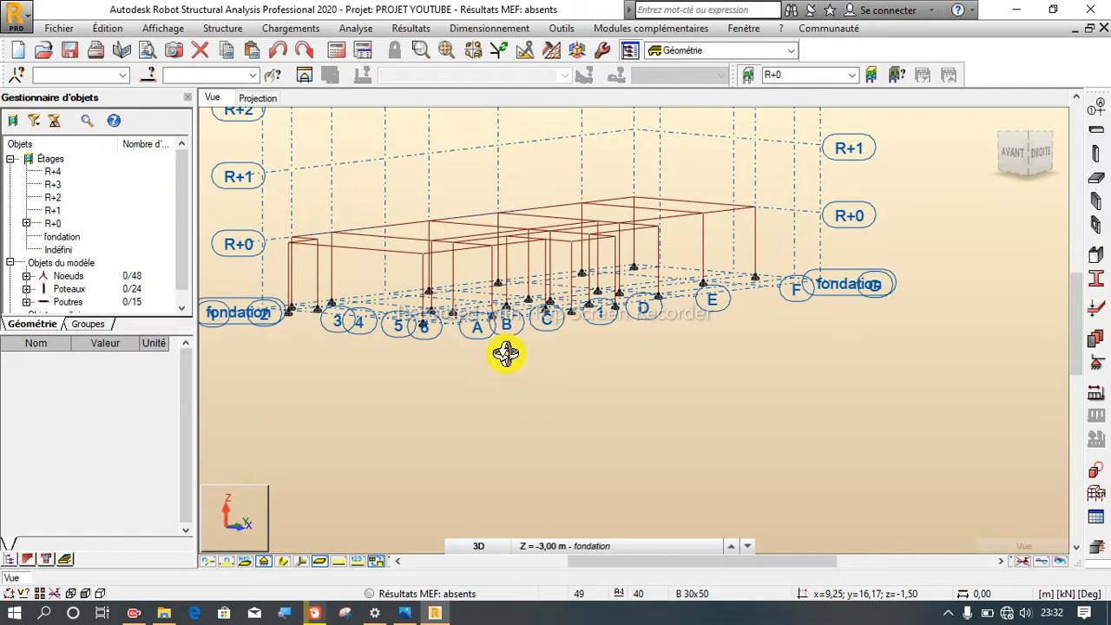
drag(451, 339, 507, 276)
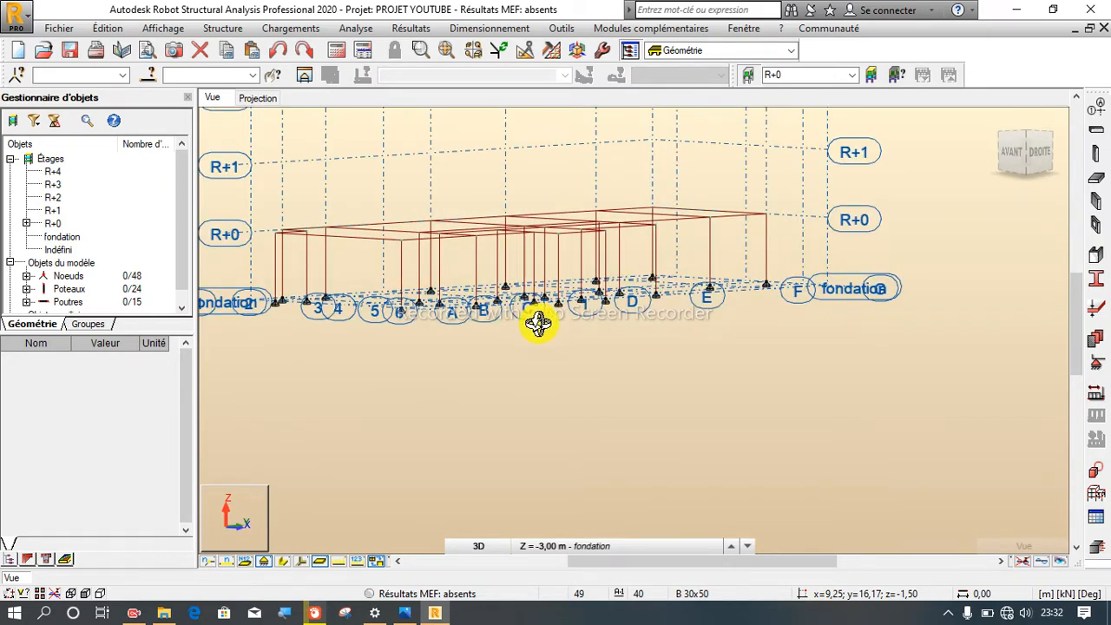
right_click(927, 219)
click(920, 232)
drag(218, 270, 857, 416)
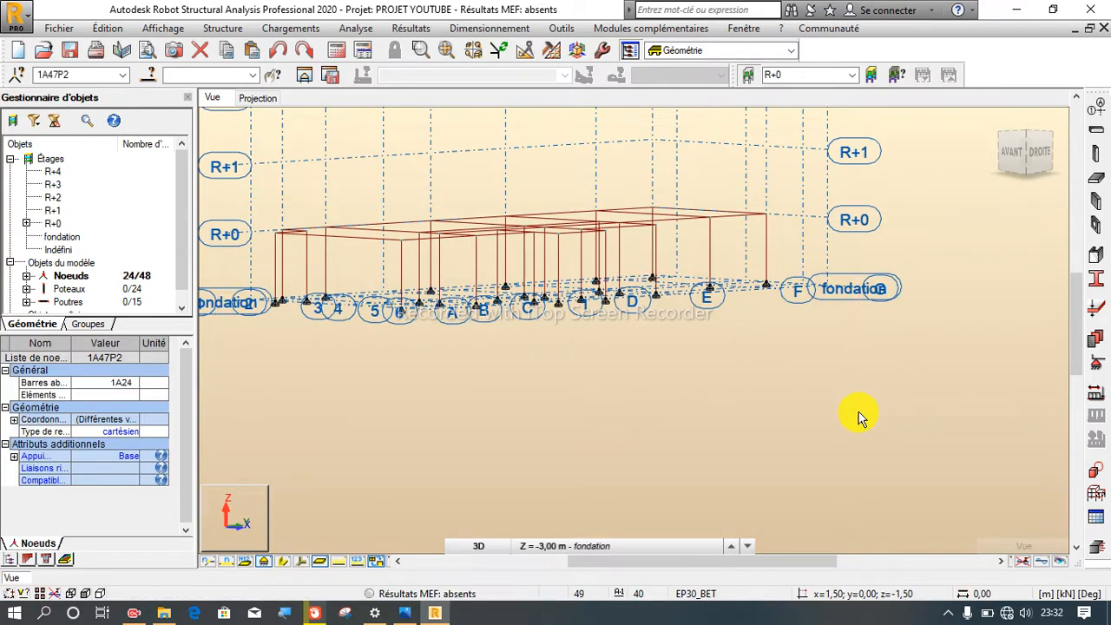
click(1098, 368)
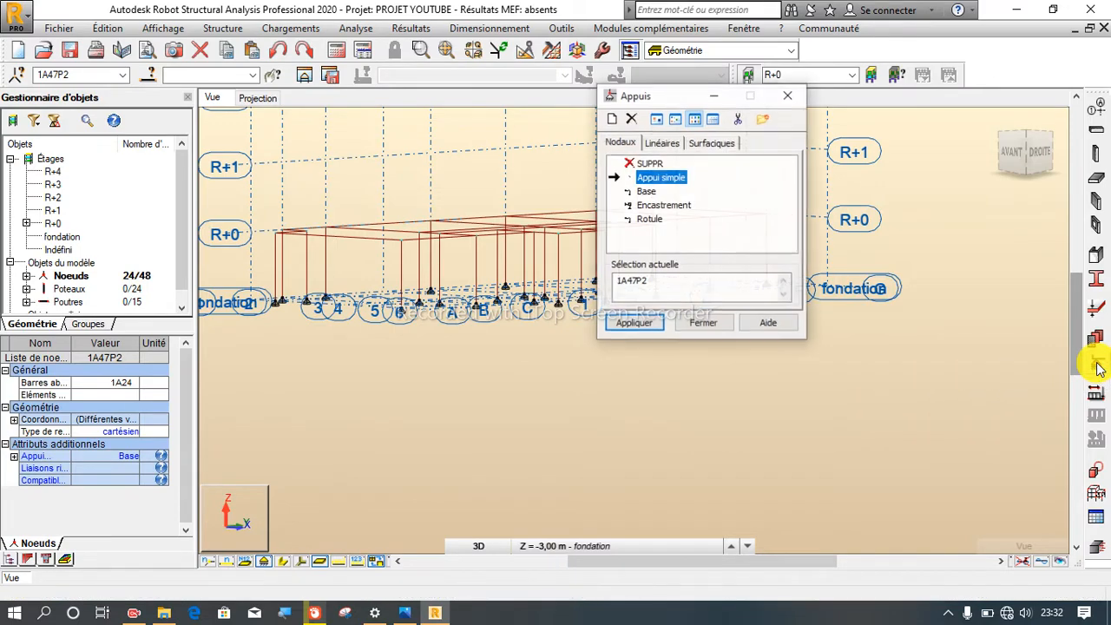
click(657, 206)
click(638, 323)
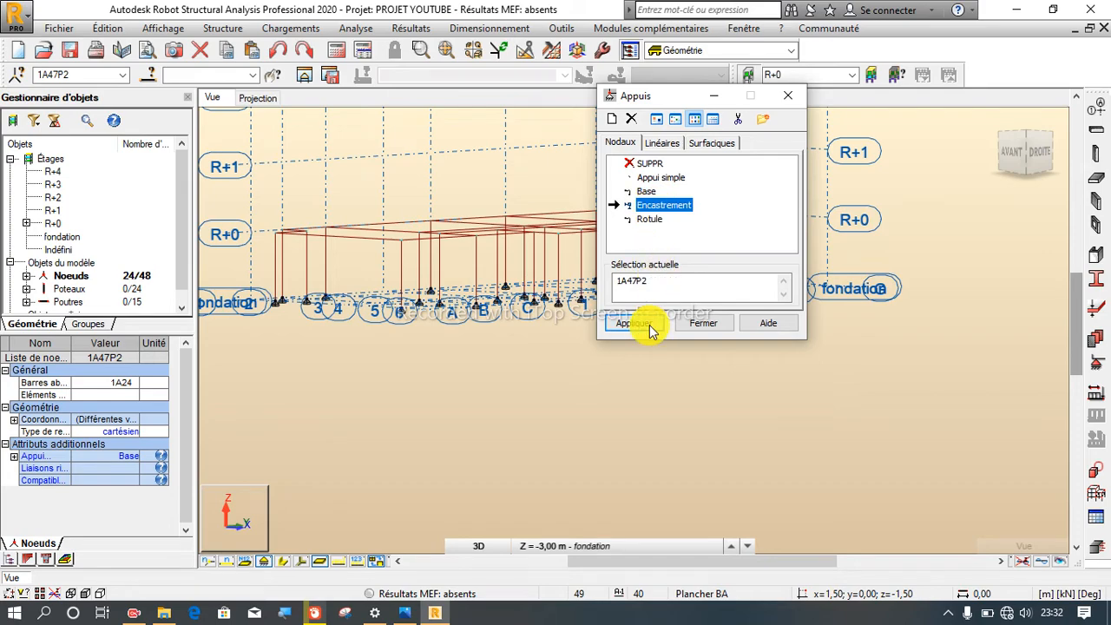
click(710, 327)
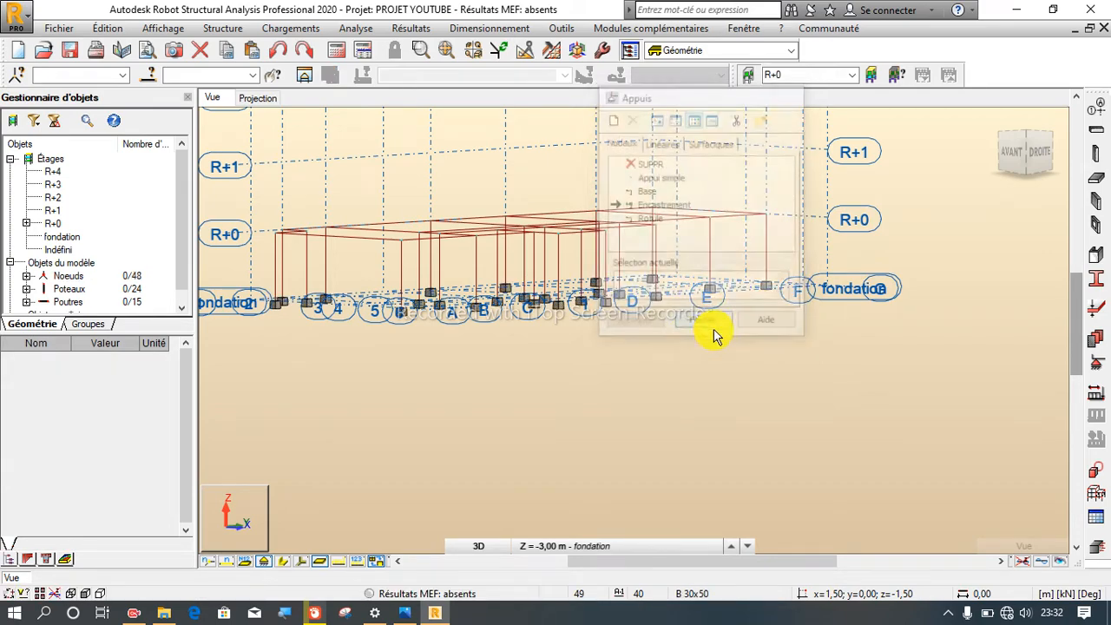
Step: Restore the isometric 3D view and inspect the fixed supports at the column bases
scroll(656, 356, down, 3)
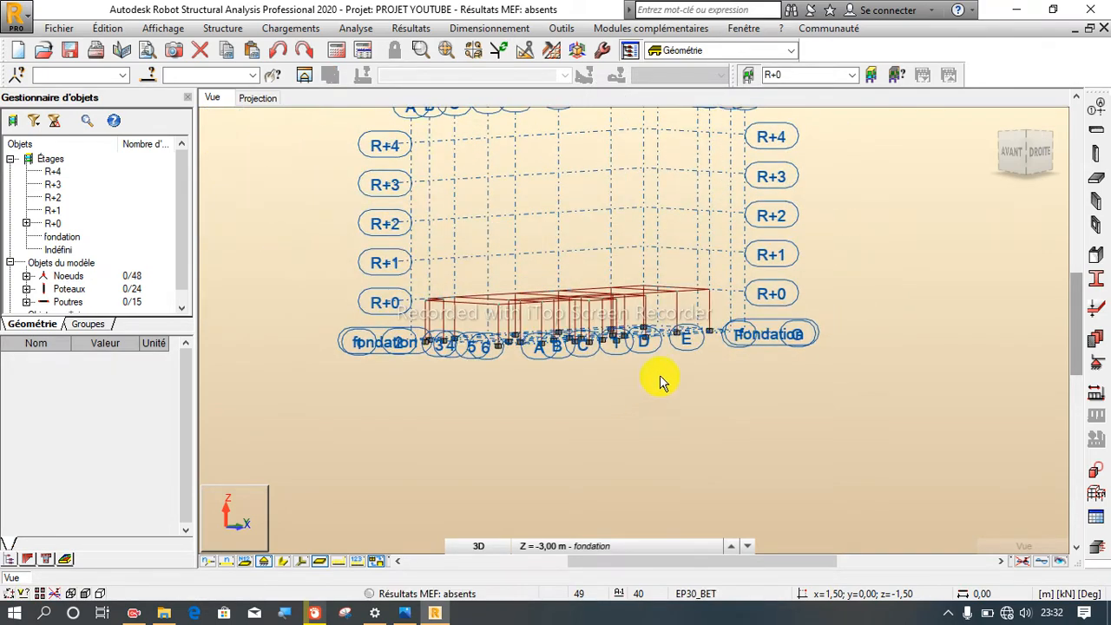
click(993, 126)
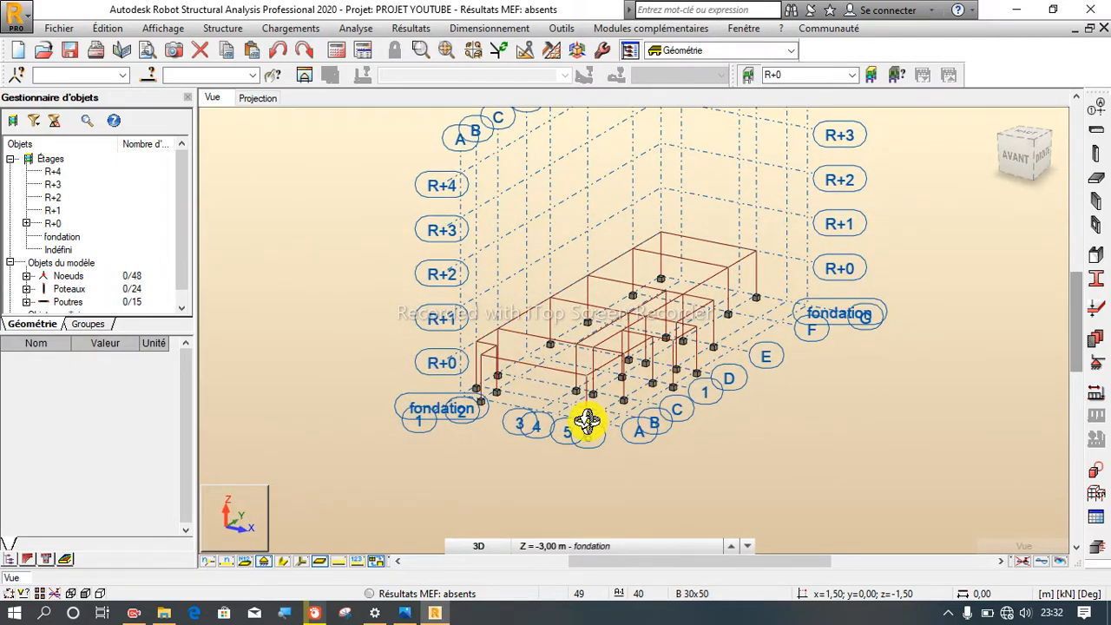
scroll(587, 421, up, 8)
scroll(587, 421, down, 9)
scroll(586, 422, down, 2)
scroll(597, 408, up, 5)
scroll(520, 372, down, 3)
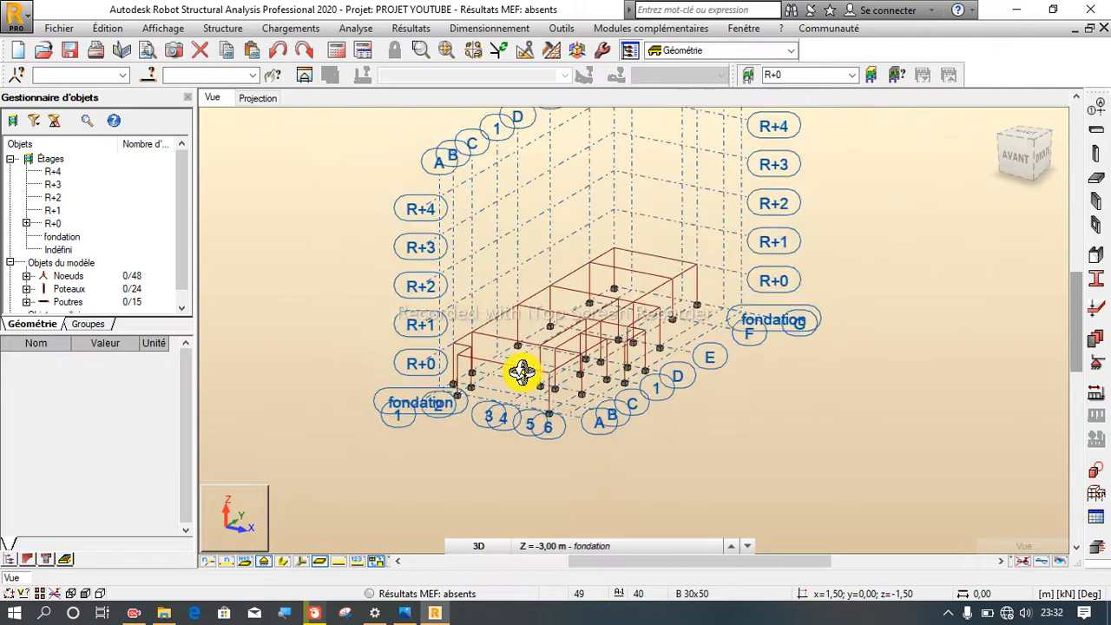
scroll(521, 372, down, 1)
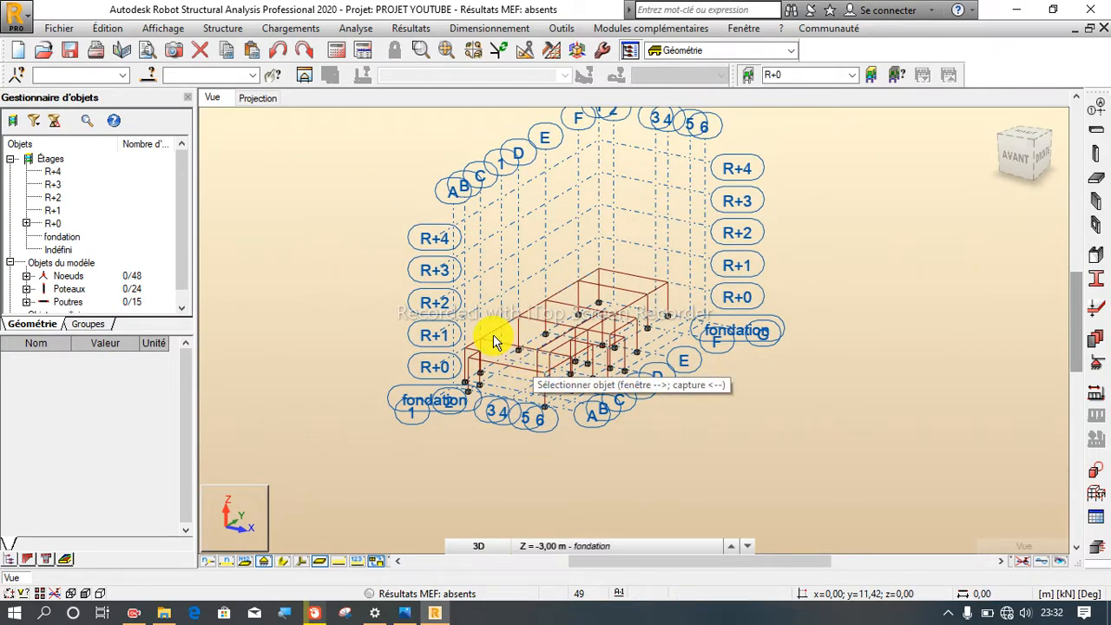
Step: Examine the long R+0 beam along axis 1 and where it meets the columns and transverse beams
scroll(492, 341, up, 5)
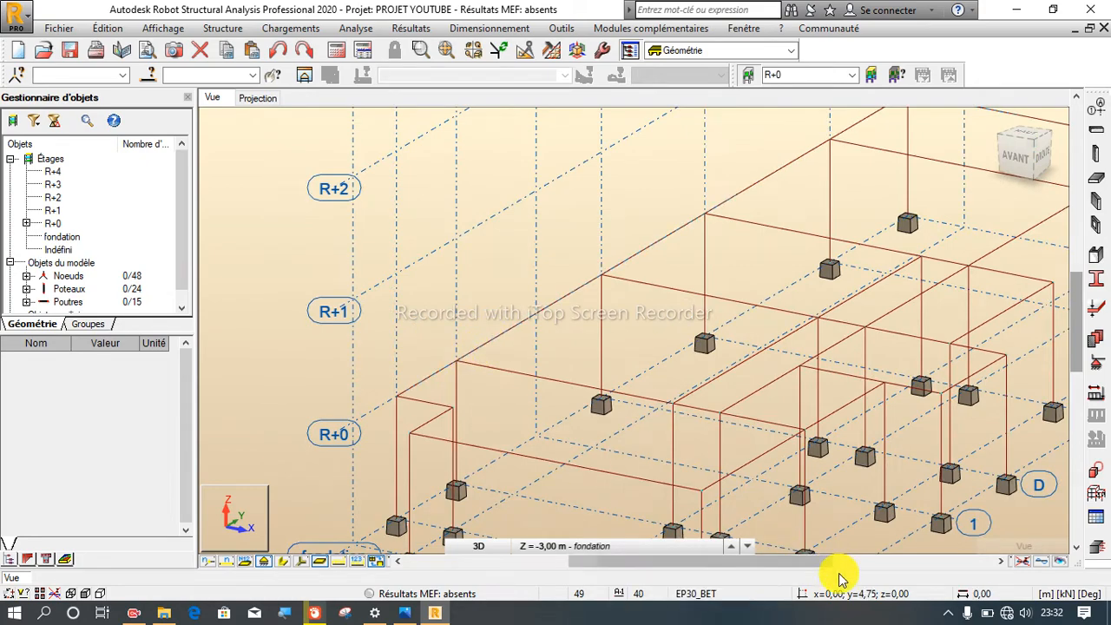
scroll(894, 581, down, 3)
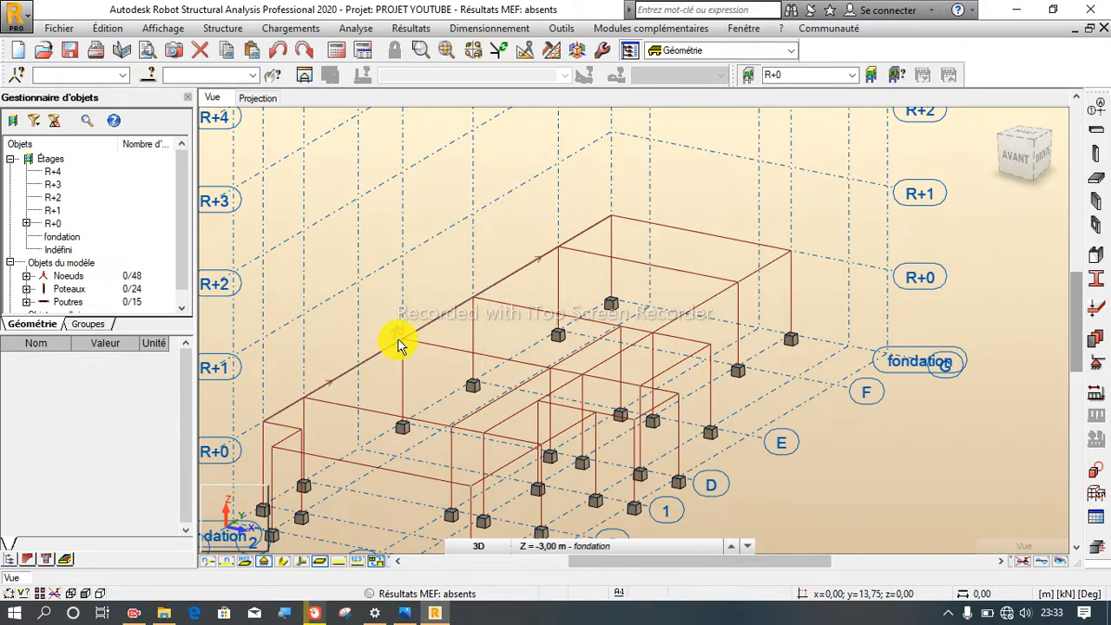
scroll(399, 345, down, 2)
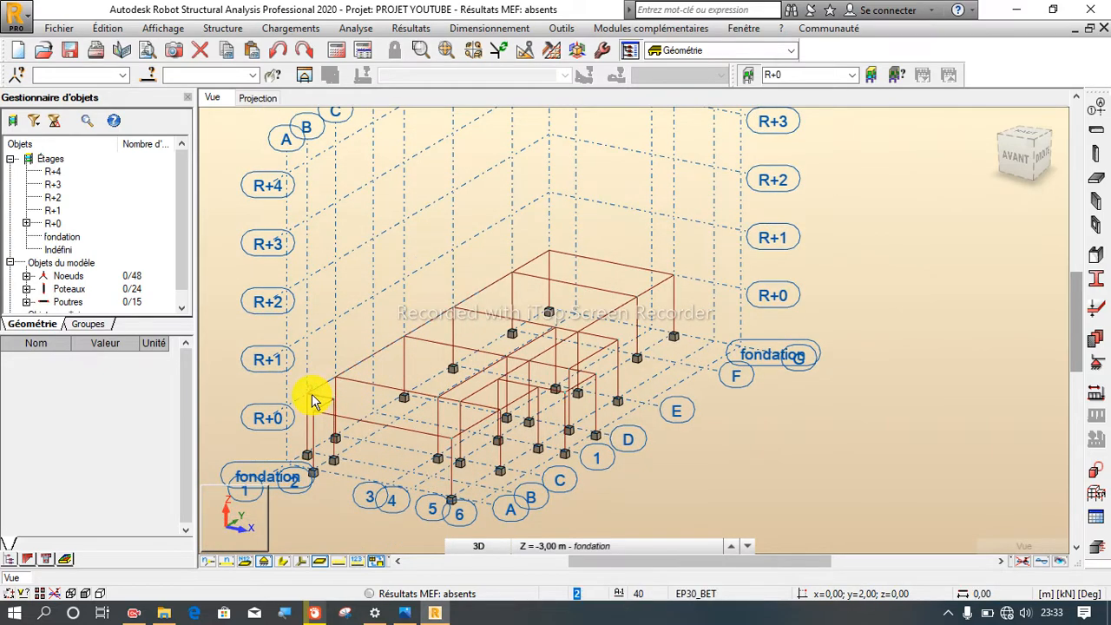
scroll(312, 398, up, 3)
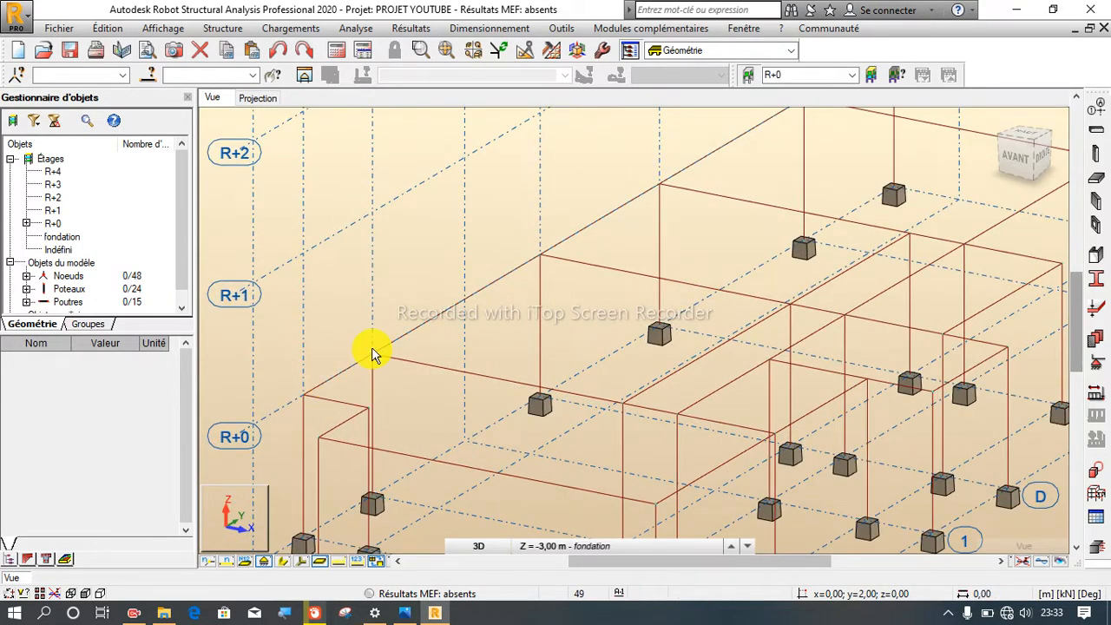
scroll(412, 351, down, 1)
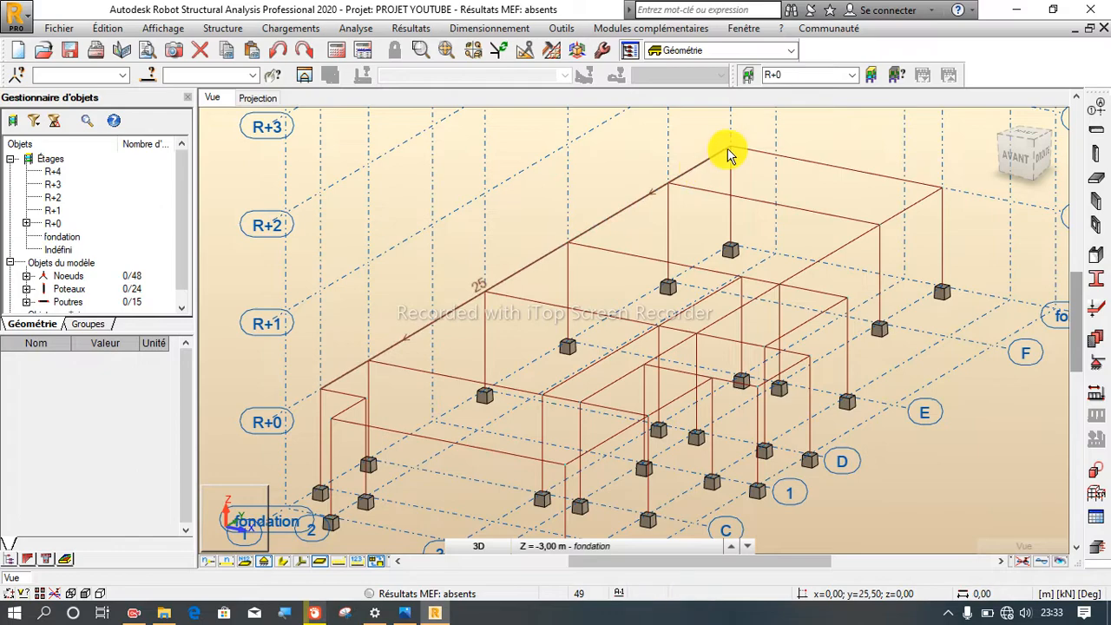
scroll(447, 397, down, 2)
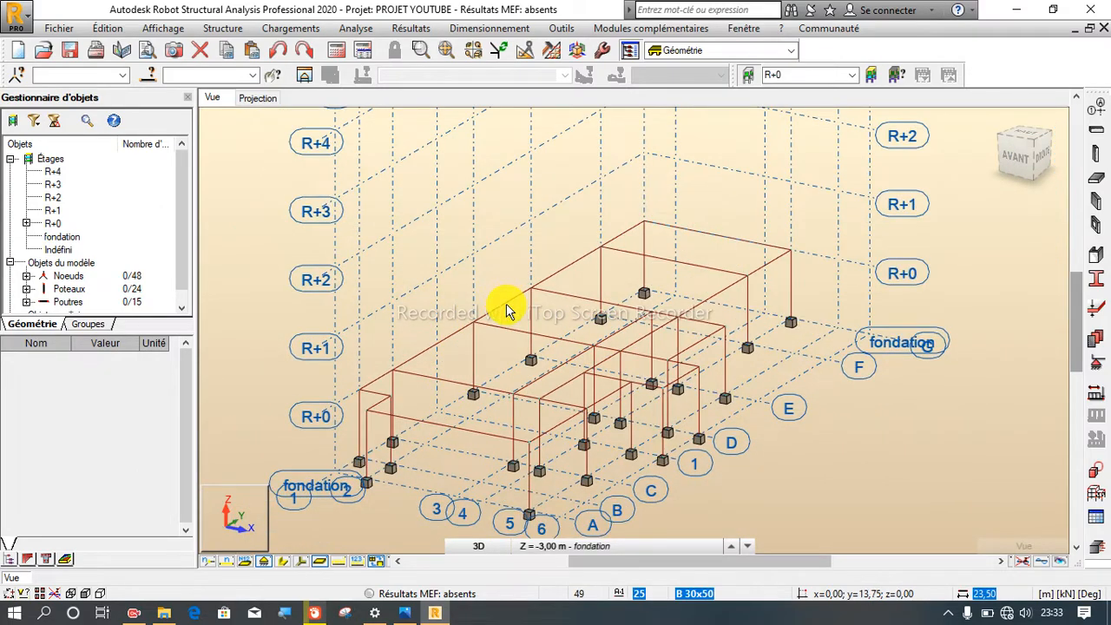
scroll(508, 304, up, 3)
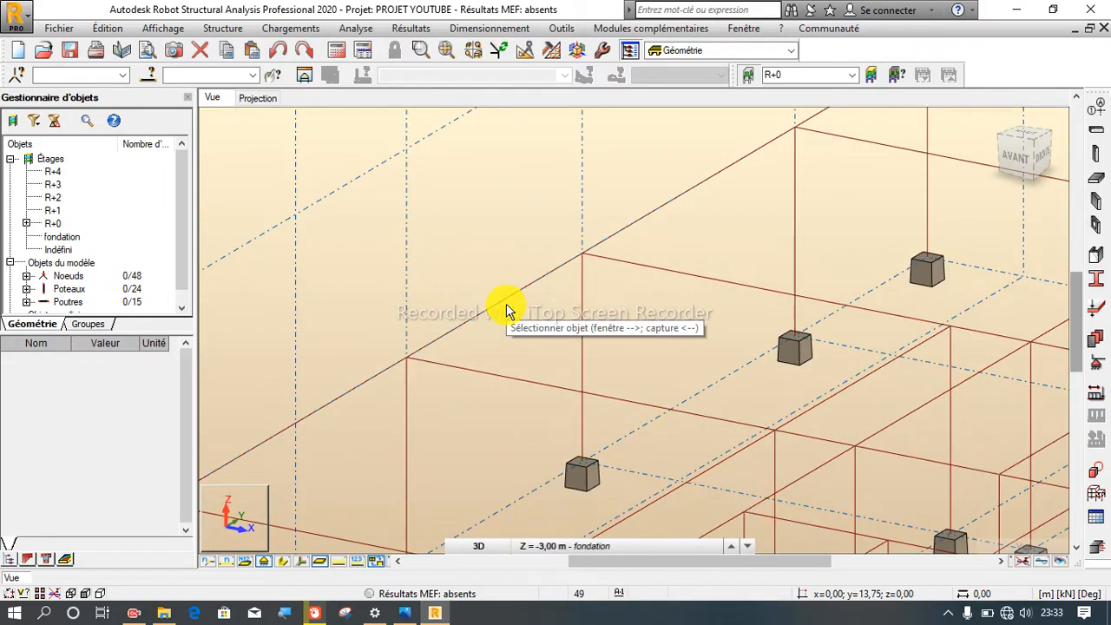
scroll(506, 310, down, 3)
scroll(512, 314, down, 2)
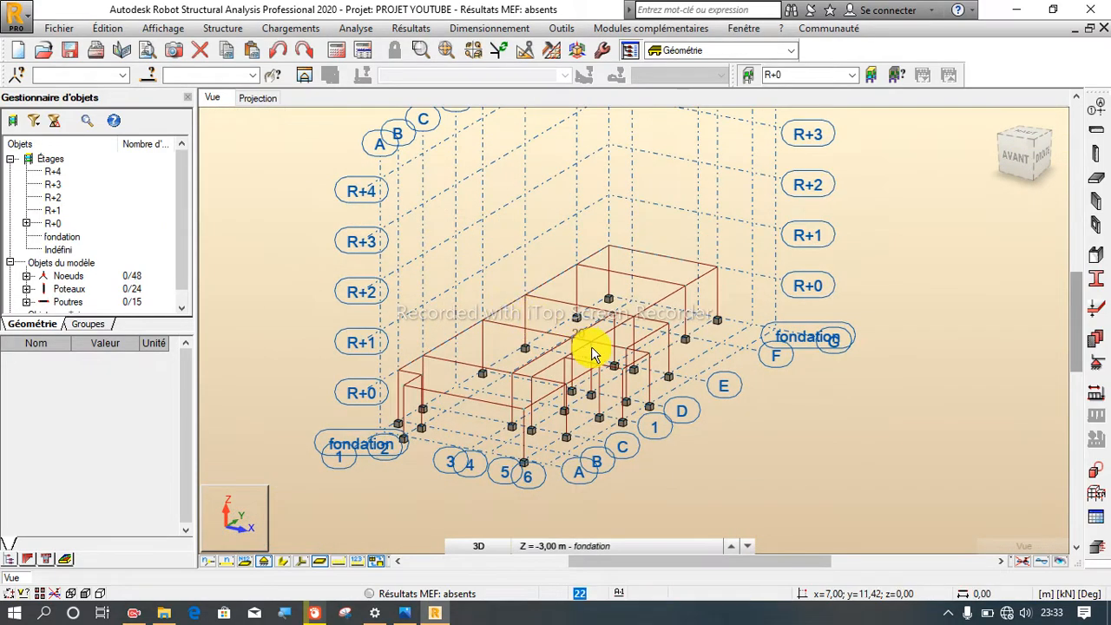
scroll(502, 347, down, 3)
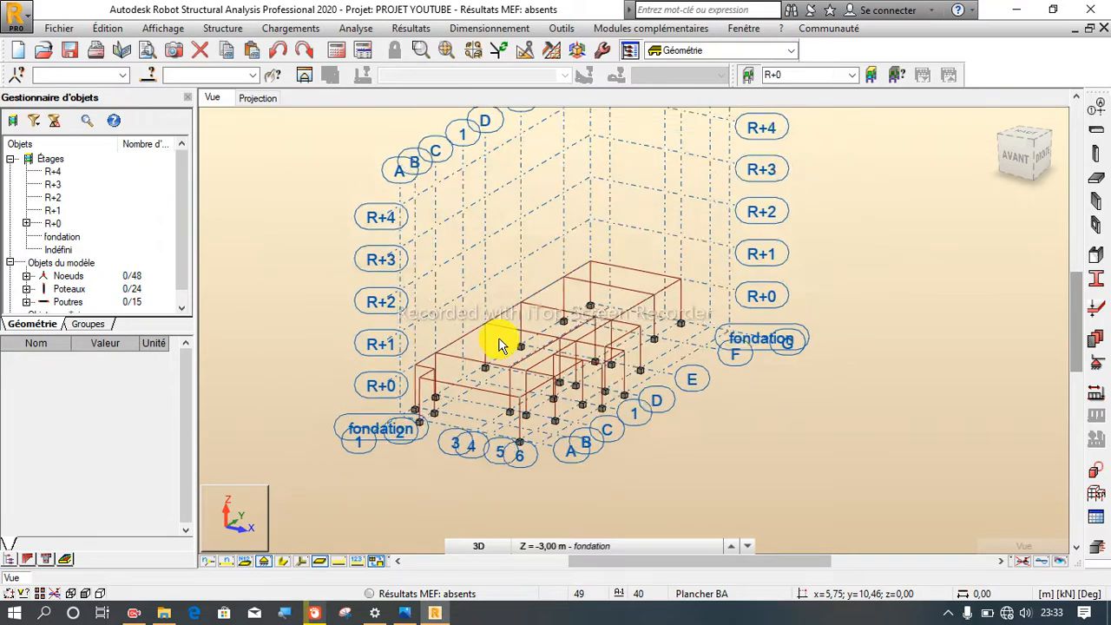
scroll(461, 375, up, 3)
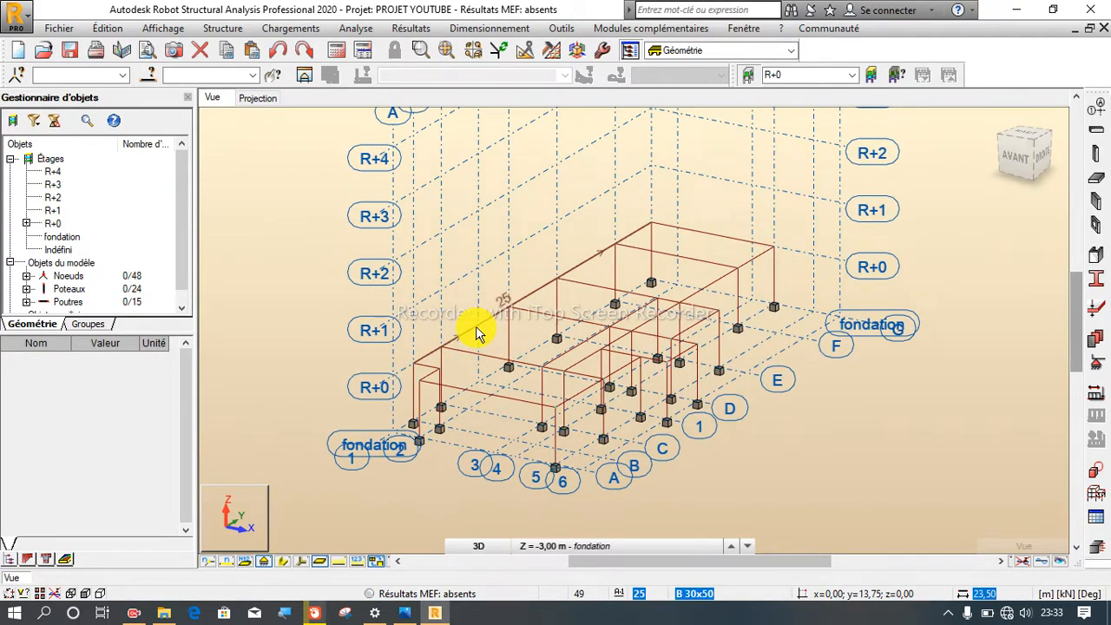
Step: Split all columns and beams of the structure at their mutual crossings with the element intersection command, and clear the selection
key(ctrl+a)
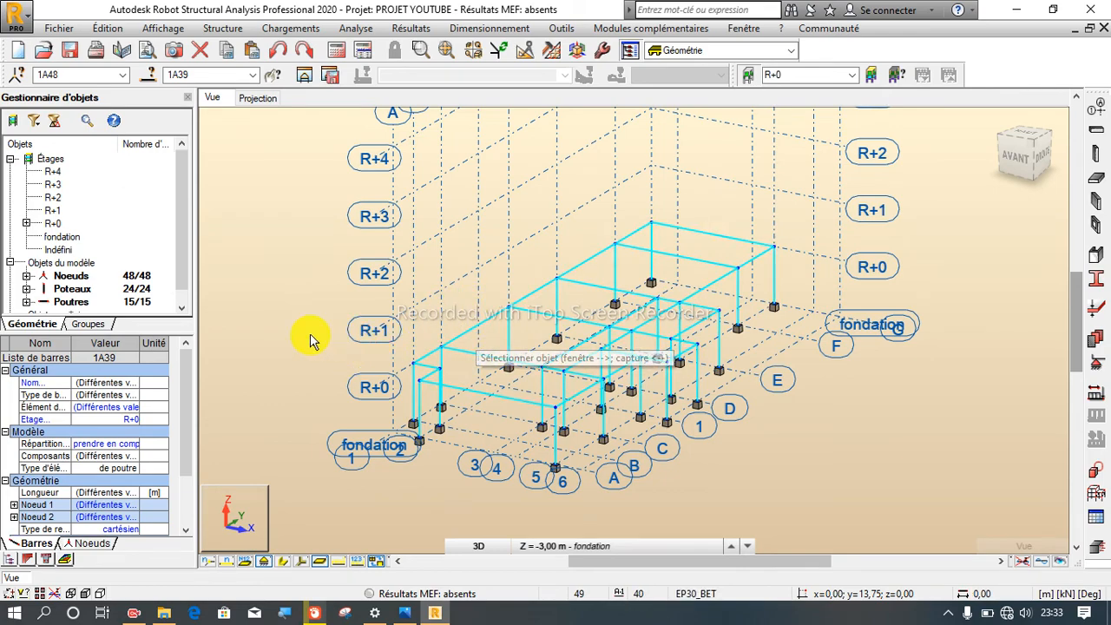
click(529, 54)
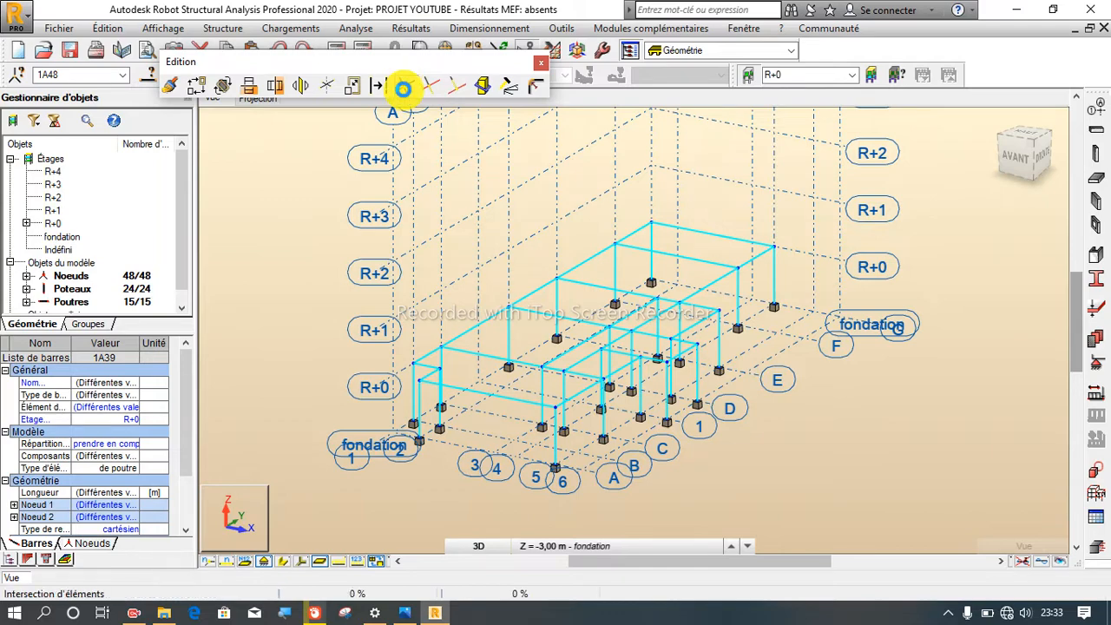
click(402, 87)
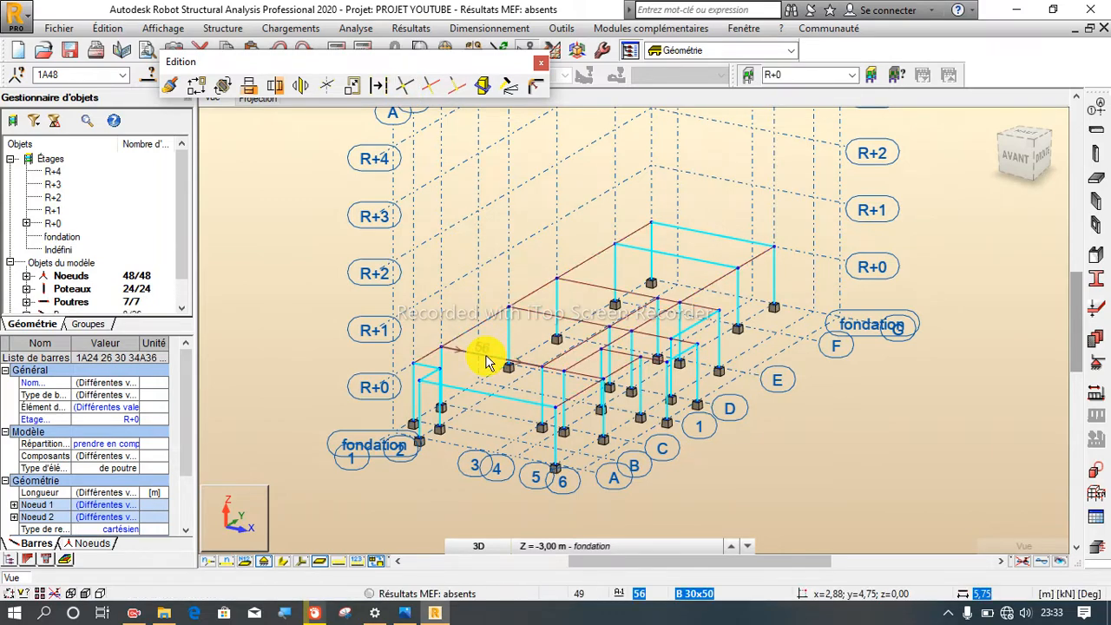
click(325, 269)
Step: Check the division of the axis 1 beam by selecting its segment between axes E and F, and deselect it
scroll(490, 301, up, 3)
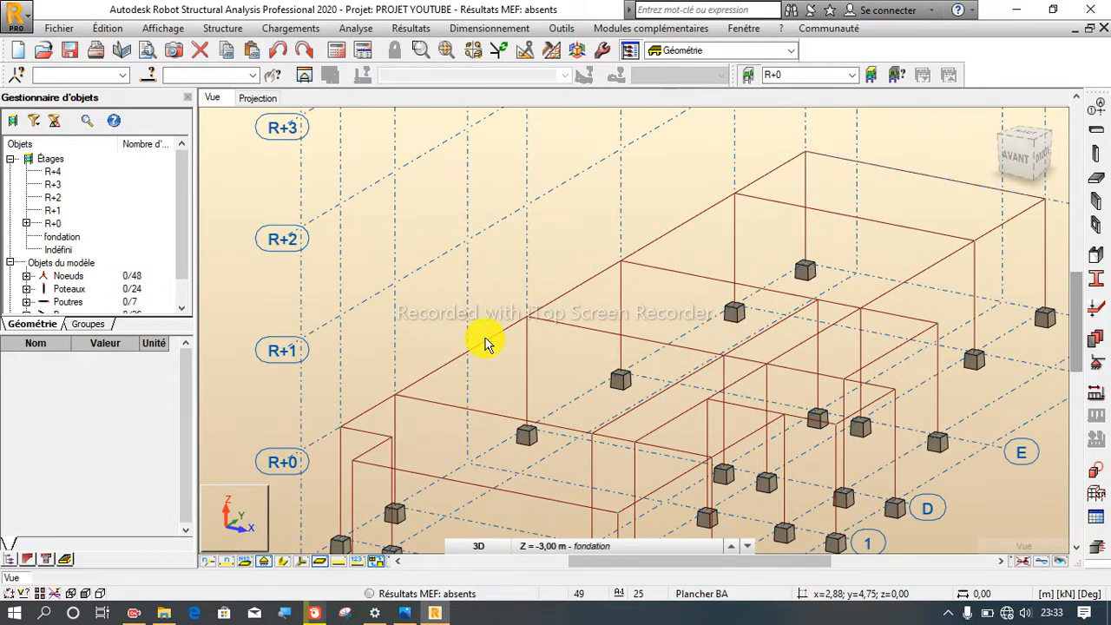
scroll(503, 330, down, 2)
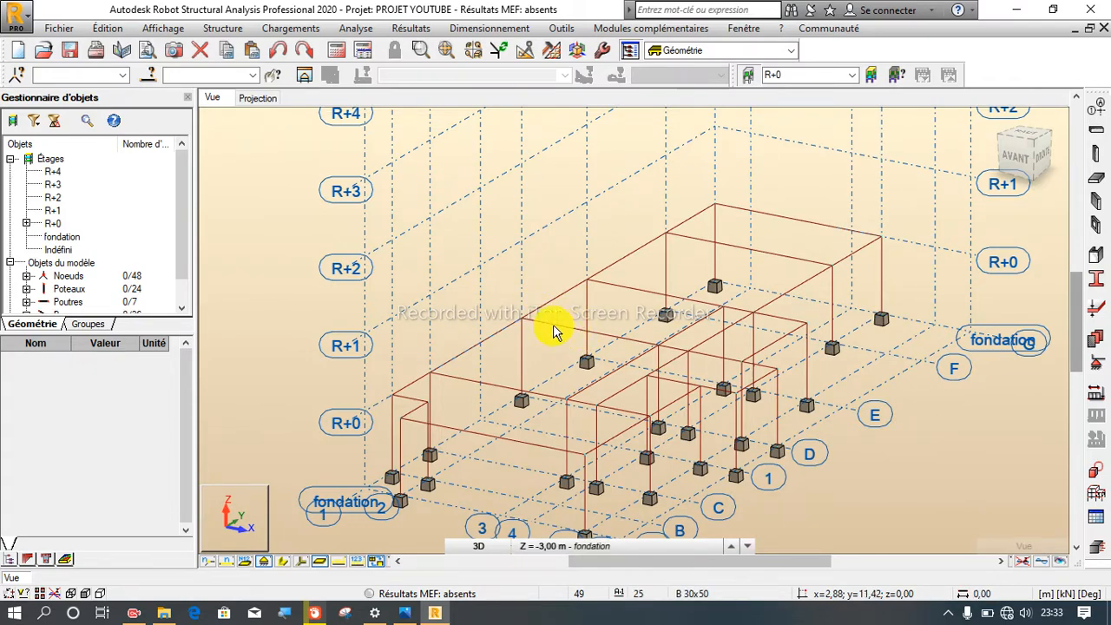
scroll(633, 252, down, 1)
scroll(663, 226, up, 3)
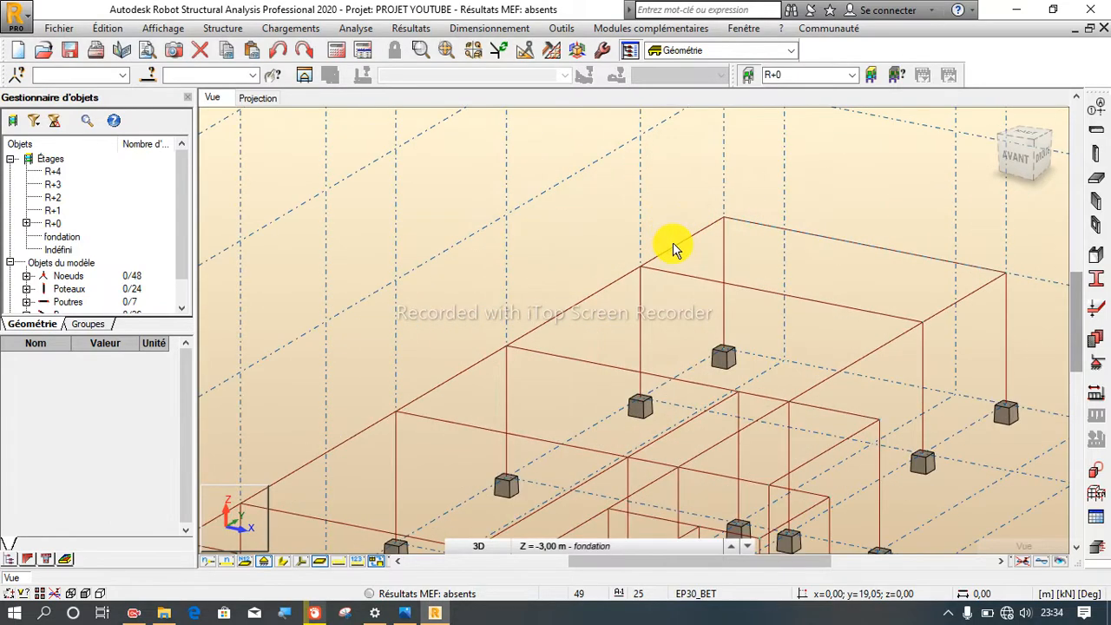
click(558, 312)
scroll(546, 249, down, 2)
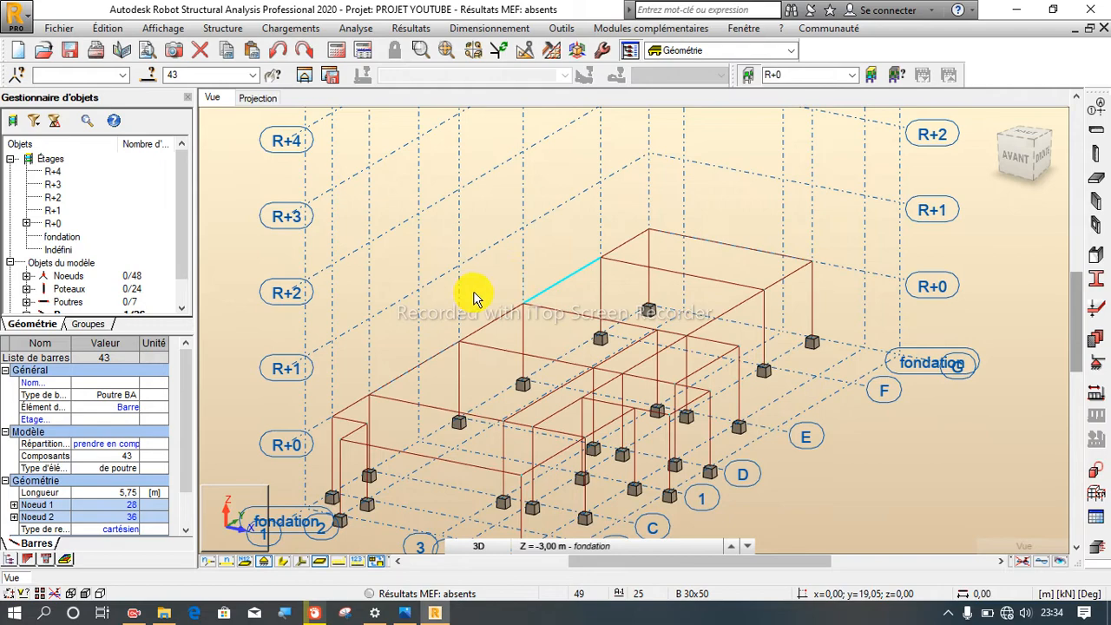
click(528, 281)
scroll(534, 285, down, 3)
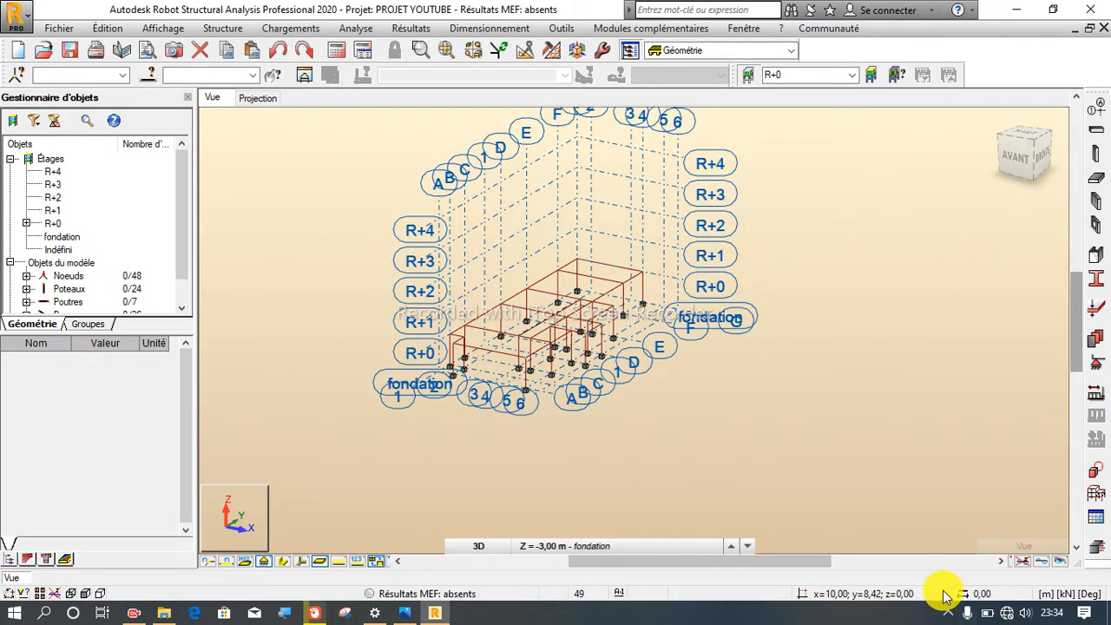
Step: Select all nodes, columns and beams of the structure
scroll(920, 589, up, 2)
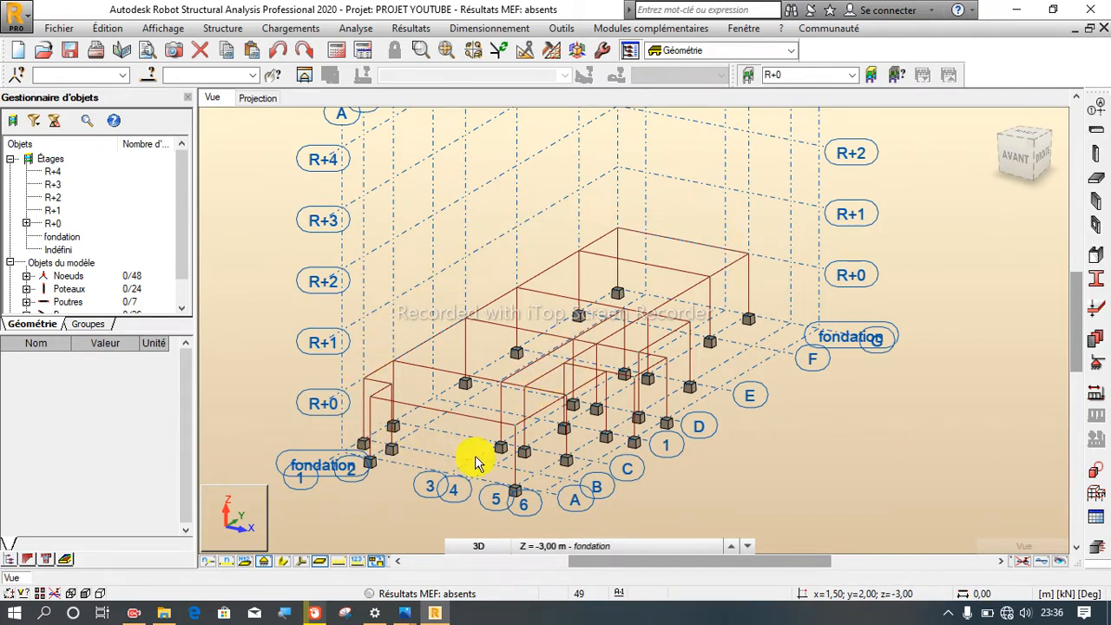
click(388, 436)
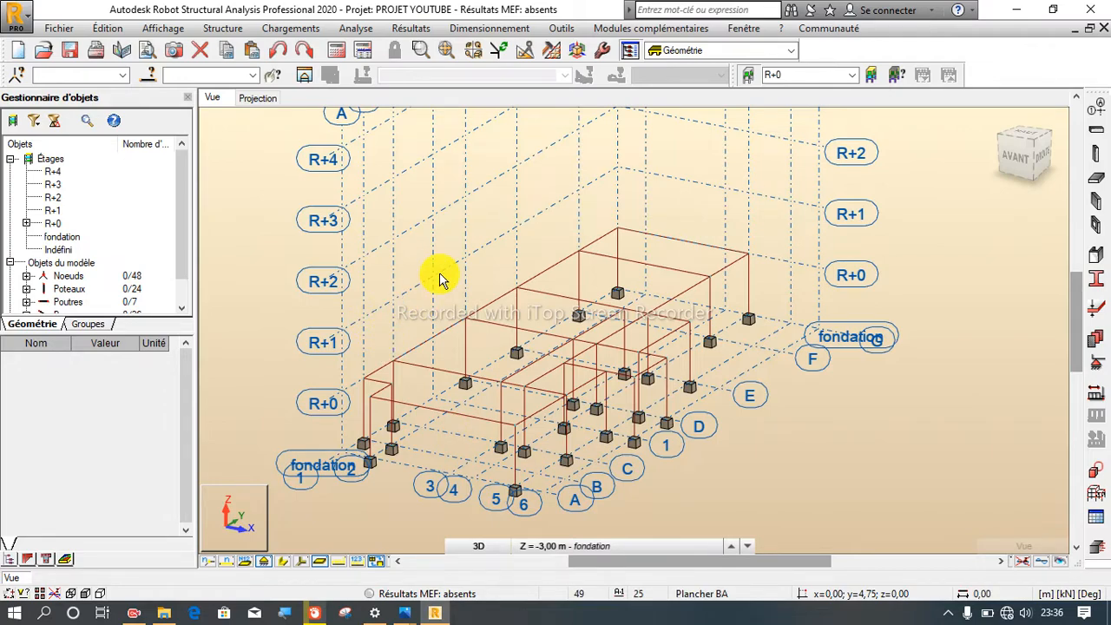
scroll(438, 278, down, 2)
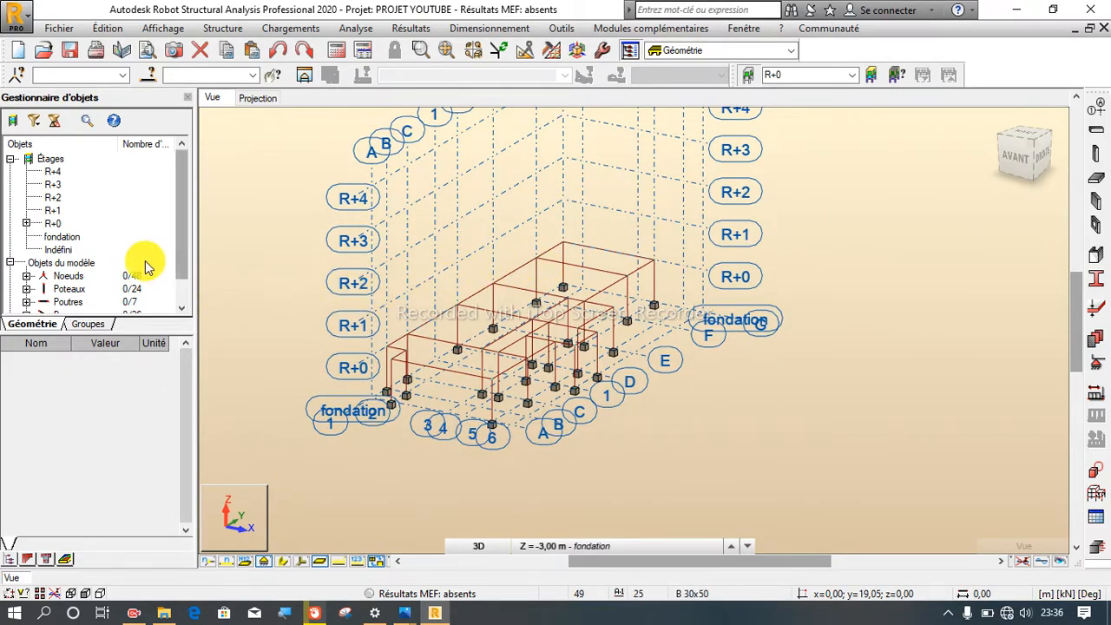
click(65, 238)
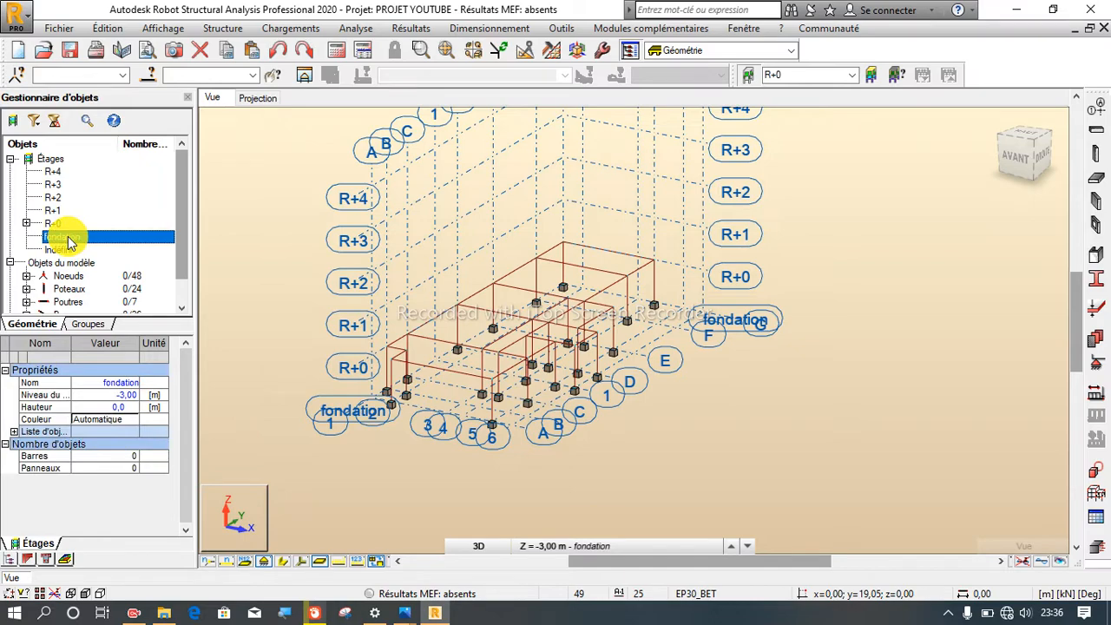
right_click(67, 242)
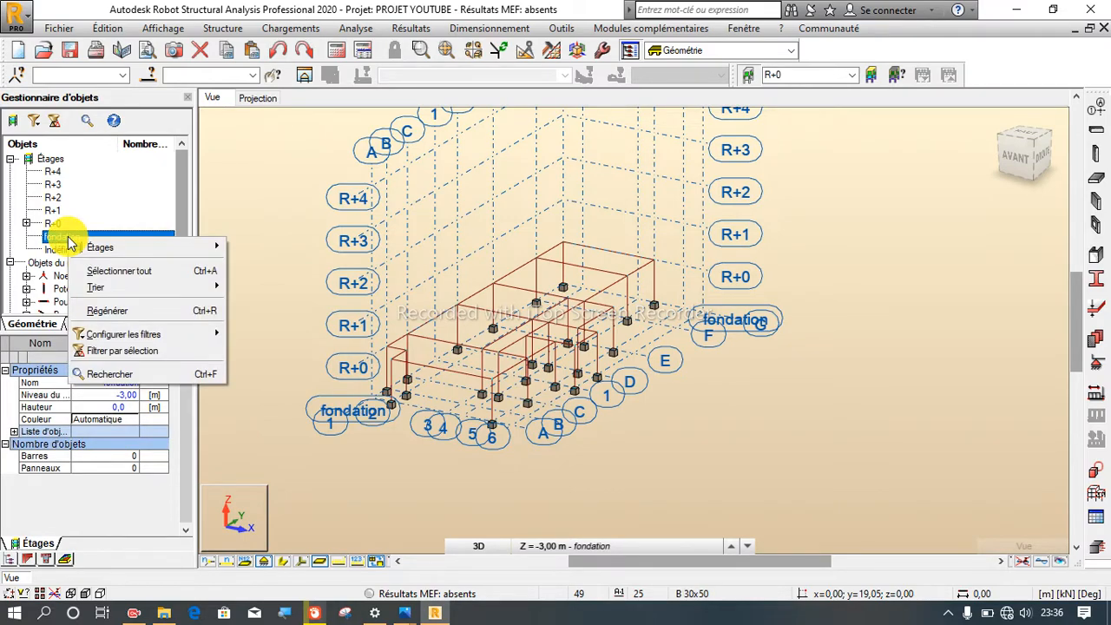
mouse_move(139, 249)
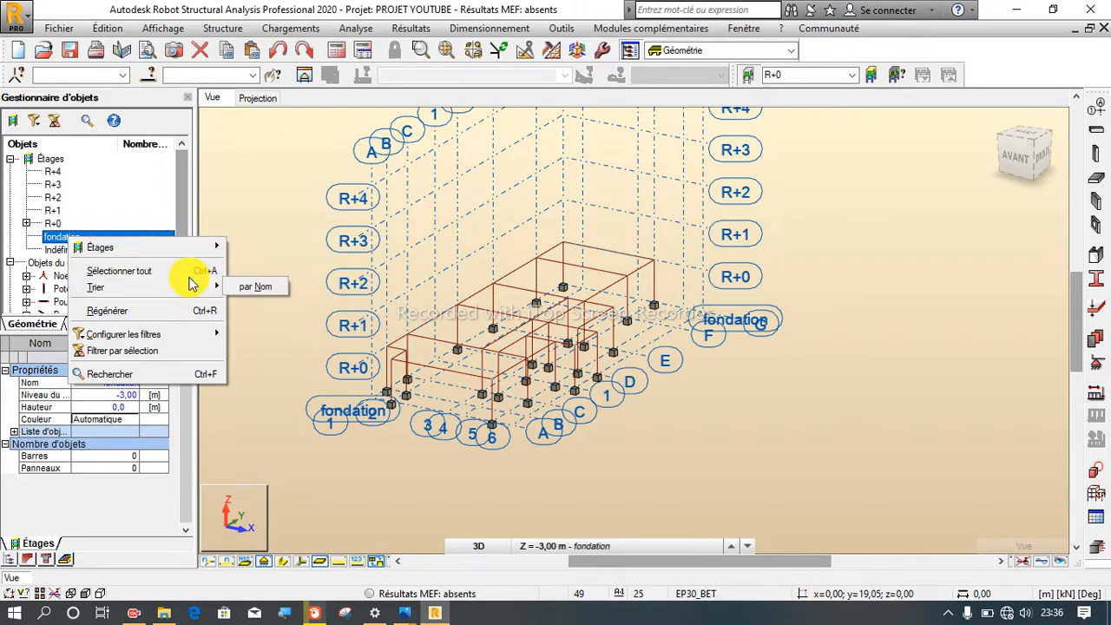
click(184, 273)
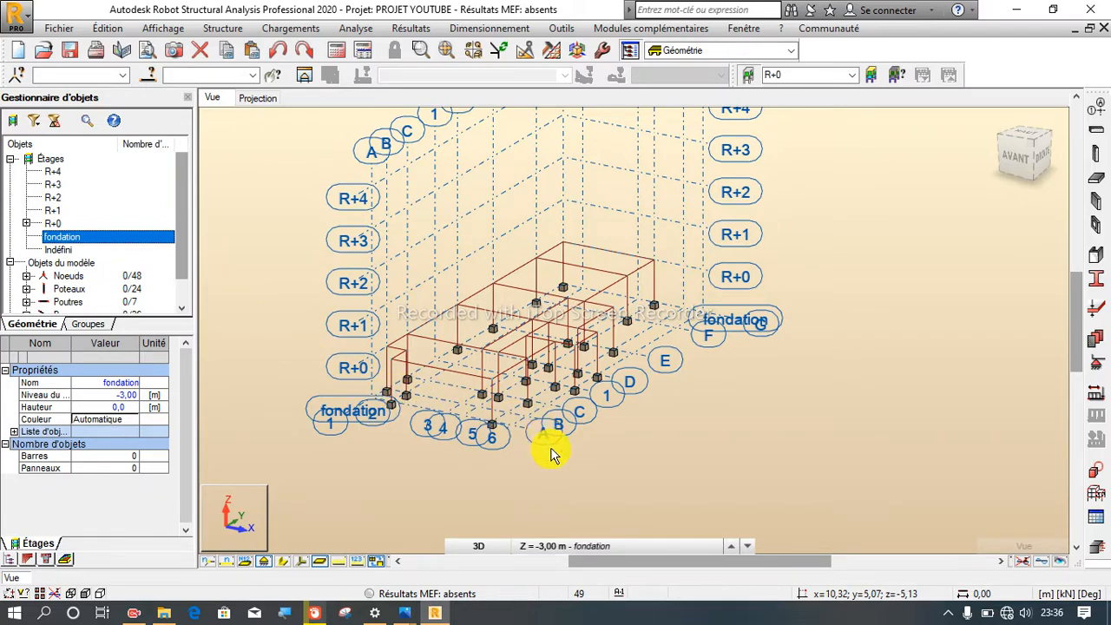
key(ctrl+a)
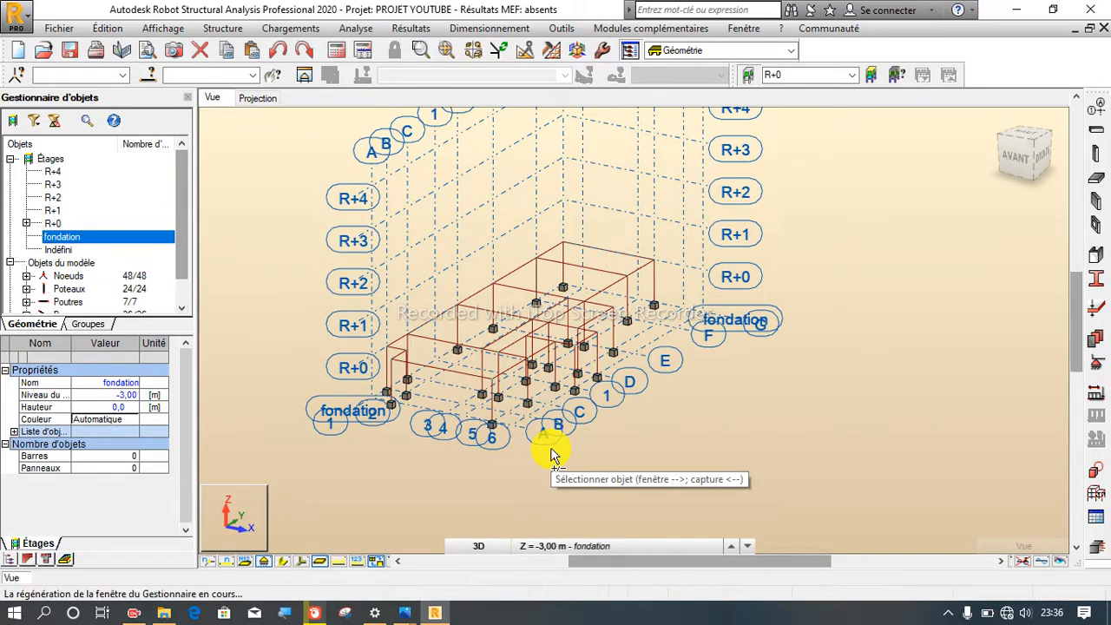
Step: Copy storey R+0 with its selected elements above itself, with a height of 3.00 m and one repetition
click(50, 225)
right_click(52, 227)
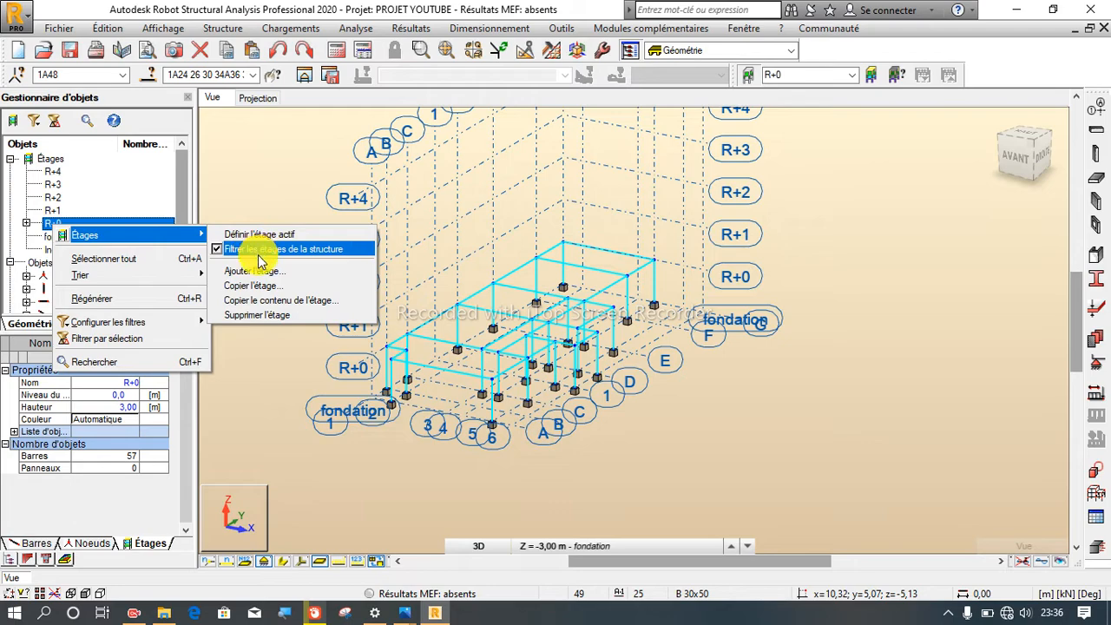
click(265, 291)
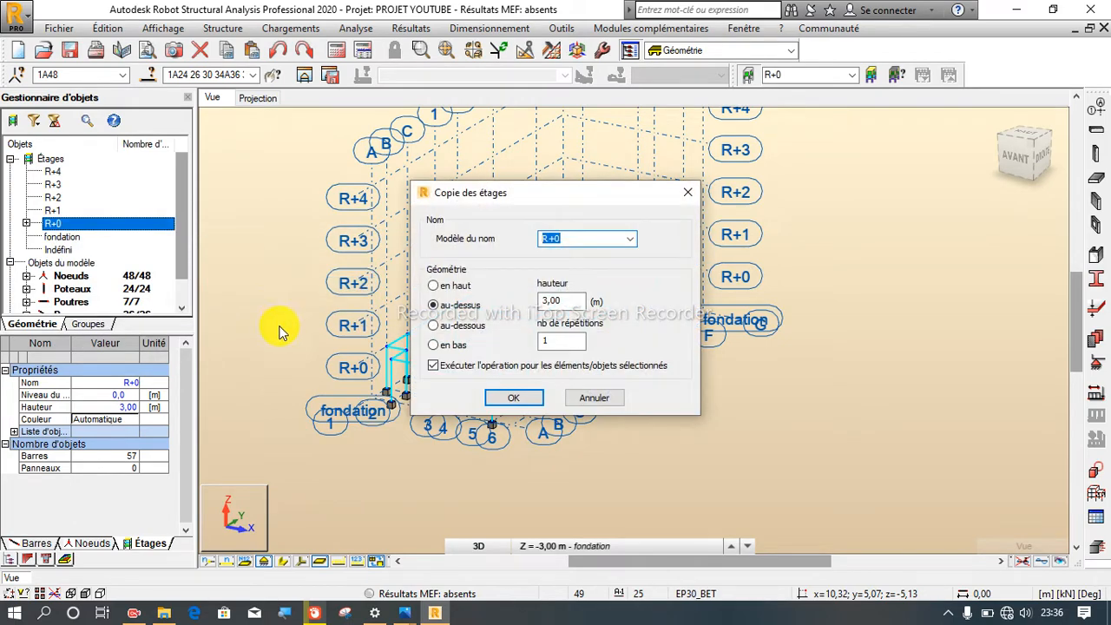
click(445, 309)
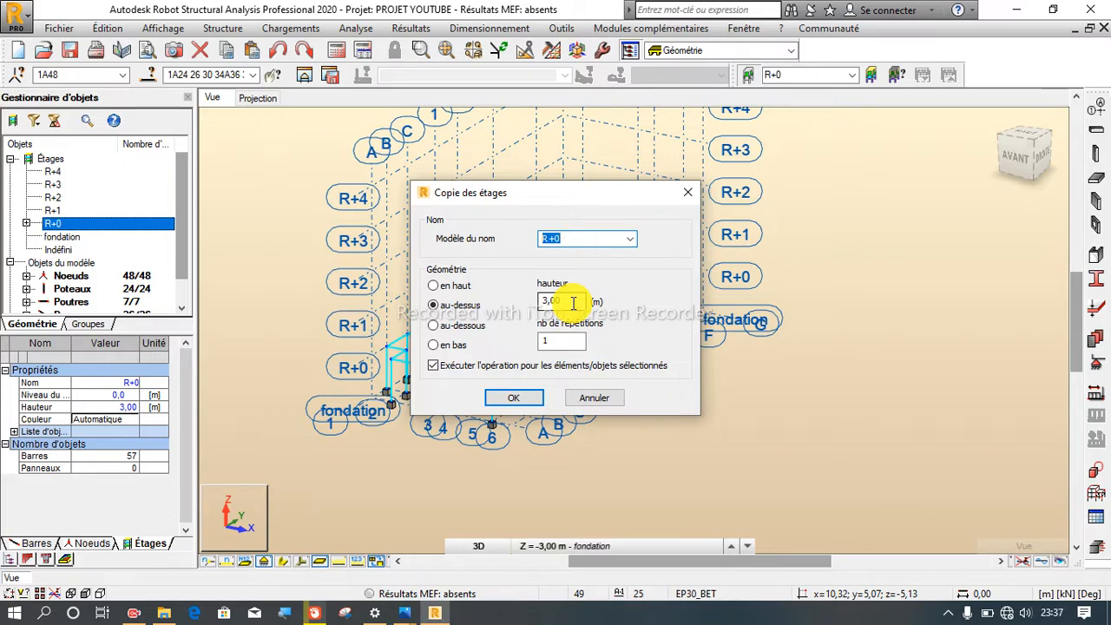
click(560, 339)
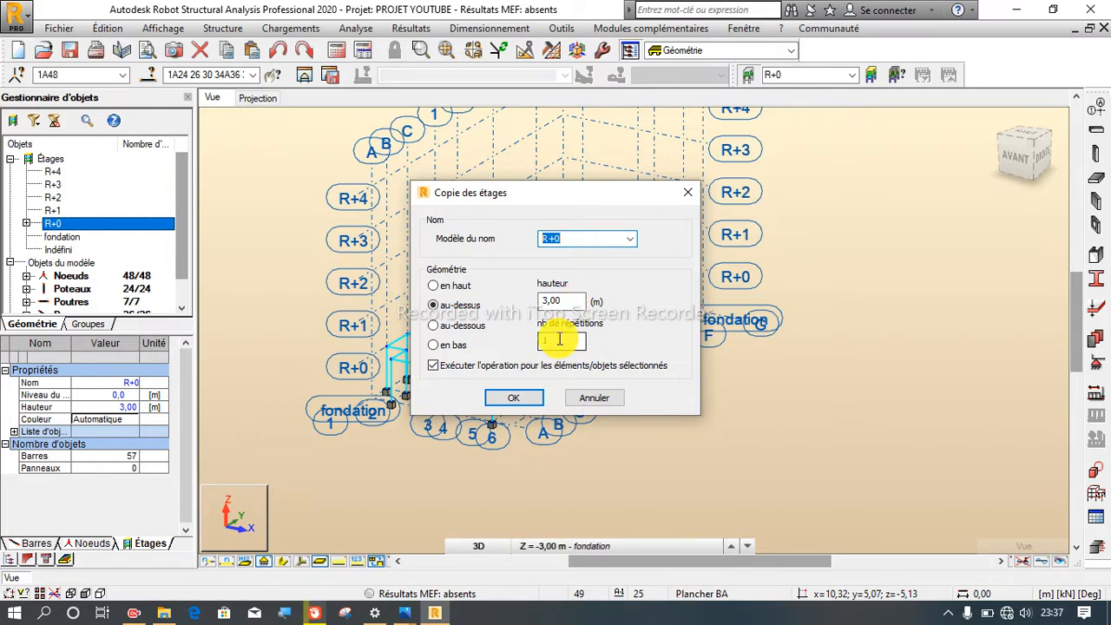
click(512, 398)
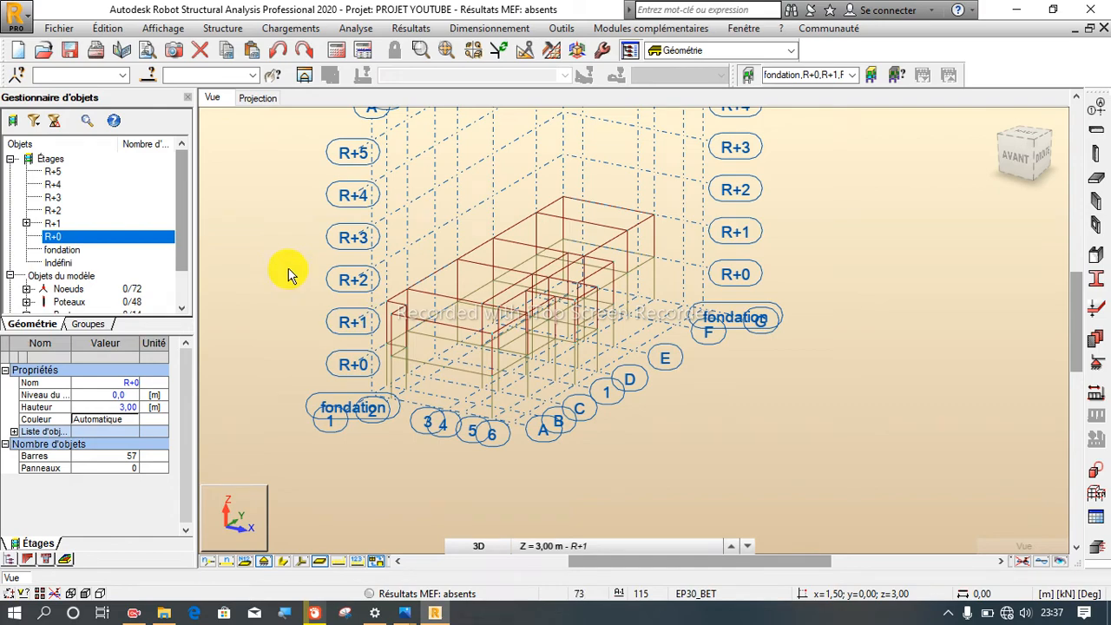
Step: Turn off the storey filter to display all storeys equally, and inspect the copied frame on its supports
scroll(508, 394, up, 2)
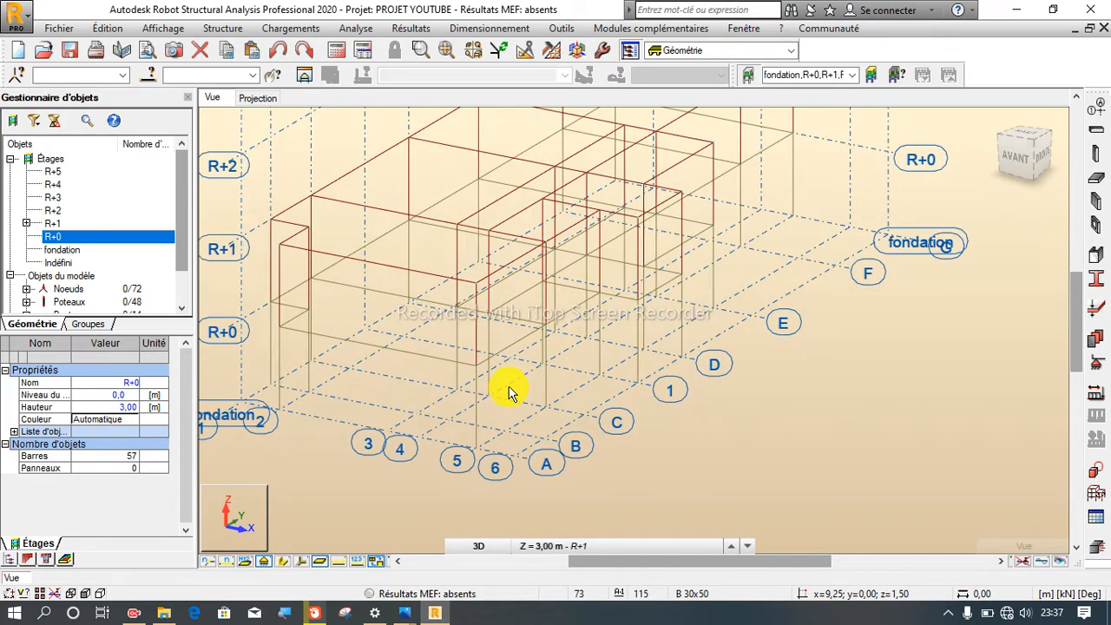
scroll(476, 385, down, 3)
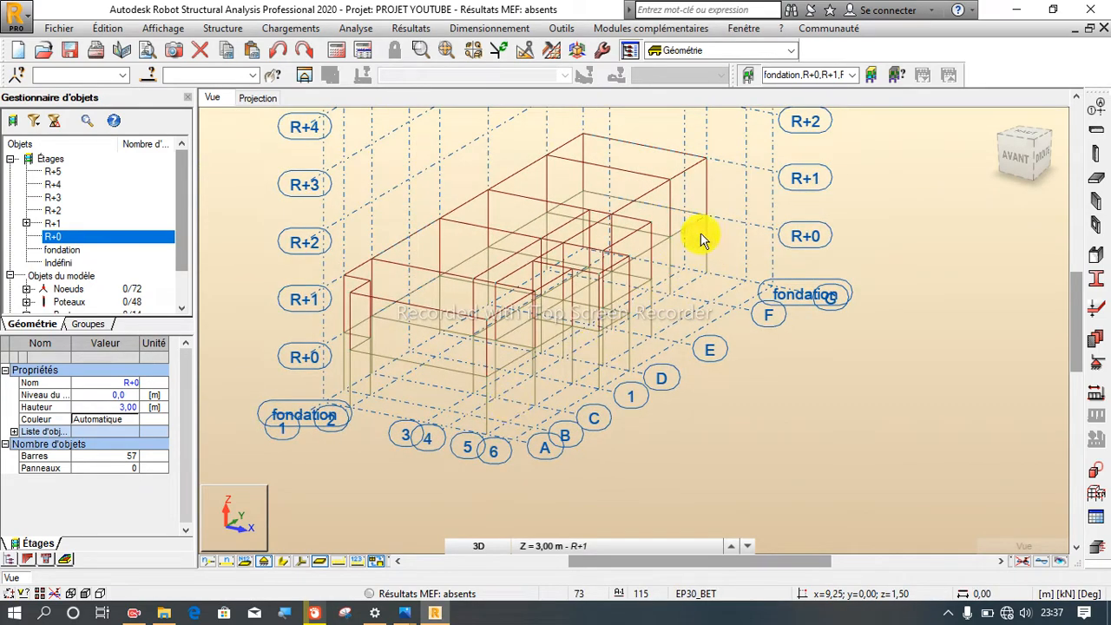
click(752, 76)
scroll(588, 441, up, 5)
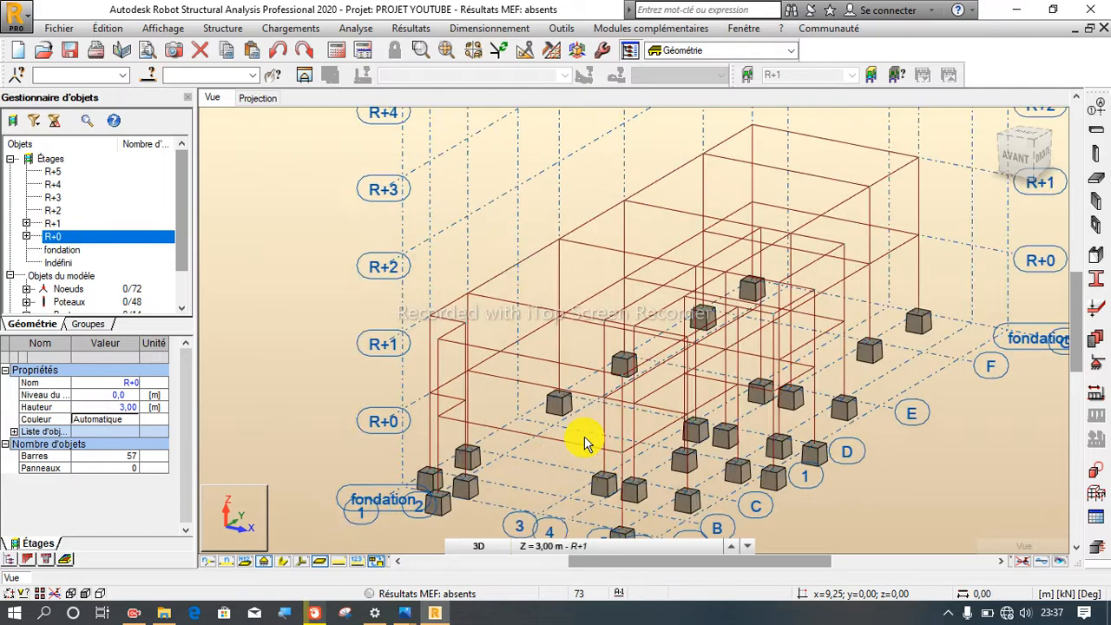
scroll(297, 347, down, 3)
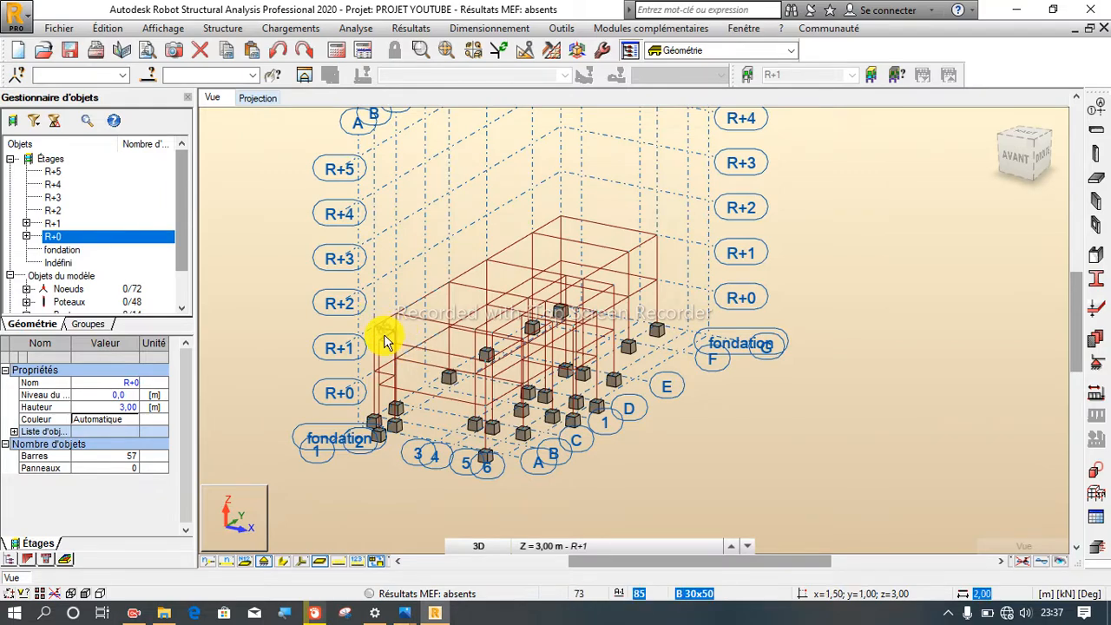
Step: Switch to the plan projection of level R+1 at Z = 3.00 m
click(259, 98)
click(590, 546)
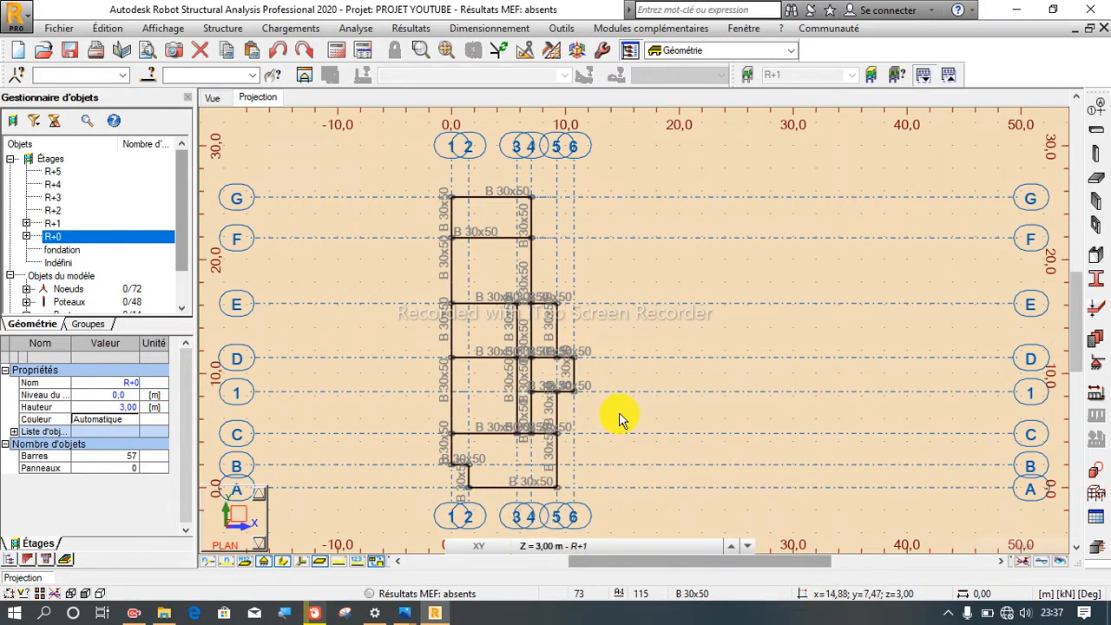
click(590, 546)
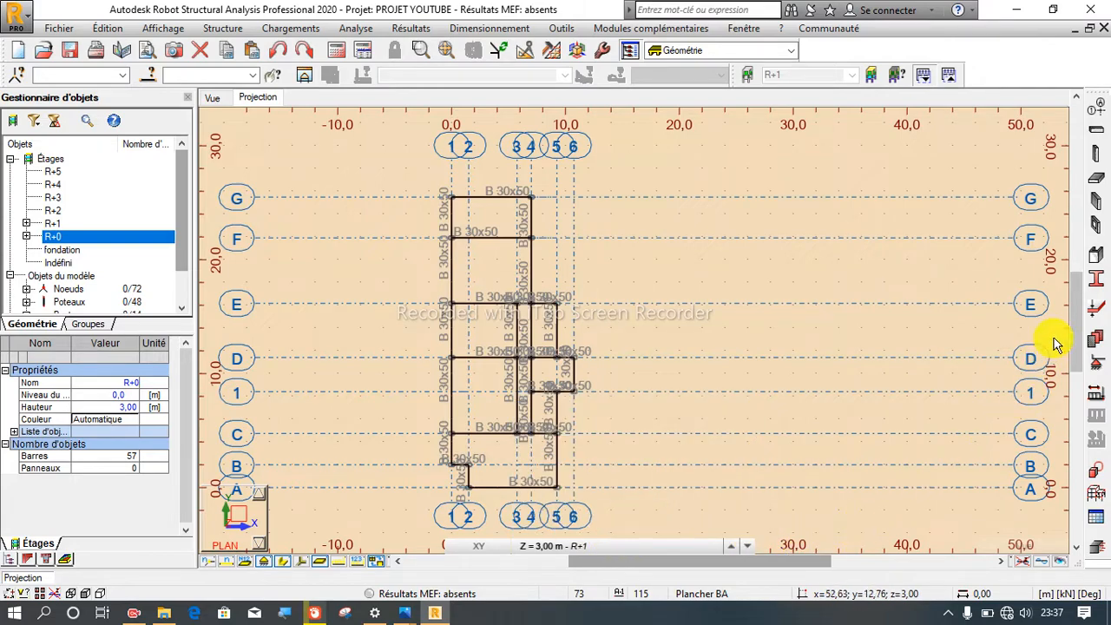
Step: Create a new uniform panel thickness definition named Dalle de 20 with a thickness of 20 cm
click(1097, 309)
click(644, 160)
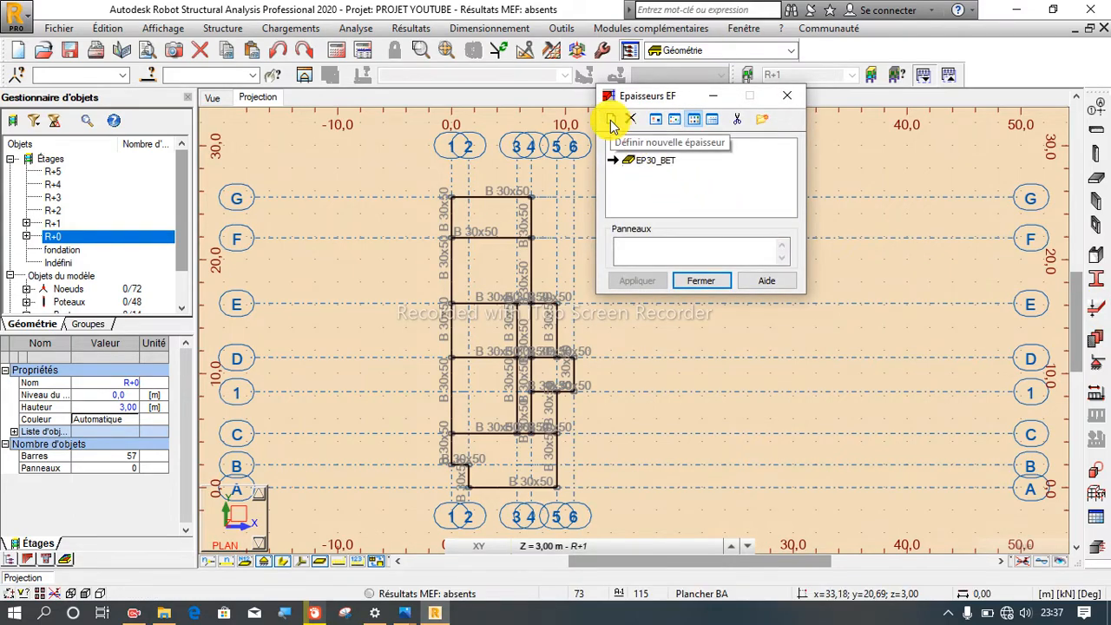
click(611, 122)
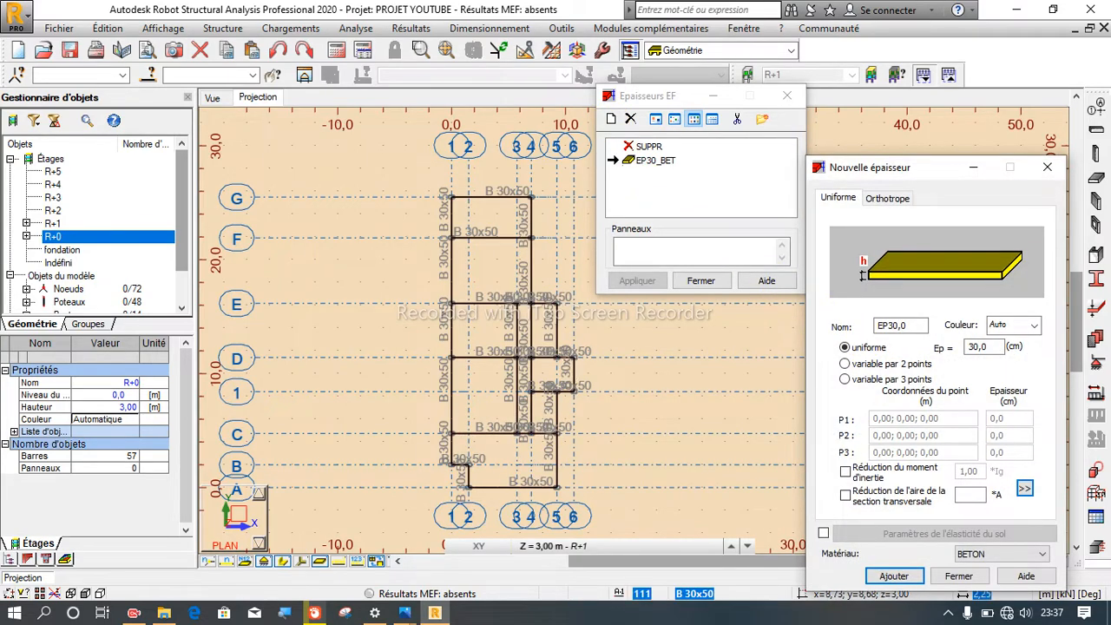
scroll(509, 399, up, 1)
scroll(510, 404, up, 1)
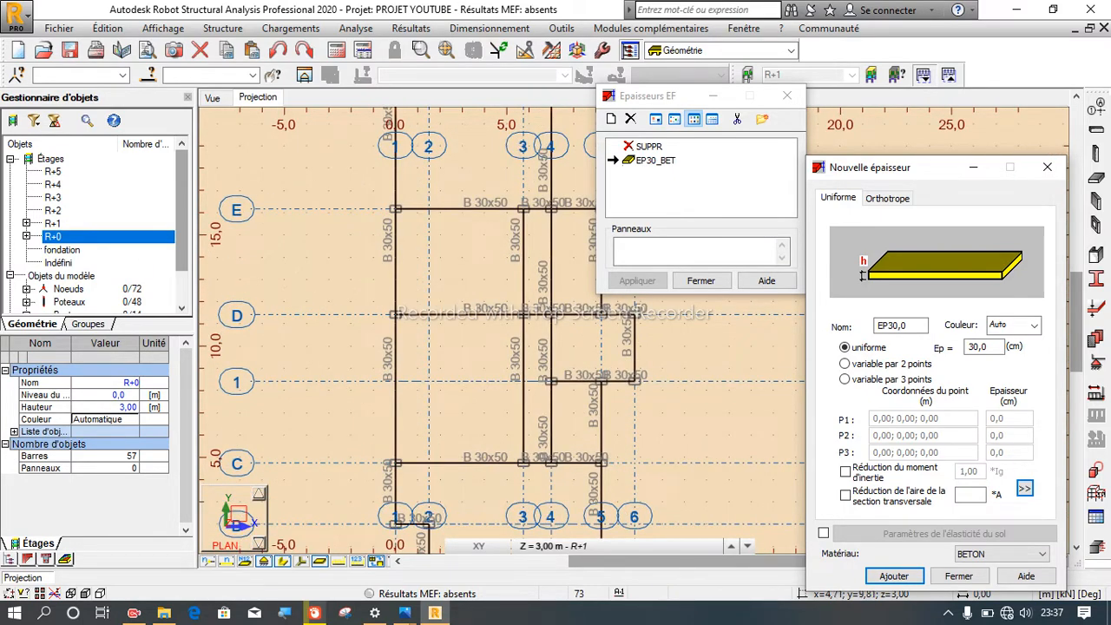
scroll(448, 362, down, 1)
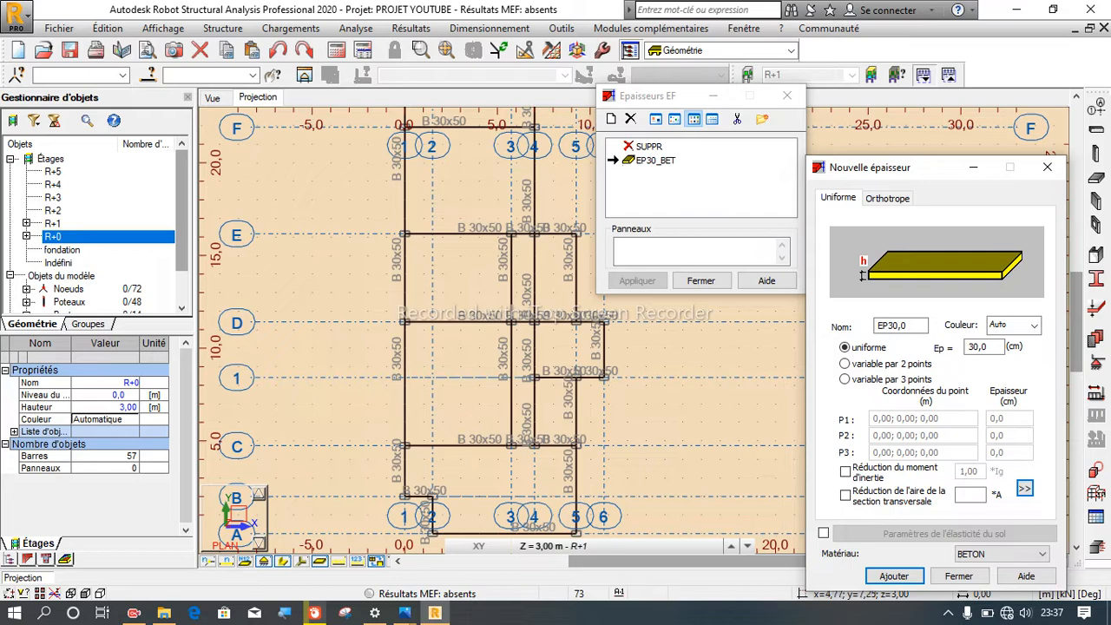
drag(915, 322, 821, 322)
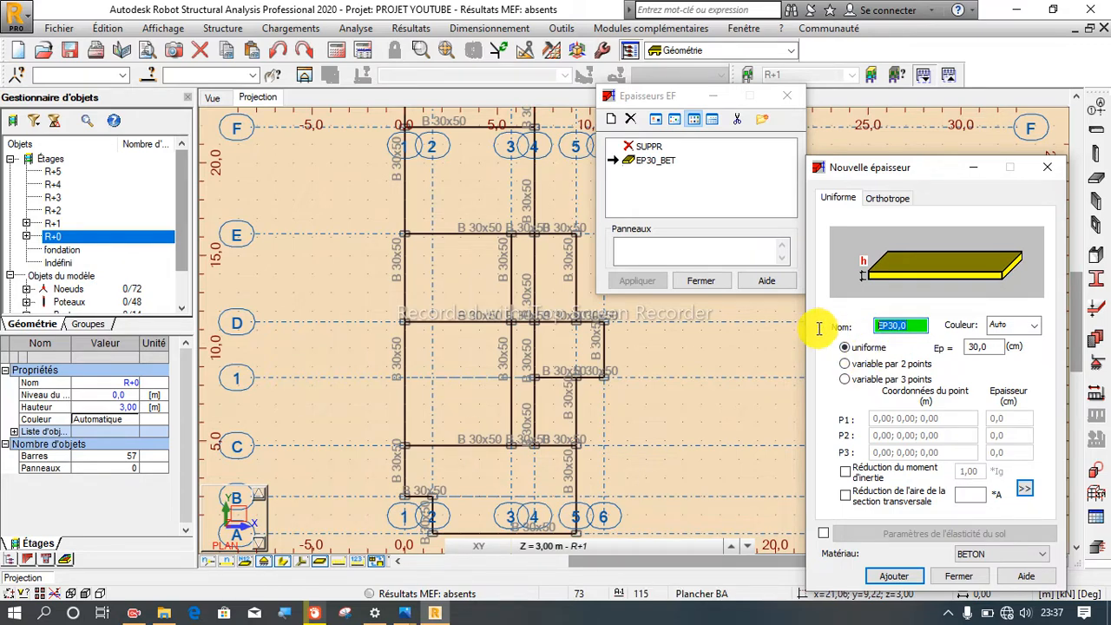
text(Dalle de 20)
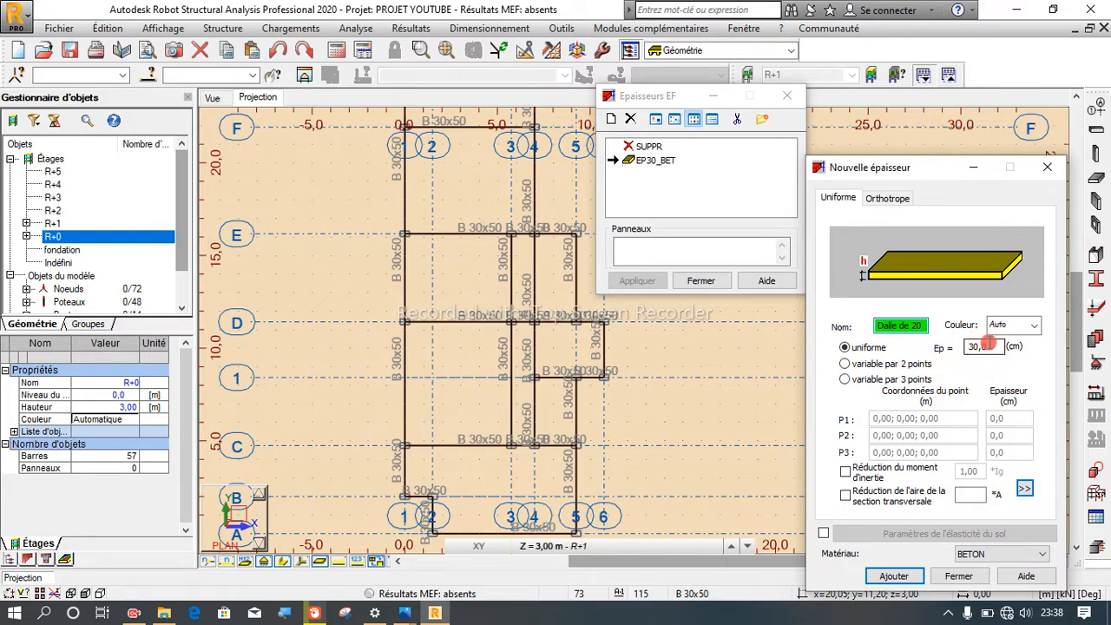
double_click(987, 347)
text(20)
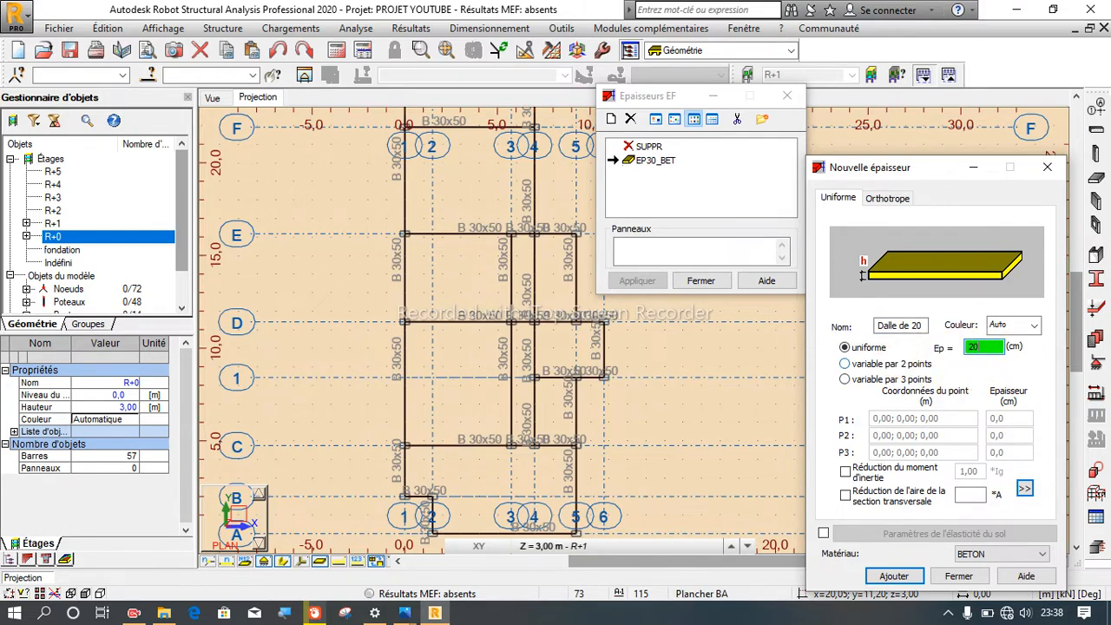
Step: Assign the material BETON20 issa to the new slab thickness and add it to the list of thicknesses
drag(923, 168, 888, 87)
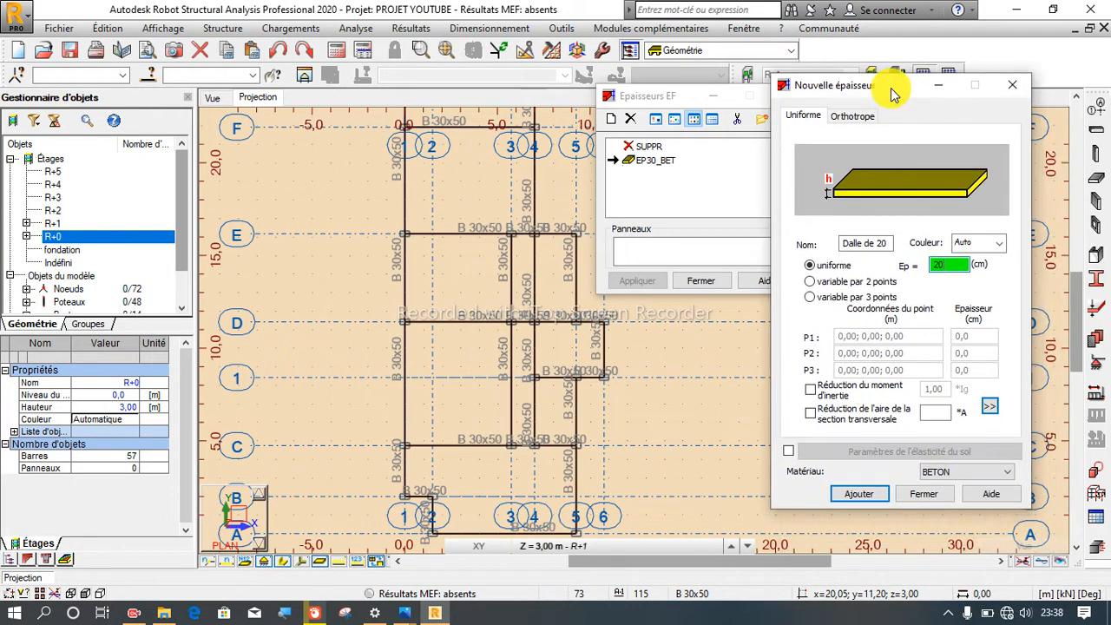
click(955, 473)
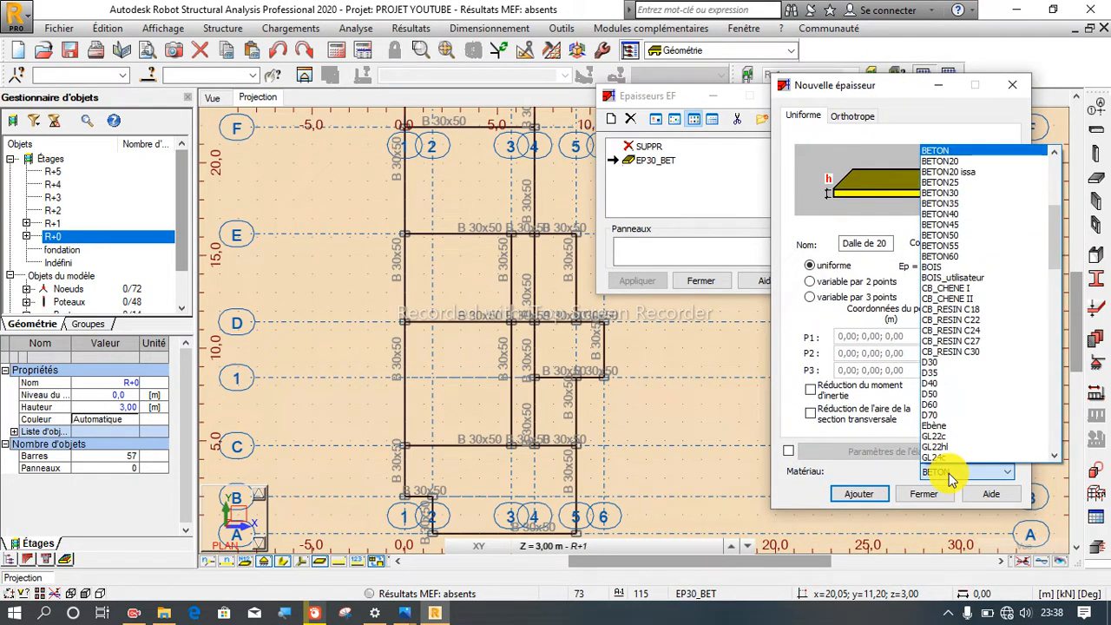
click(966, 174)
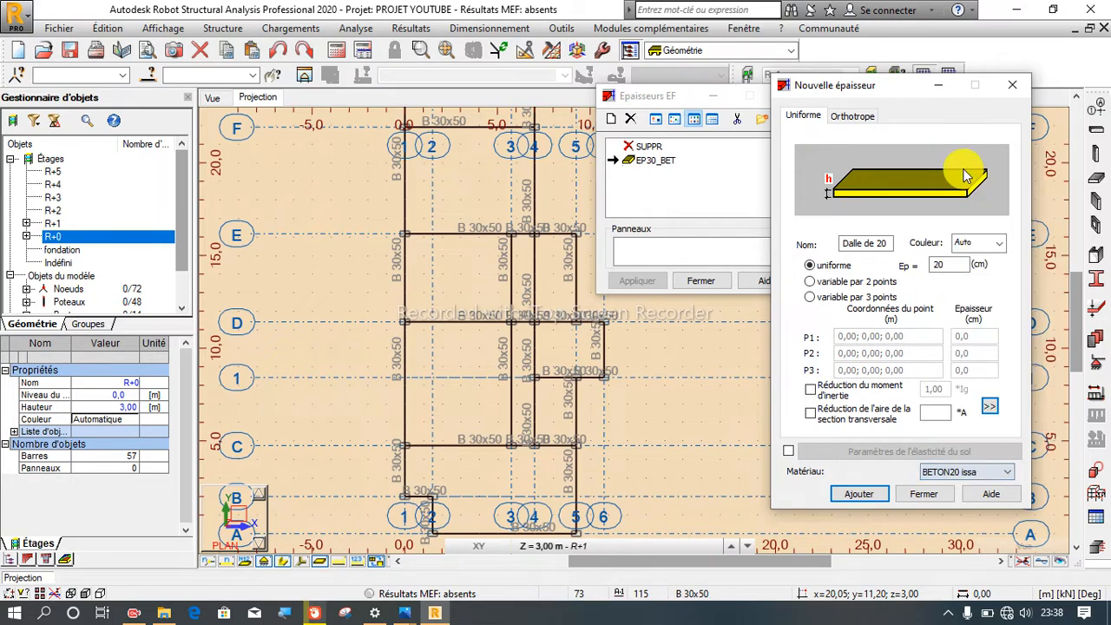
click(852, 497)
click(920, 495)
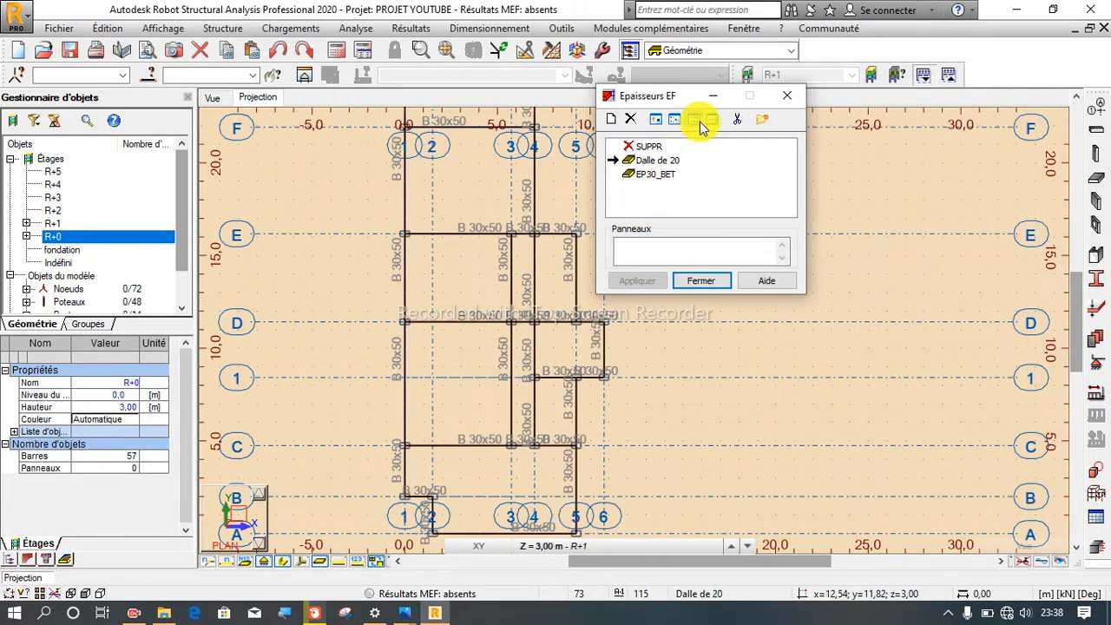
drag(687, 97, 770, 132)
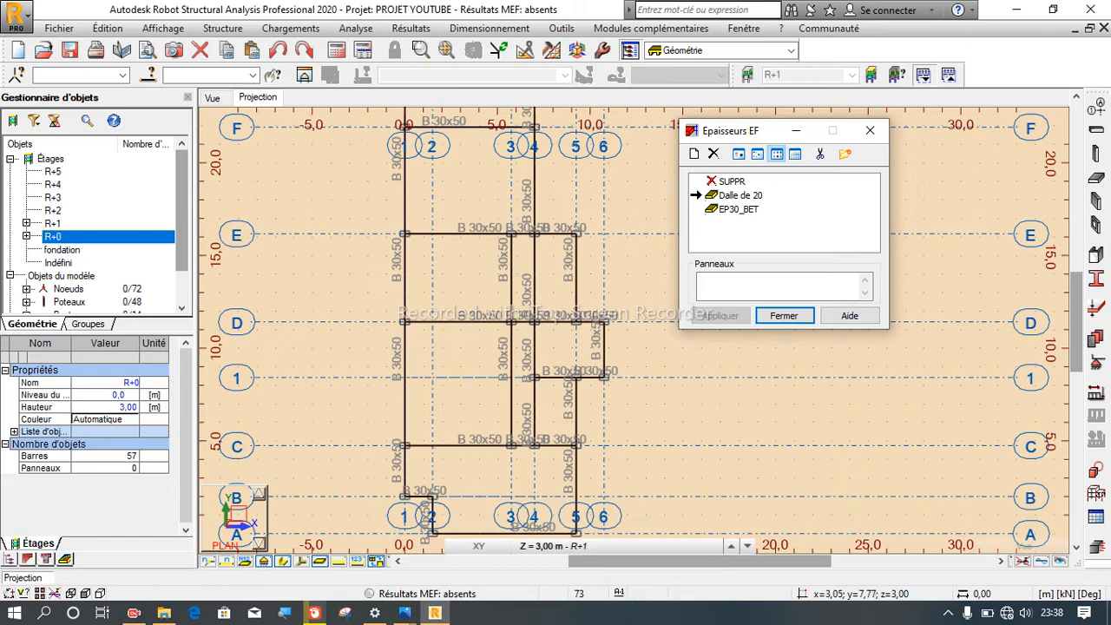
scroll(454, 373, down, 2)
scroll(473, 449, up, 2)
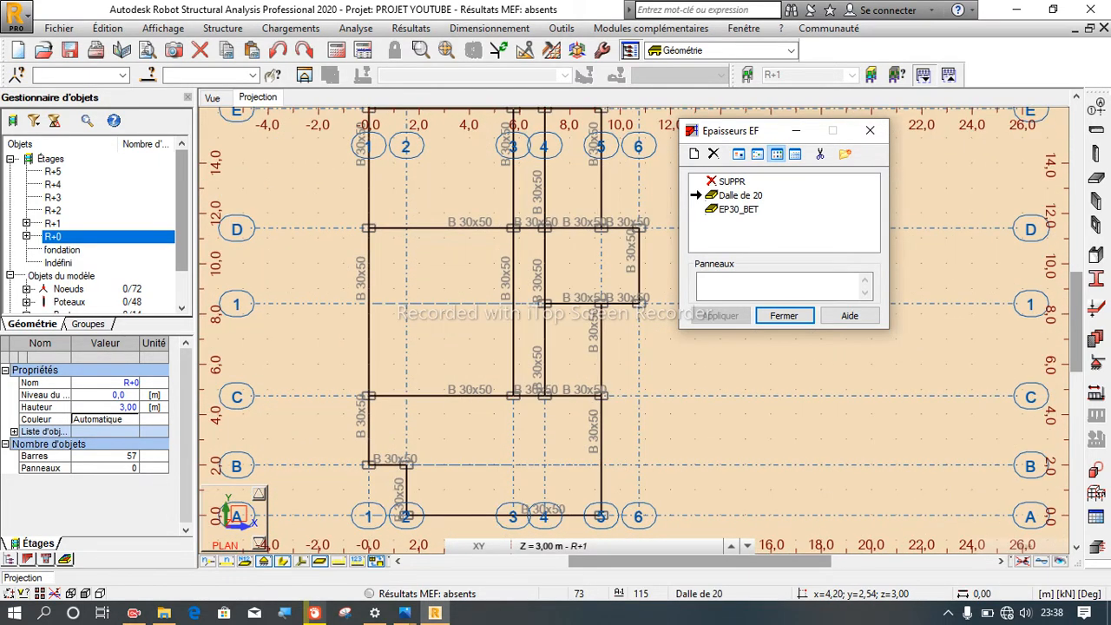
click(729, 284)
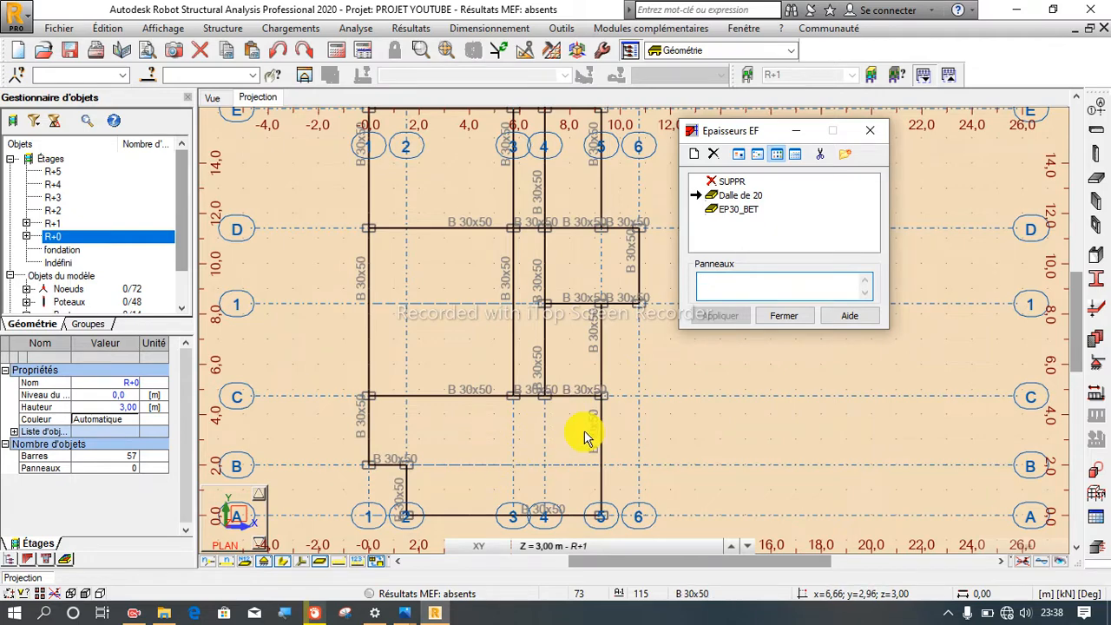
click(870, 132)
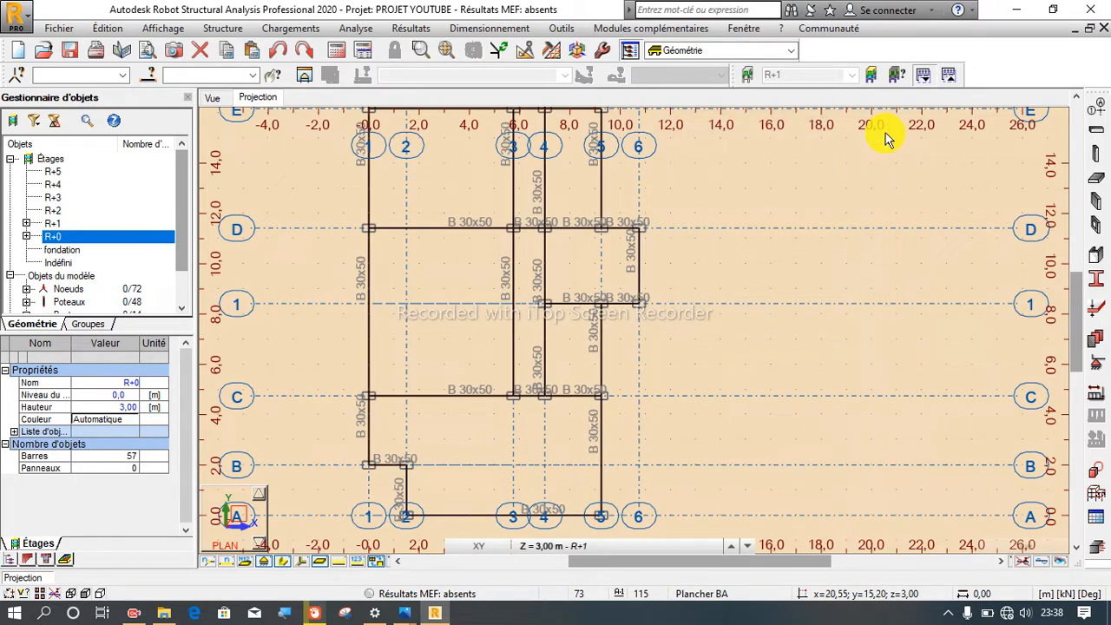
Step: Start a new floor slab with thickness Dalle de 20, the coque model and the Rectangle definition method
click(1104, 182)
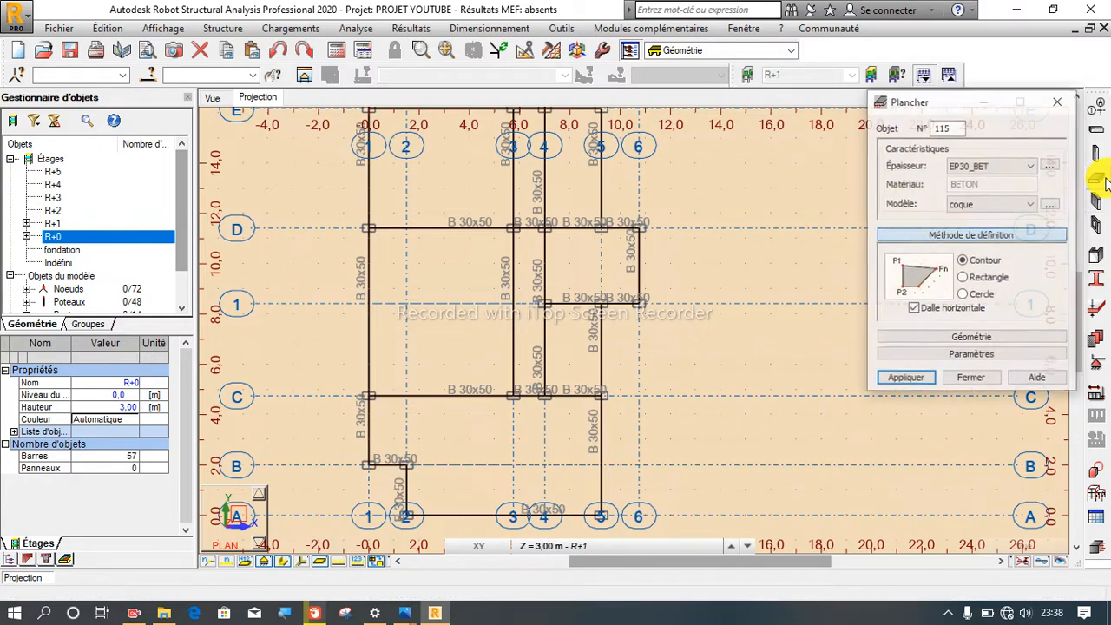
click(1024, 172)
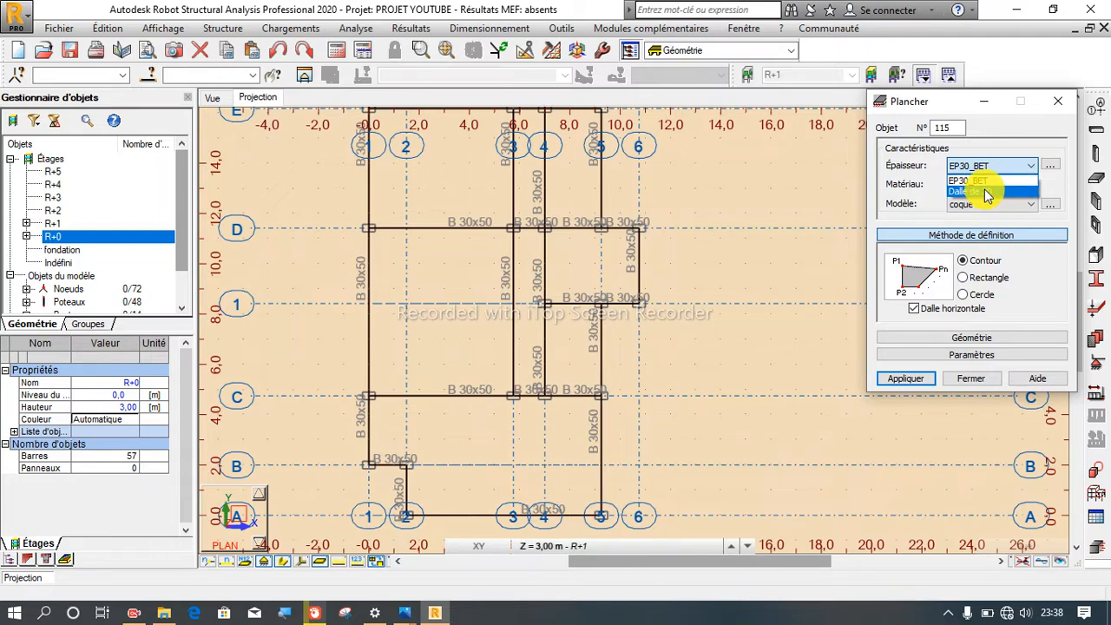
click(986, 191)
click(999, 205)
click(998, 205)
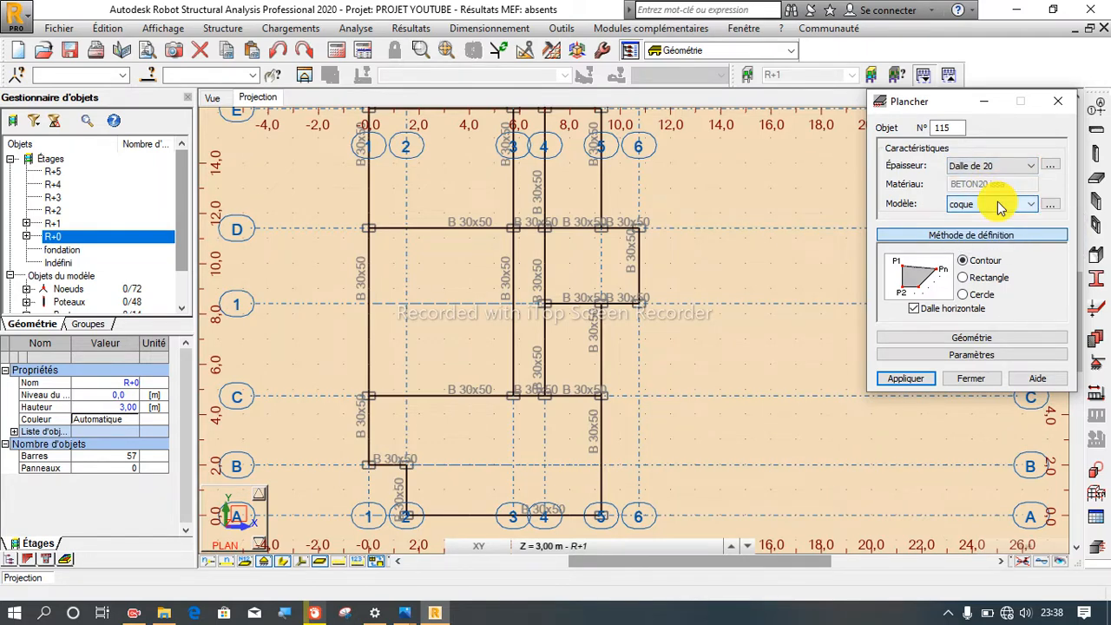
click(963, 278)
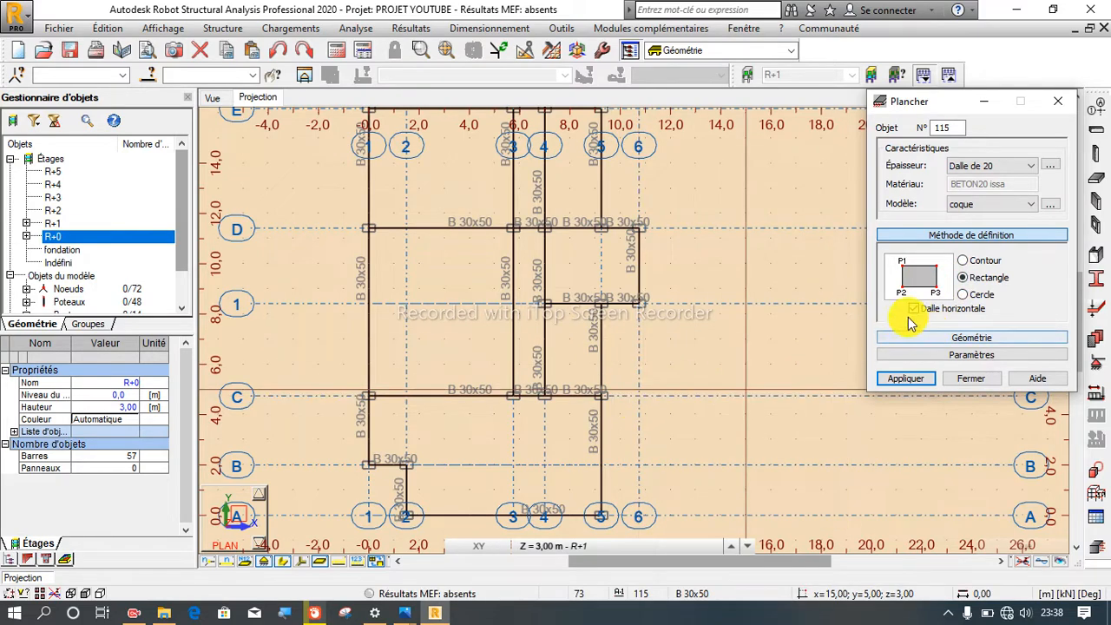
Step: Draw two rectangular slabs between axes 1 and 3, one in bay C–D and one in bay D–E
scroll(441, 477, down, 1)
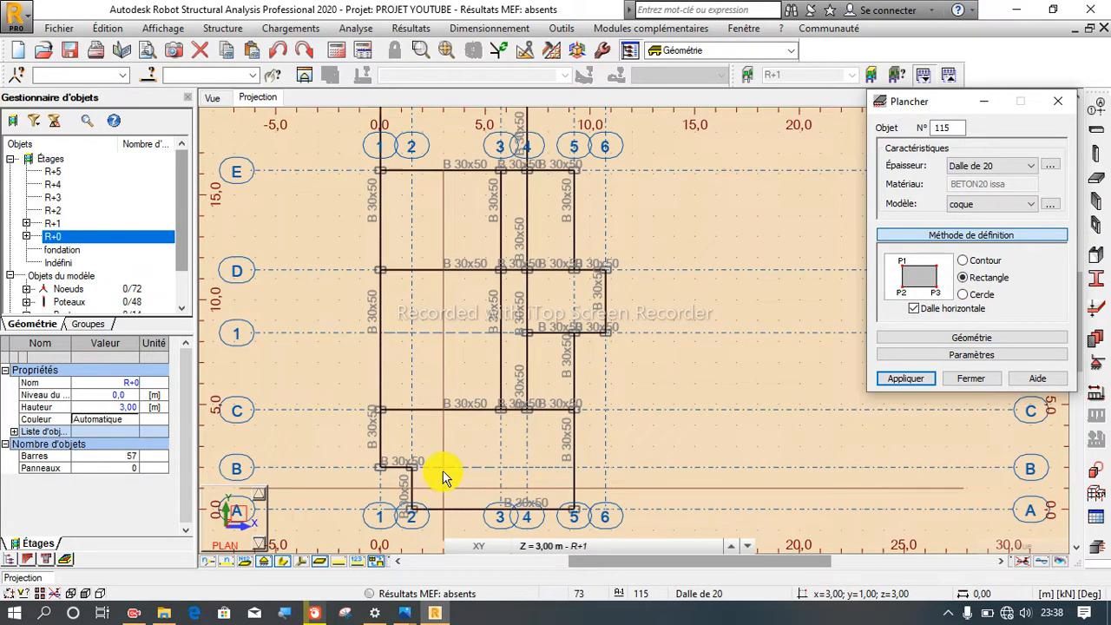
scroll(387, 281, up, 3)
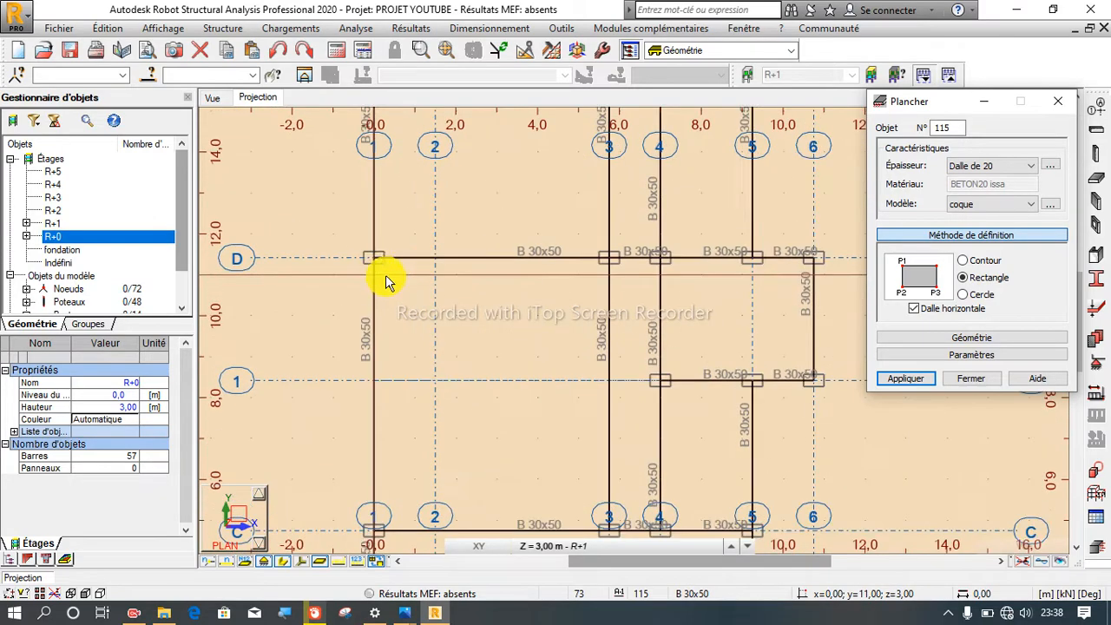
click(373, 256)
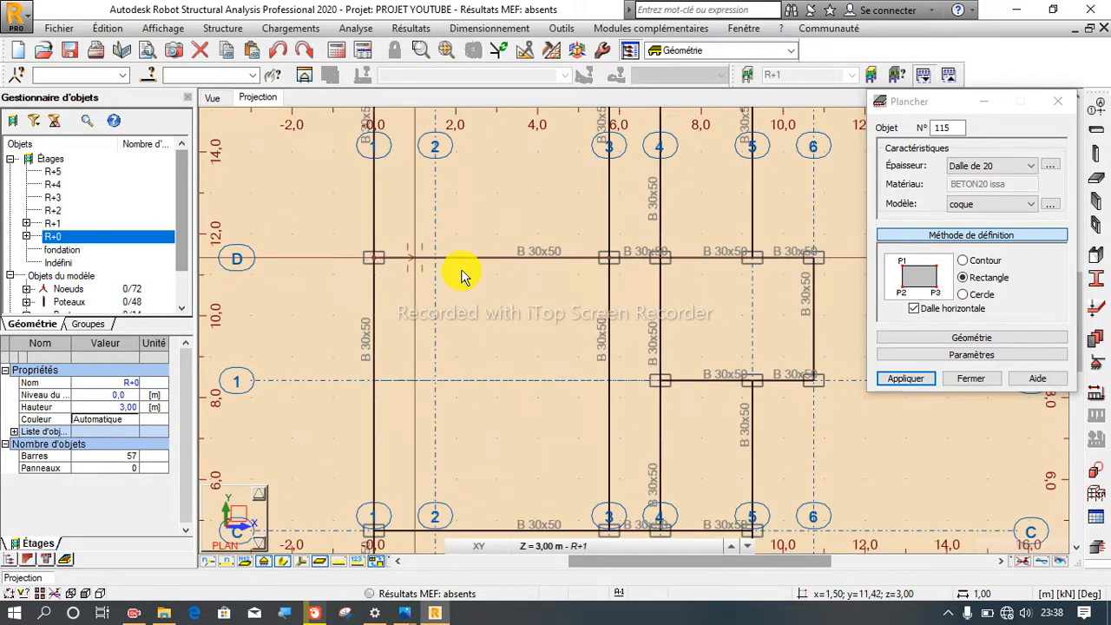
scroll(615, 327, down, 1)
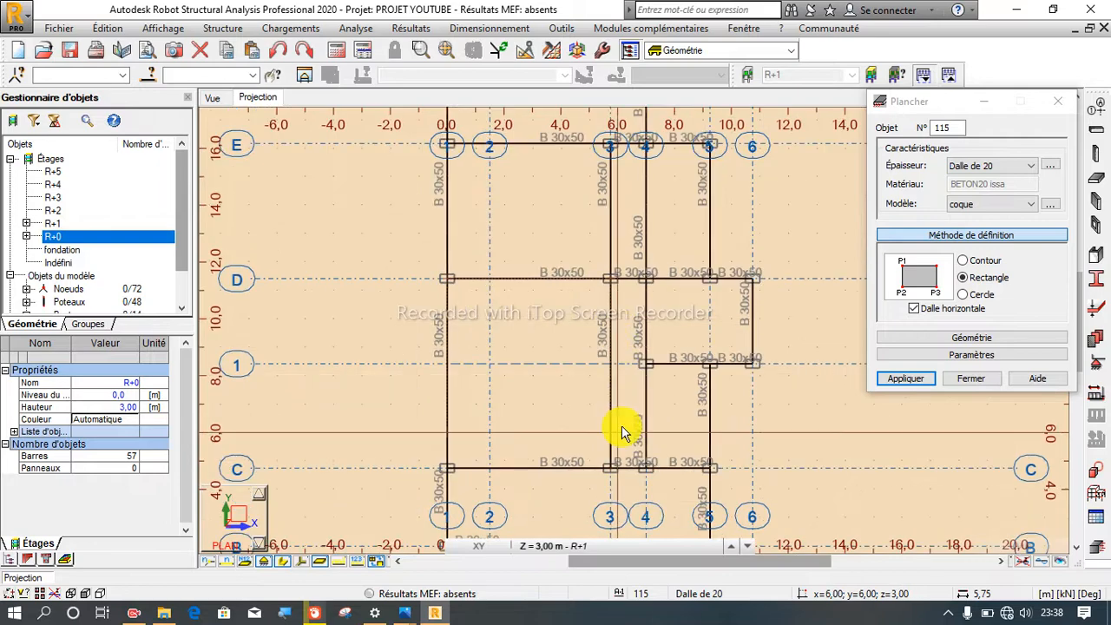
click(610, 469)
scroll(463, 484, down, 2)
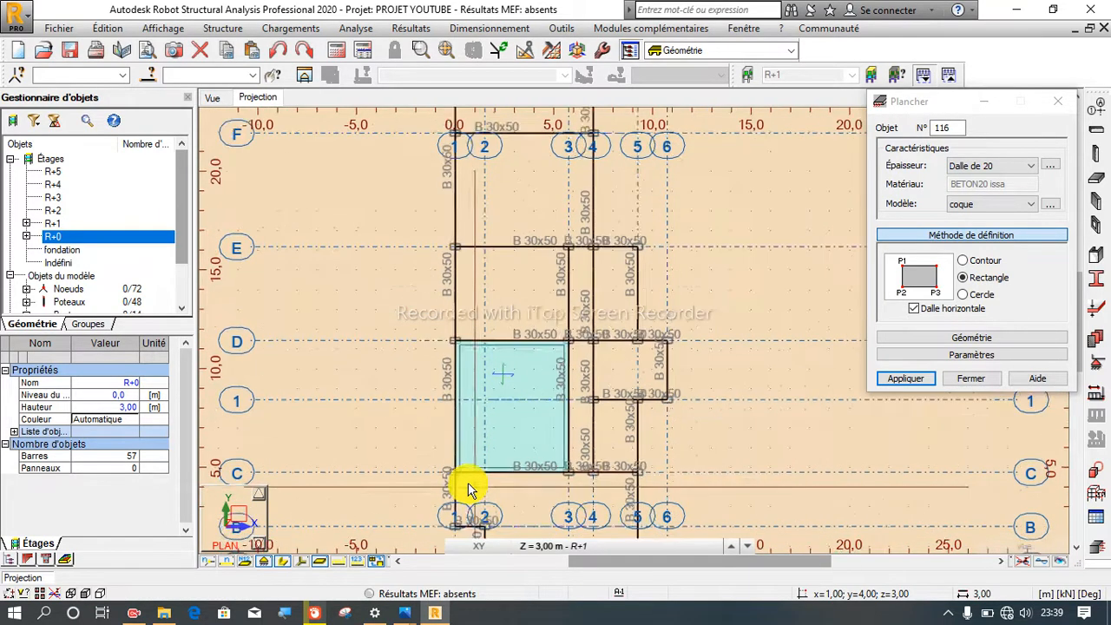
scroll(457, 292, up, 2)
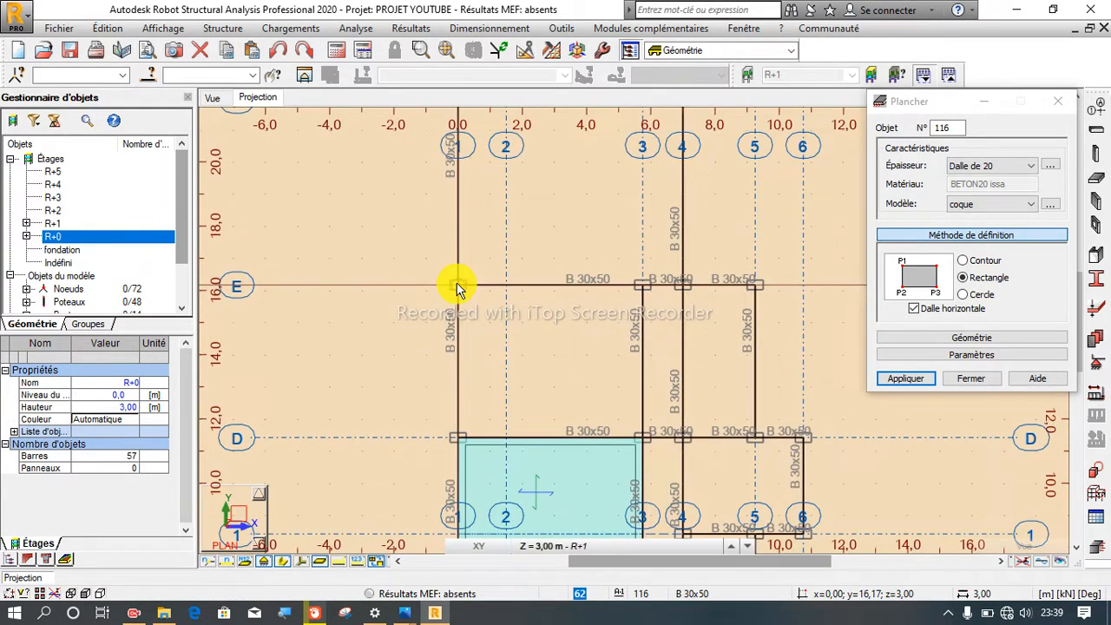
click(643, 434)
scroll(578, 449, down, 2)
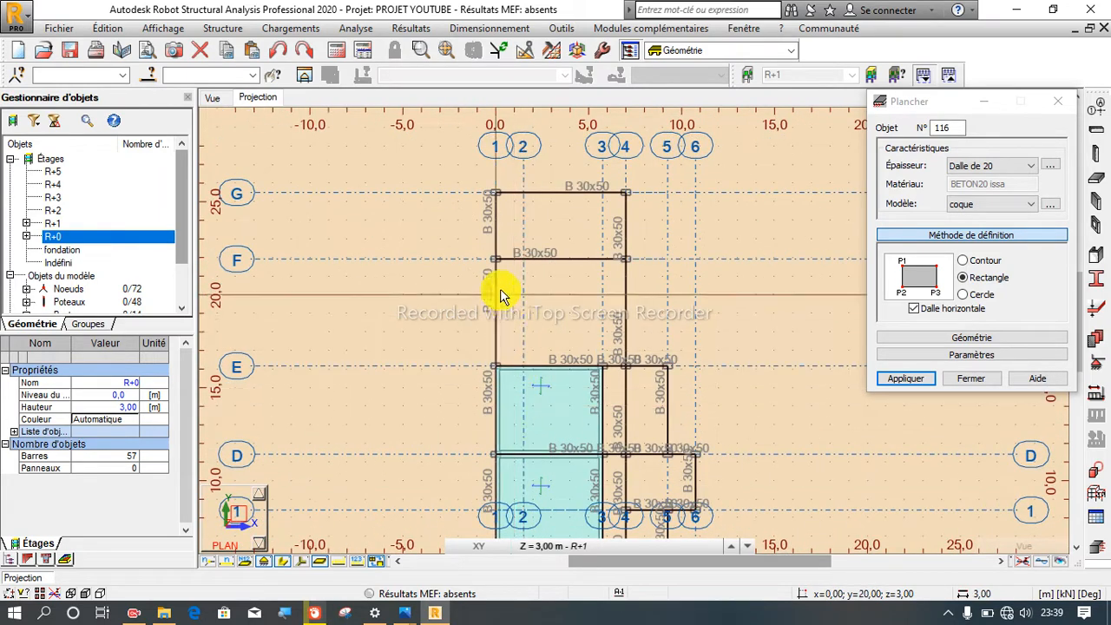
Step: Draw two rectangular slabs between axes 1 and 4, one in bay E–F and one in bay F–G
scroll(498, 278, up, 2)
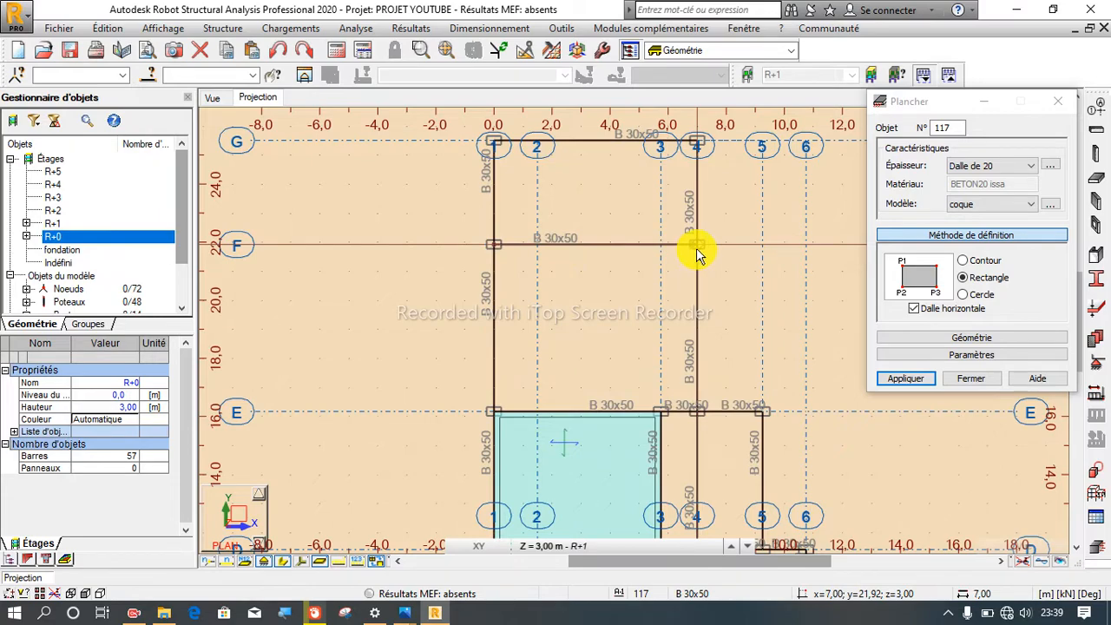
click(694, 411)
scroll(591, 459, down, 2)
scroll(558, 269, up, 3)
click(518, 273)
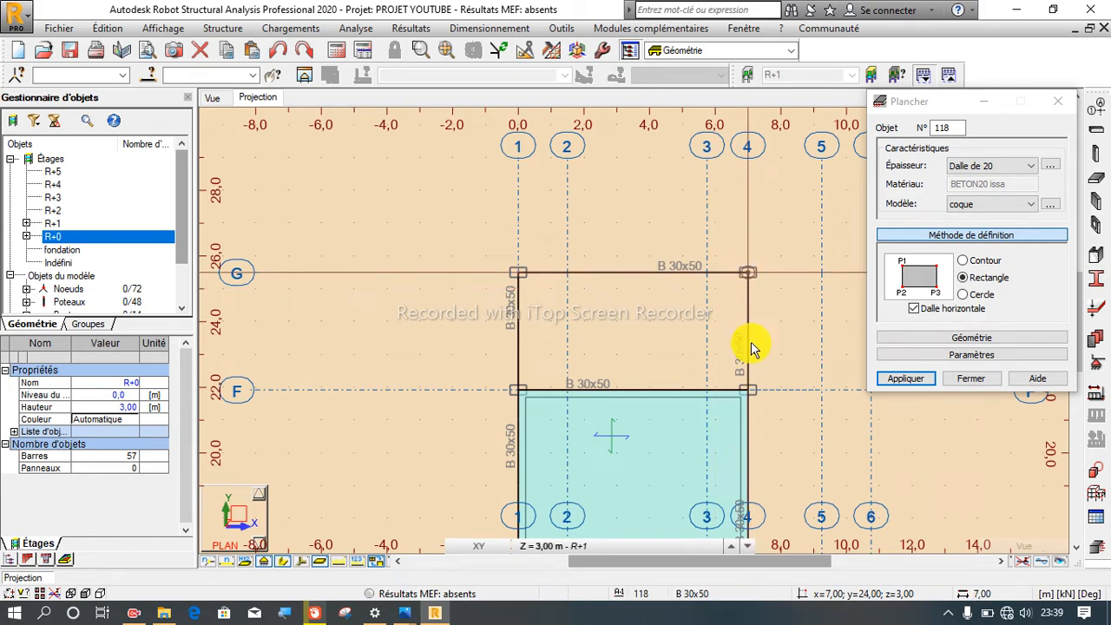
click(748, 389)
scroll(603, 304, down, 2)
Step: Draw rectangular slabs in bay D–E between axes 3 and 4 and between axes 4 and 5
scroll(620, 284, down, 2)
scroll(669, 460, up, 3)
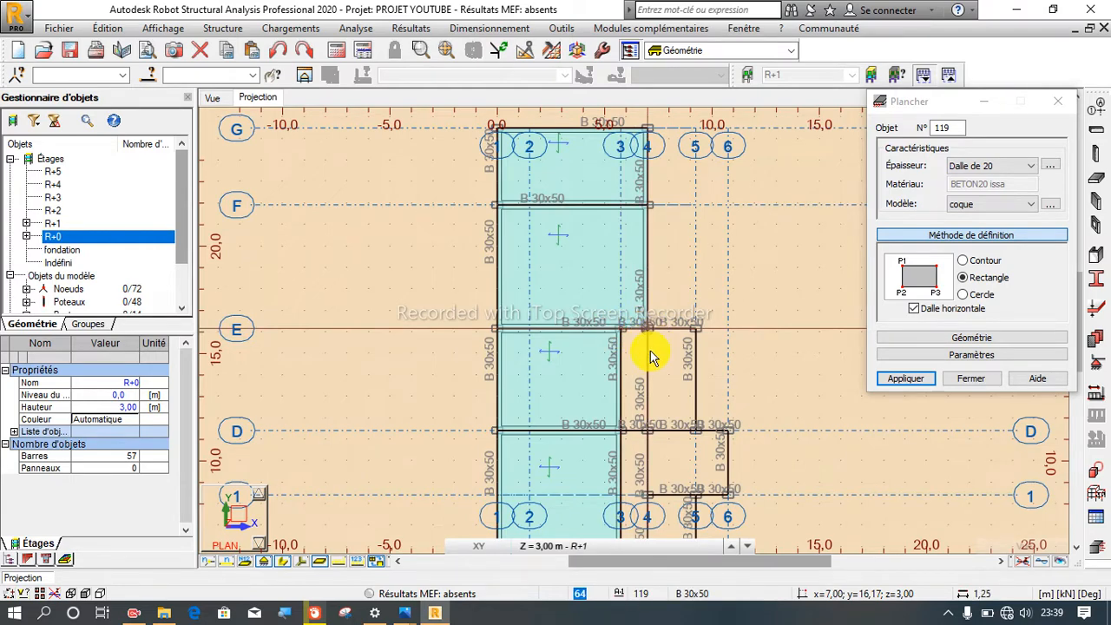
click(649, 426)
click(646, 329)
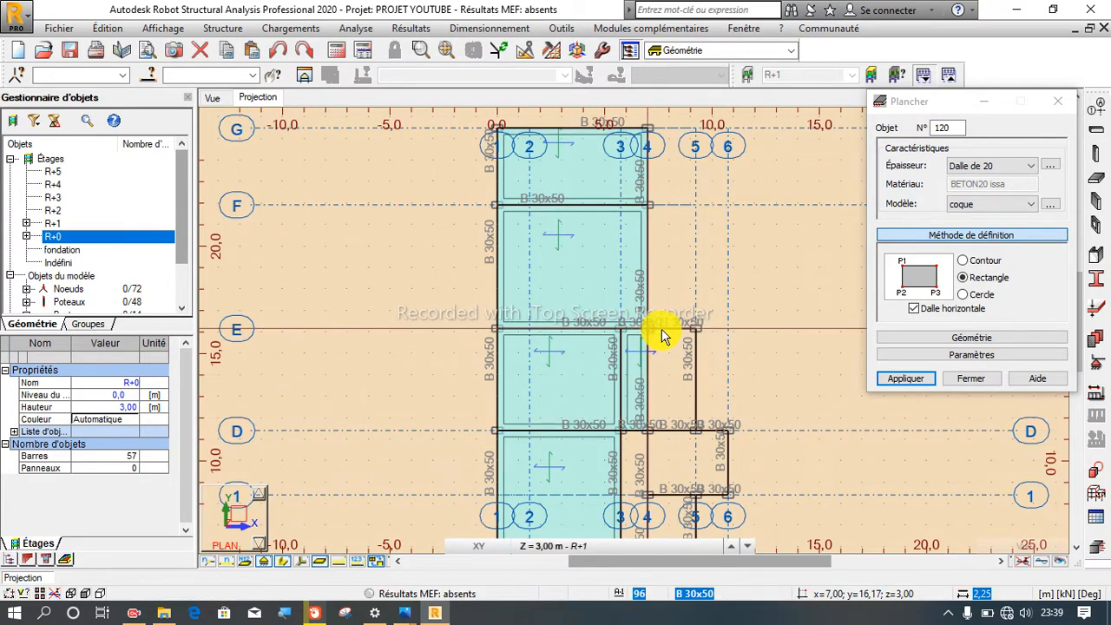
click(695, 428)
scroll(625, 308, down, 1)
Step: Draw rectangular slabs between axes 3 and 4 from D to C, and between axes 4 and 5 from horizontal axis 1 to C
scroll(633, 330, up, 3)
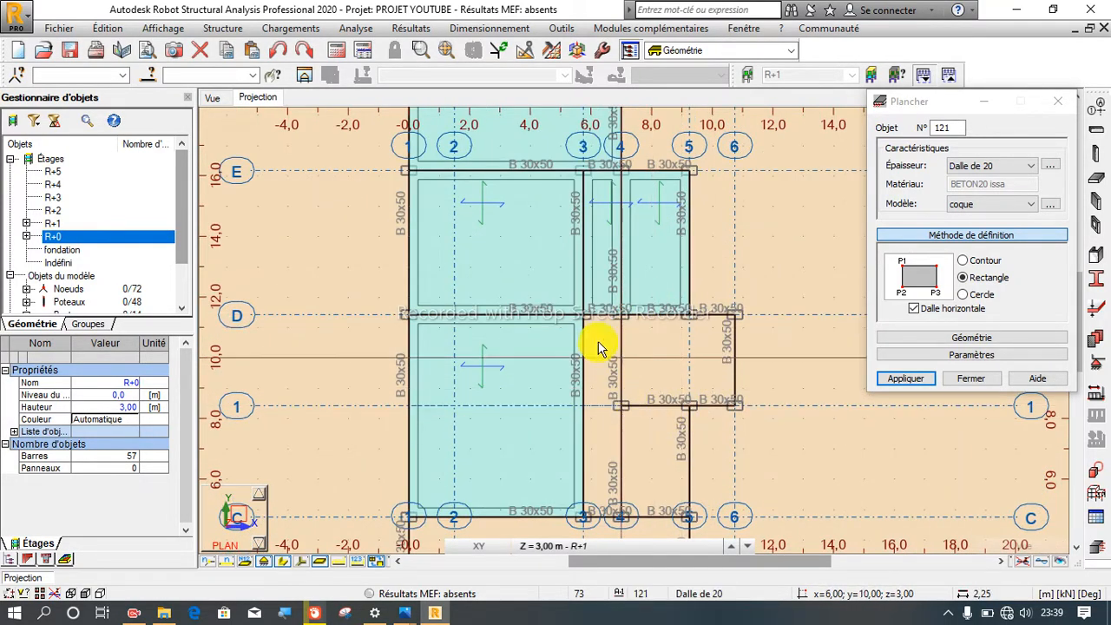
scroll(595, 390, down, 2)
scroll(590, 426, up, 3)
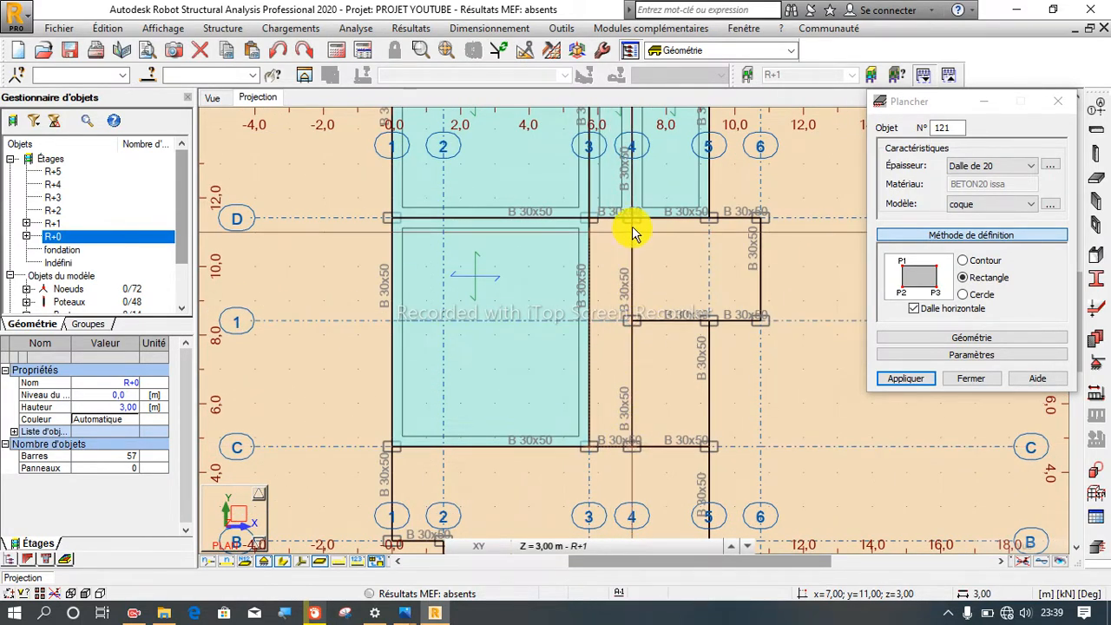
click(633, 319)
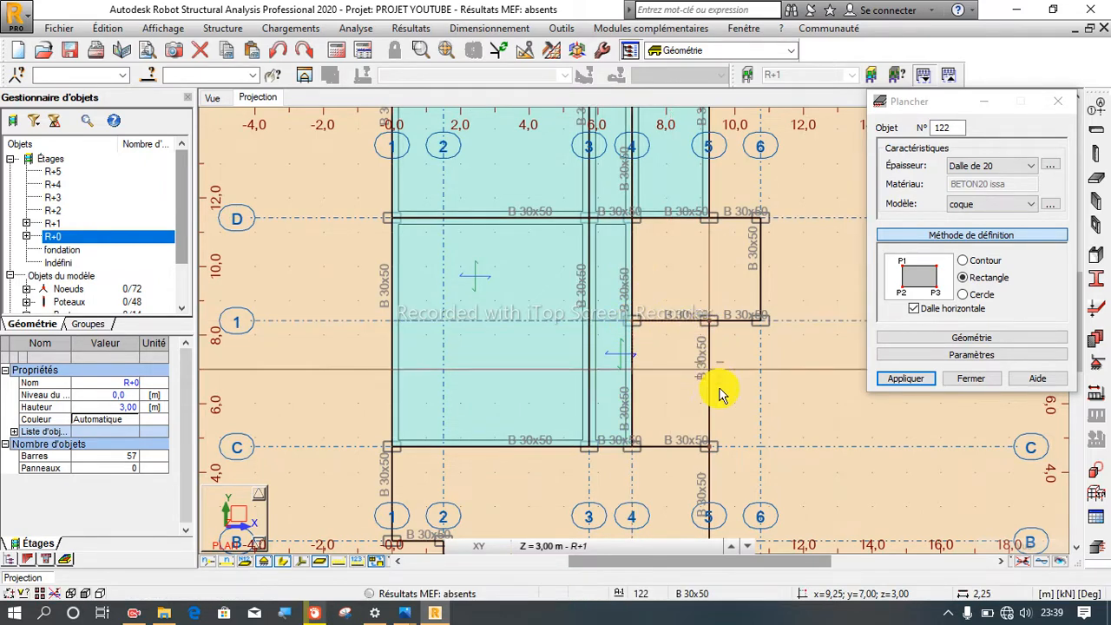
click(709, 446)
scroll(652, 245, down, 4)
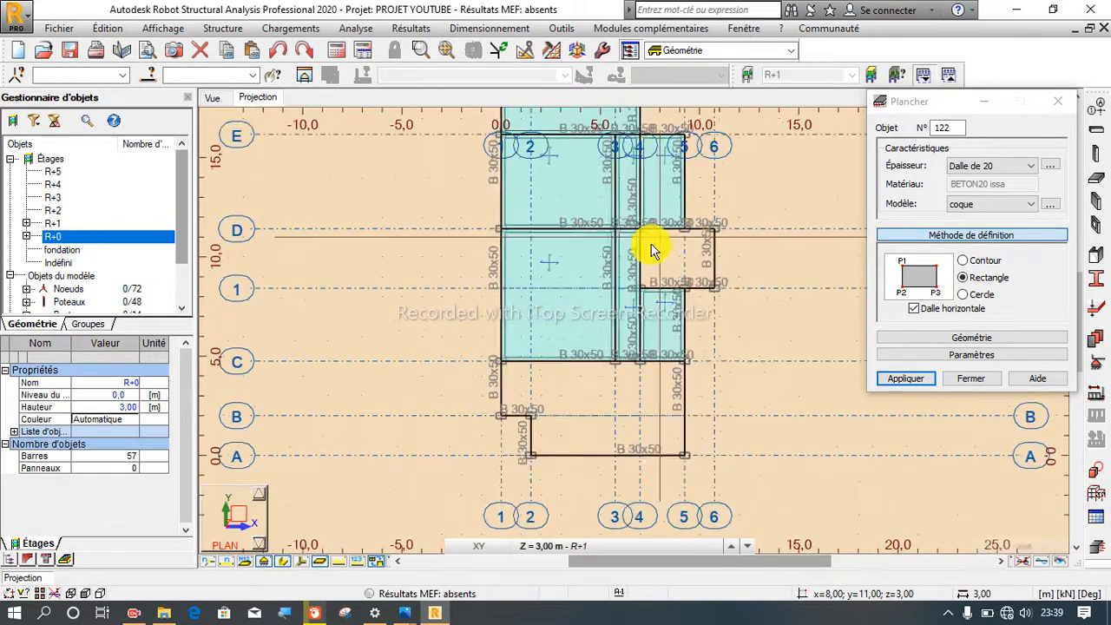
Step: Draw a contour slab over the notched area between axes A and C, following the beam corners from axis 1 to axis 5
scroll(561, 406, up, 5)
click(608, 345)
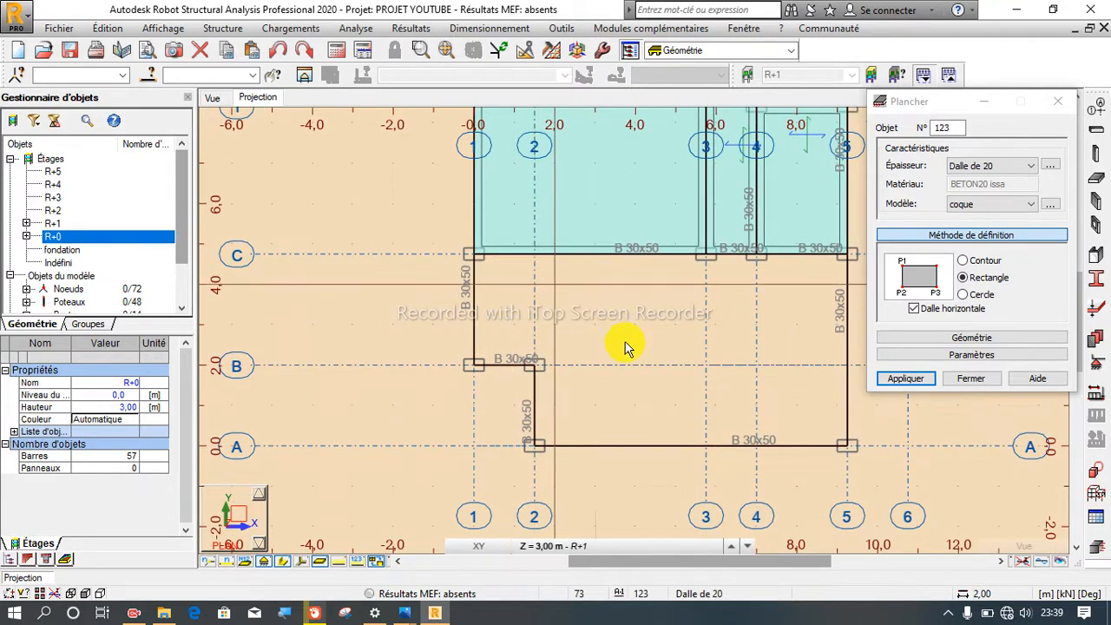
click(963, 261)
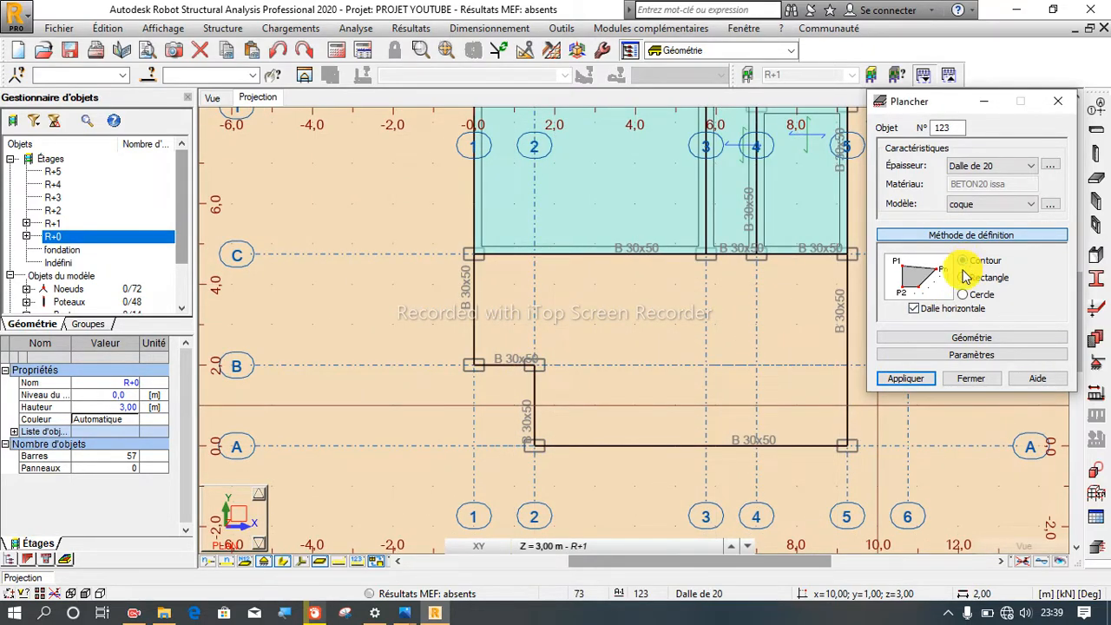
scroll(434, 364, down, 1)
click(462, 279)
click(461, 371)
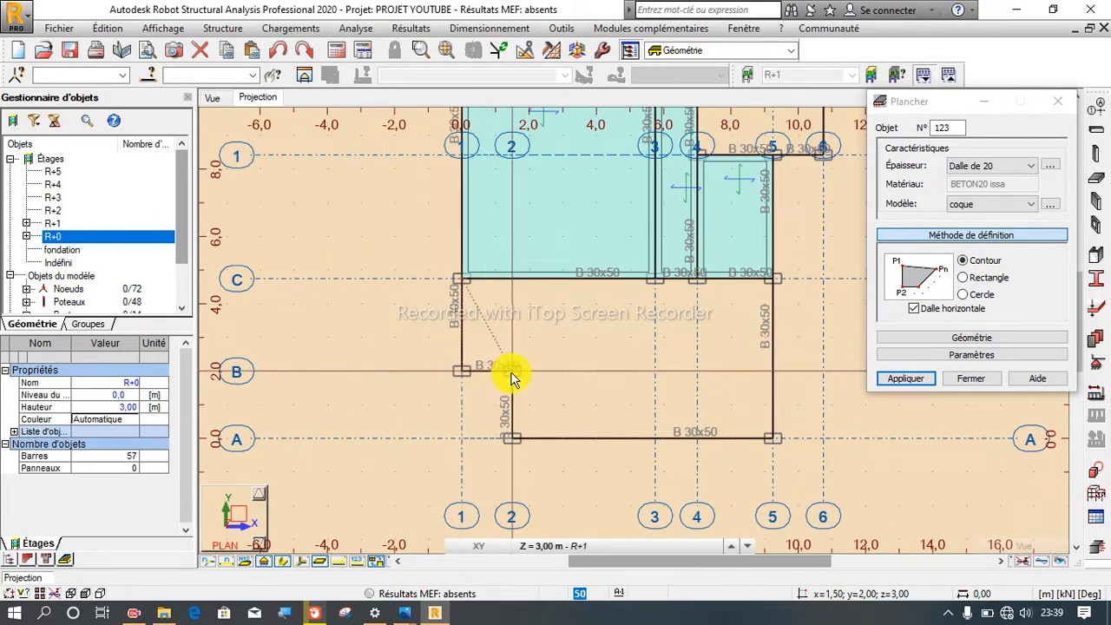
click(512, 370)
click(512, 440)
click(773, 439)
click(773, 278)
click(466, 281)
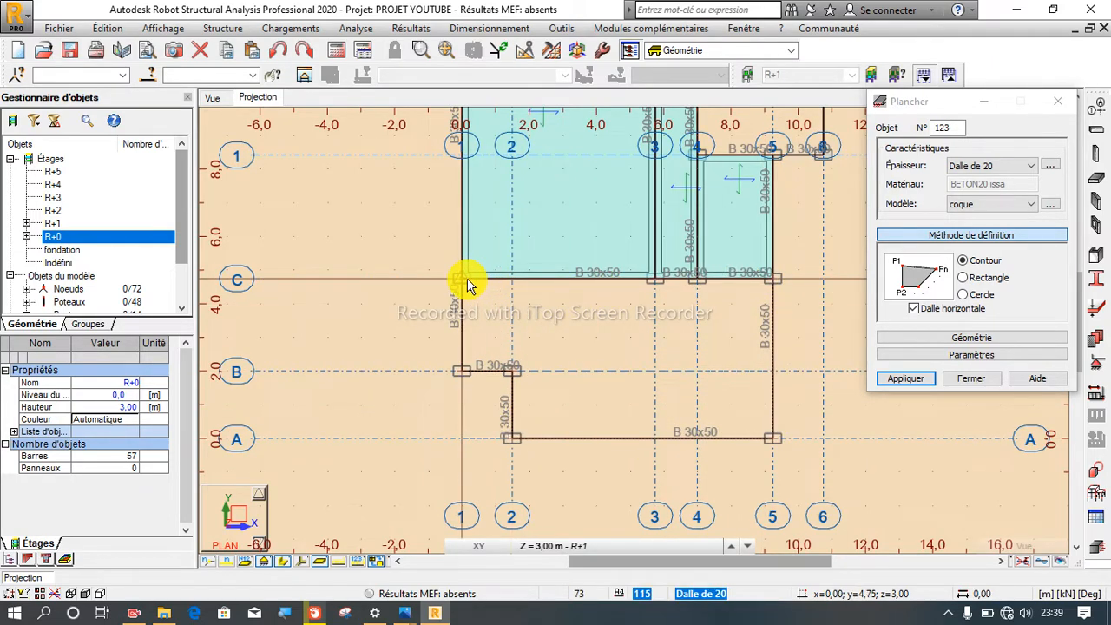
click(461, 276)
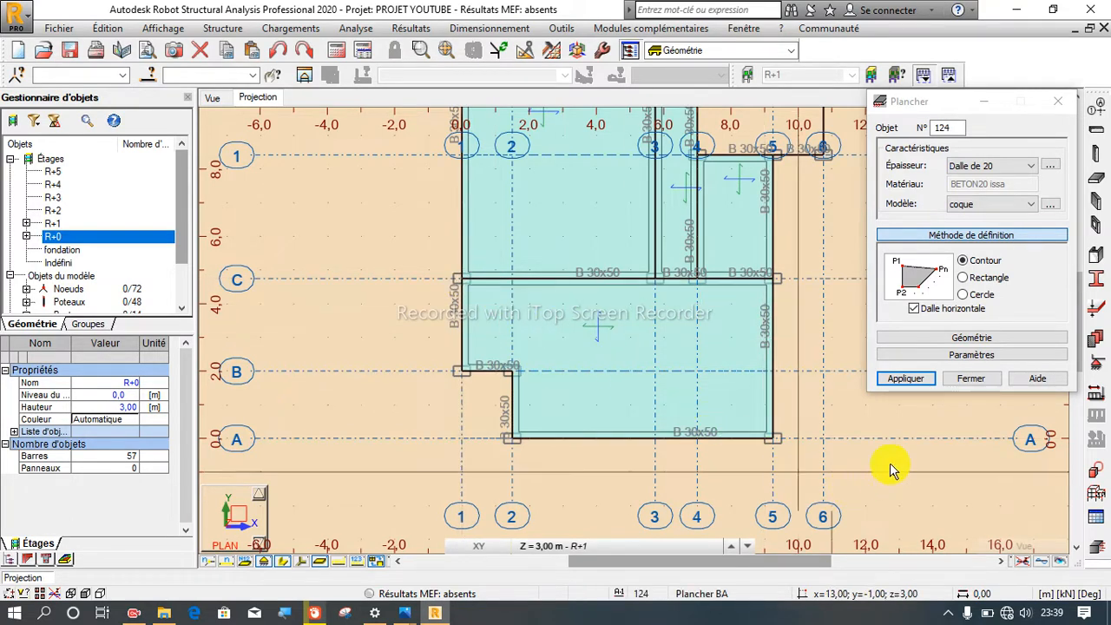
click(963, 380)
Step: Switch to the 3D view, display the bar section shapes, and inspect the slabs on the beams and columns
scroll(391, 265, down, 1)
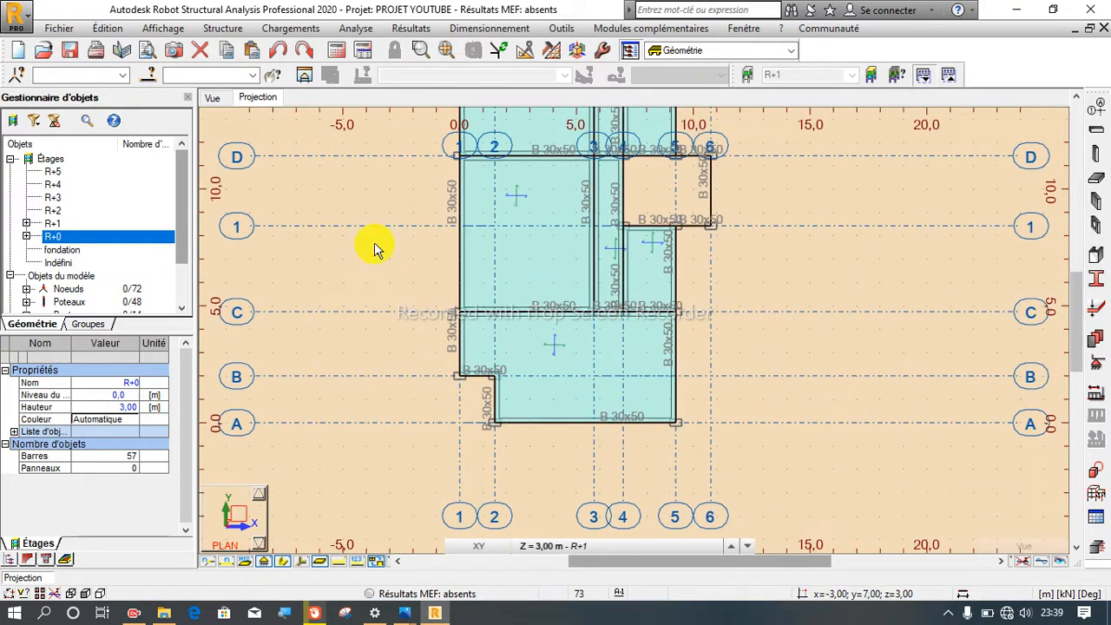
click(222, 102)
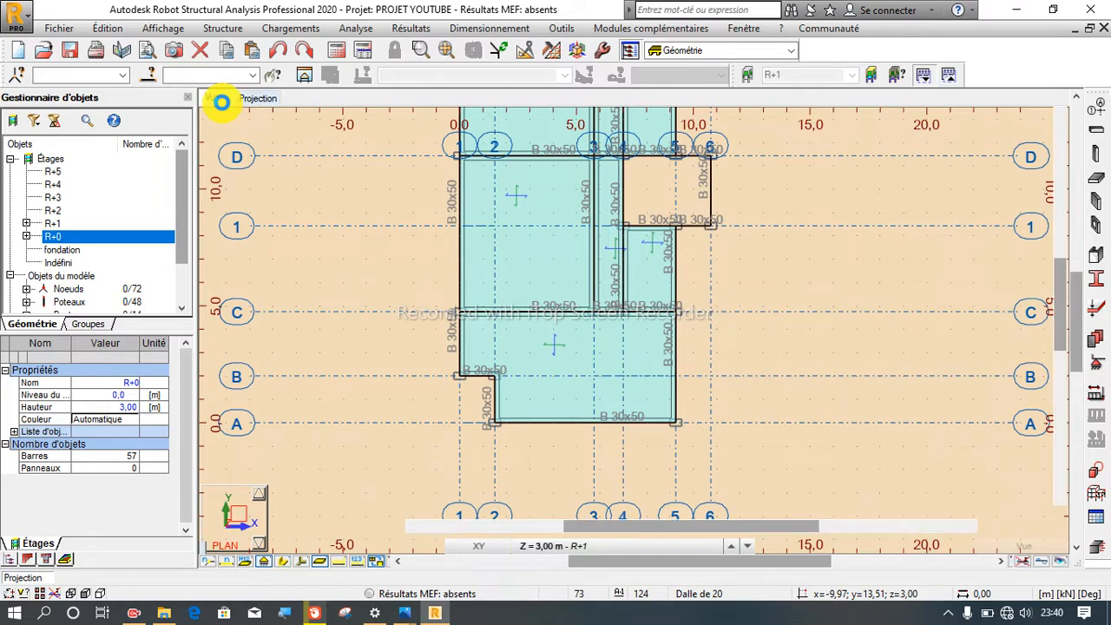
scroll(468, 260, up, 2)
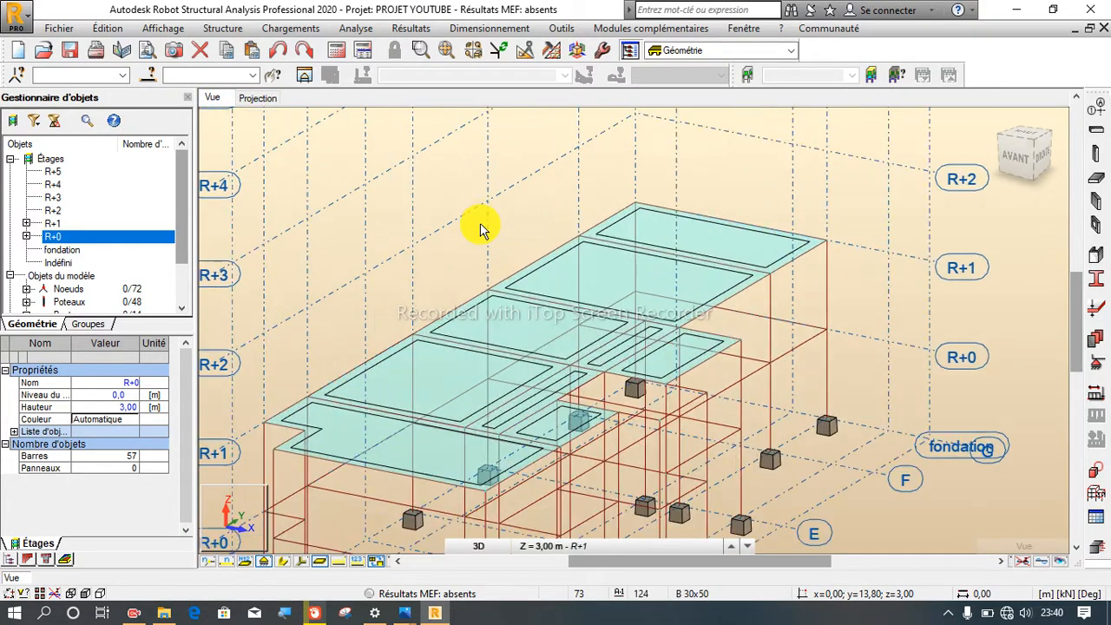
scroll(482, 228, down, 4)
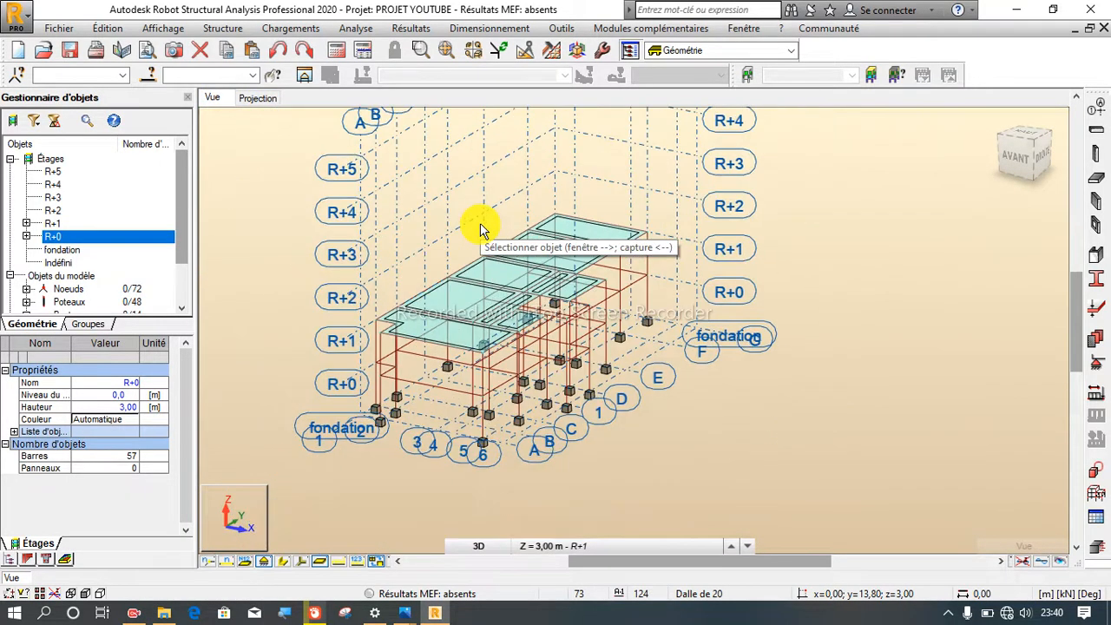
click(283, 566)
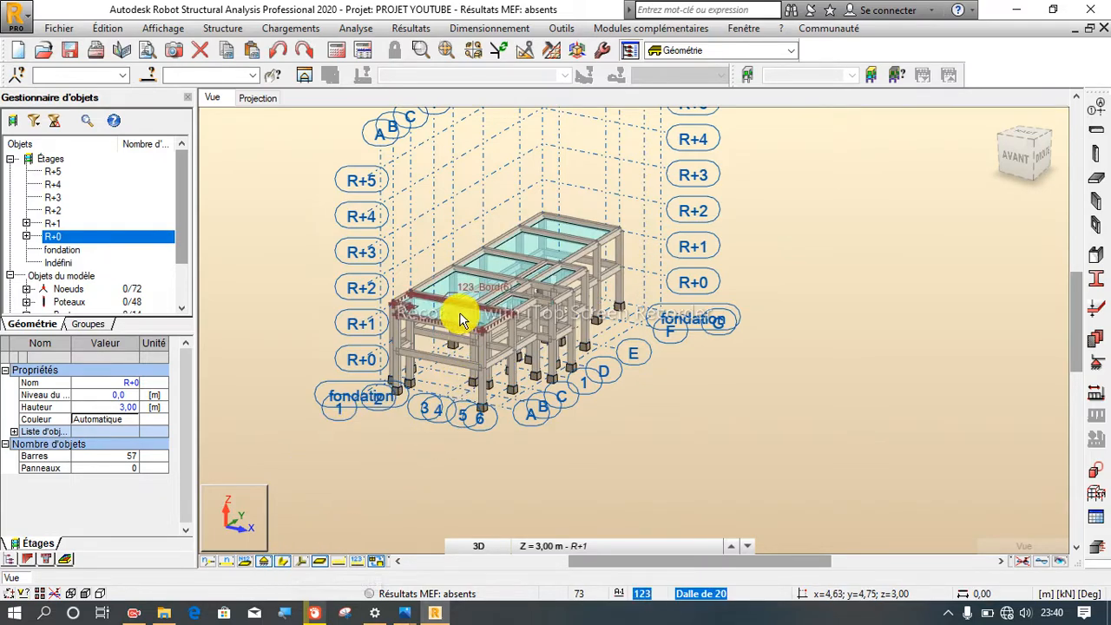
scroll(458, 315, up, 3)
scroll(515, 315, up, 3)
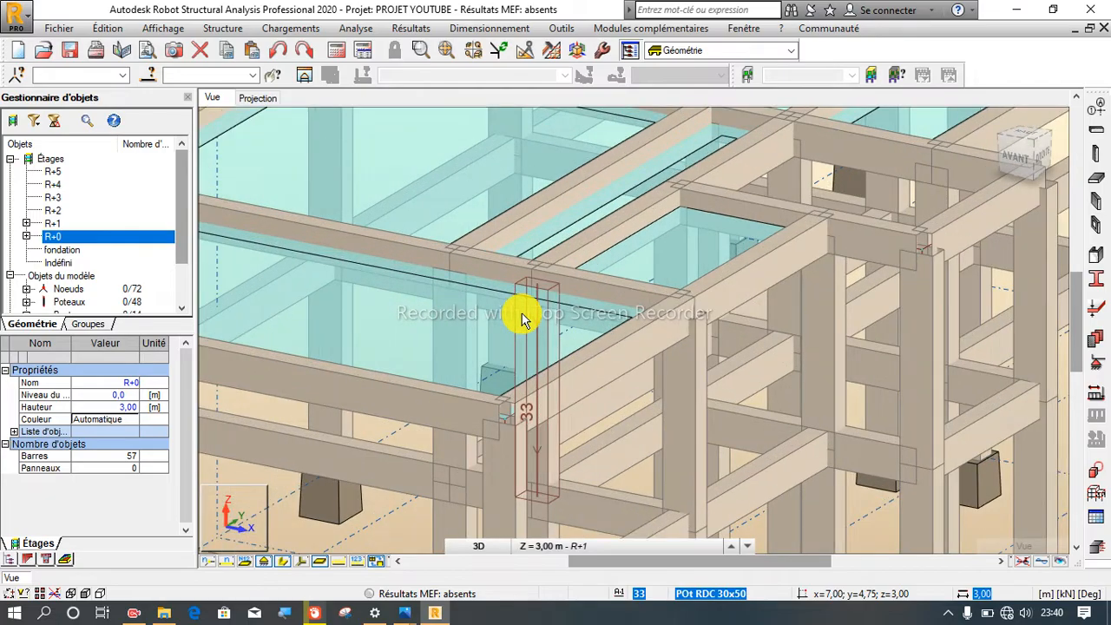
scroll(491, 312, down, 3)
scroll(491, 327, down, 2)
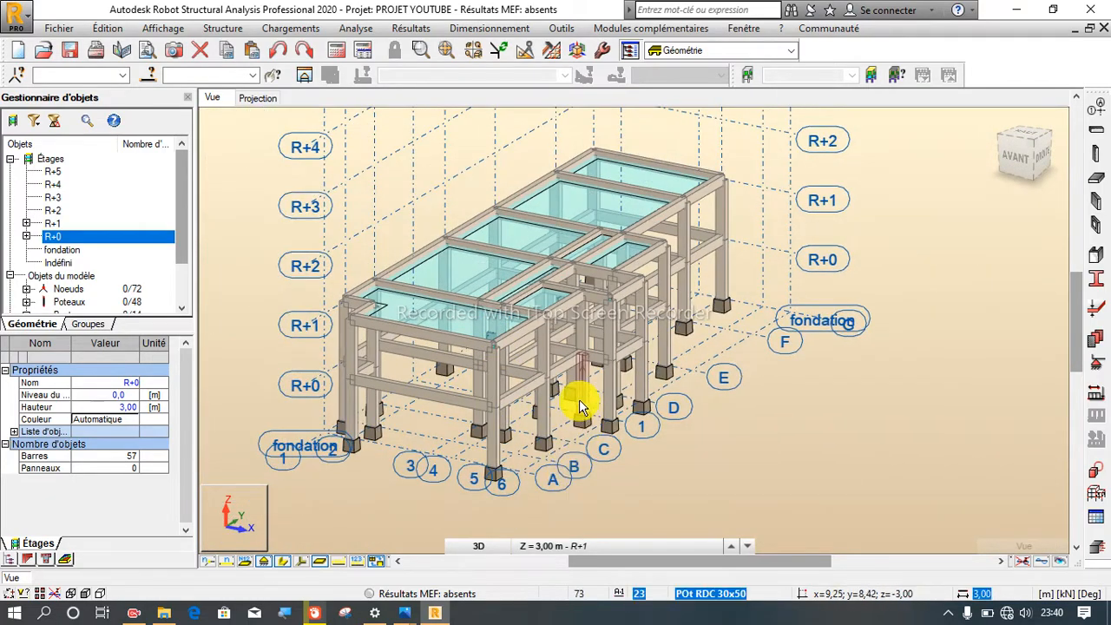
scroll(513, 322, up, 3)
scroll(453, 226, up, 2)
scroll(453, 225, down, 5)
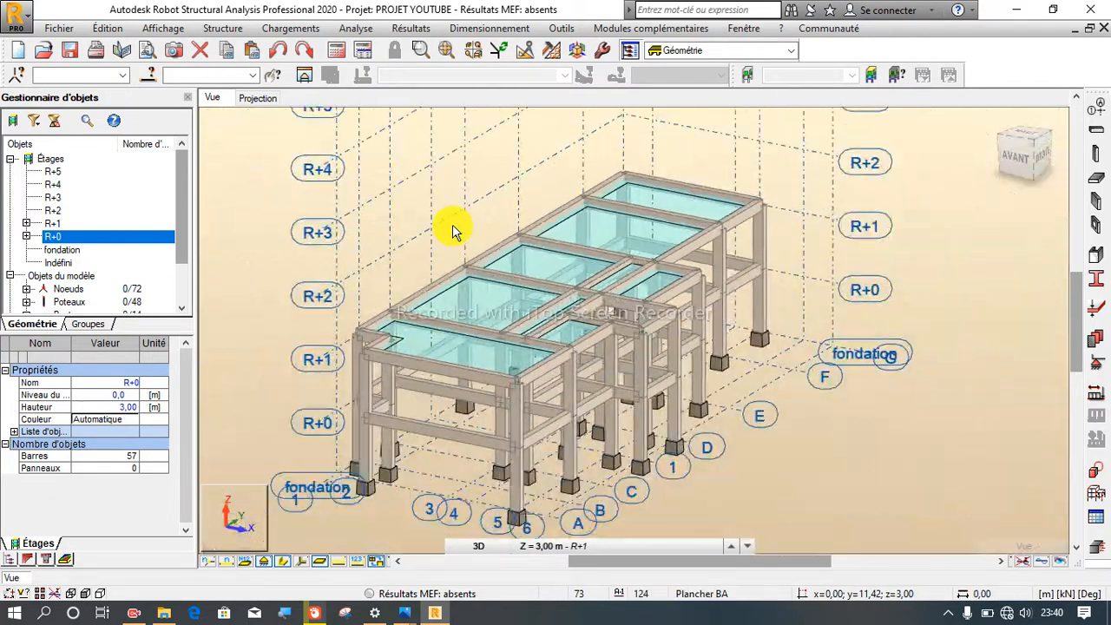
Step: Hide the bar section shapes and examine the slab panels on the wireframe model
click(283, 561)
scroll(446, 273, up, 3)
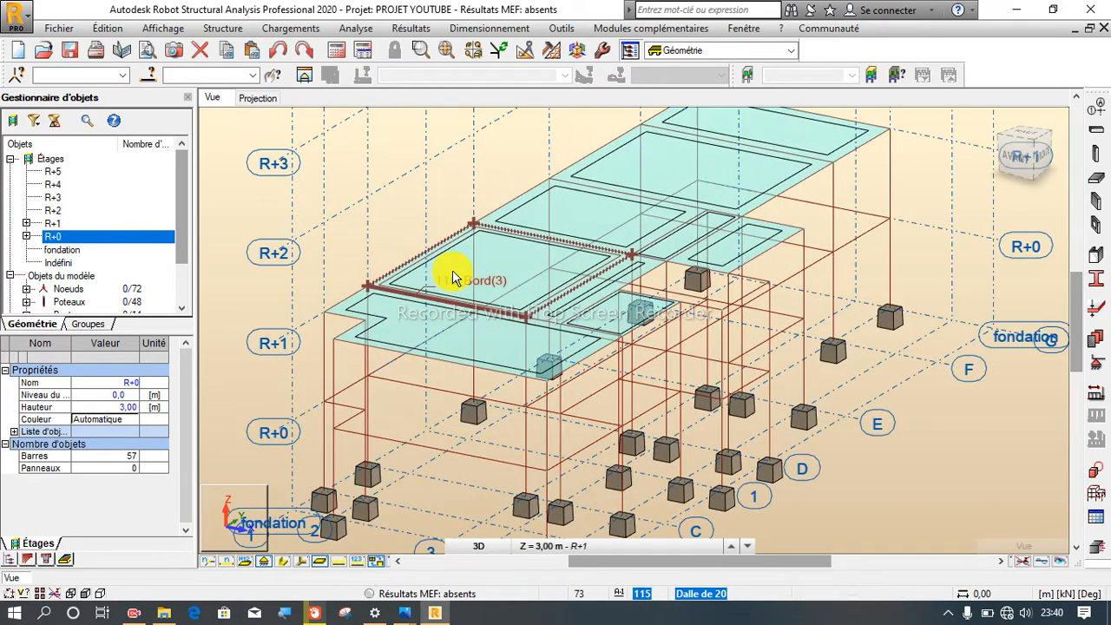
scroll(828, 555, down, 2)
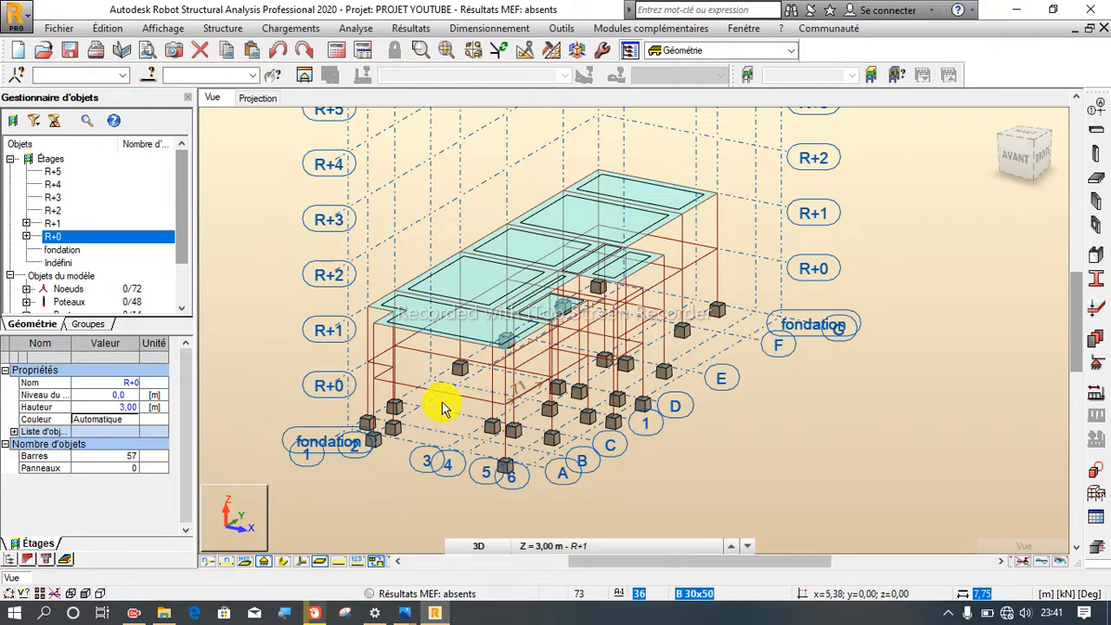
scroll(412, 434, down, 2)
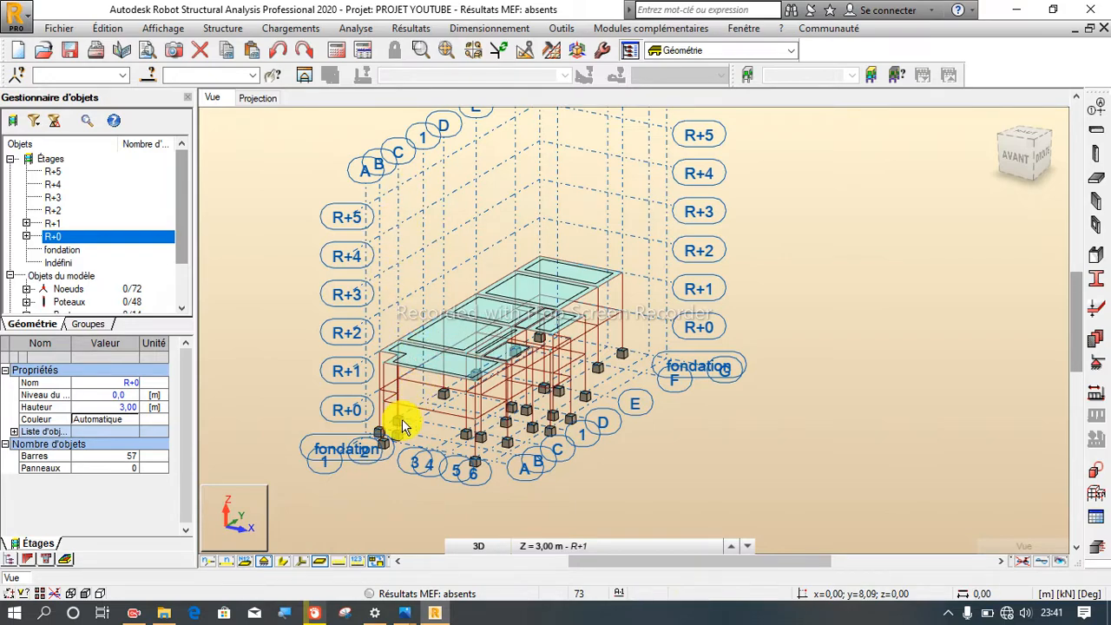
scroll(401, 459, down, 1)
scroll(379, 395, up, 3)
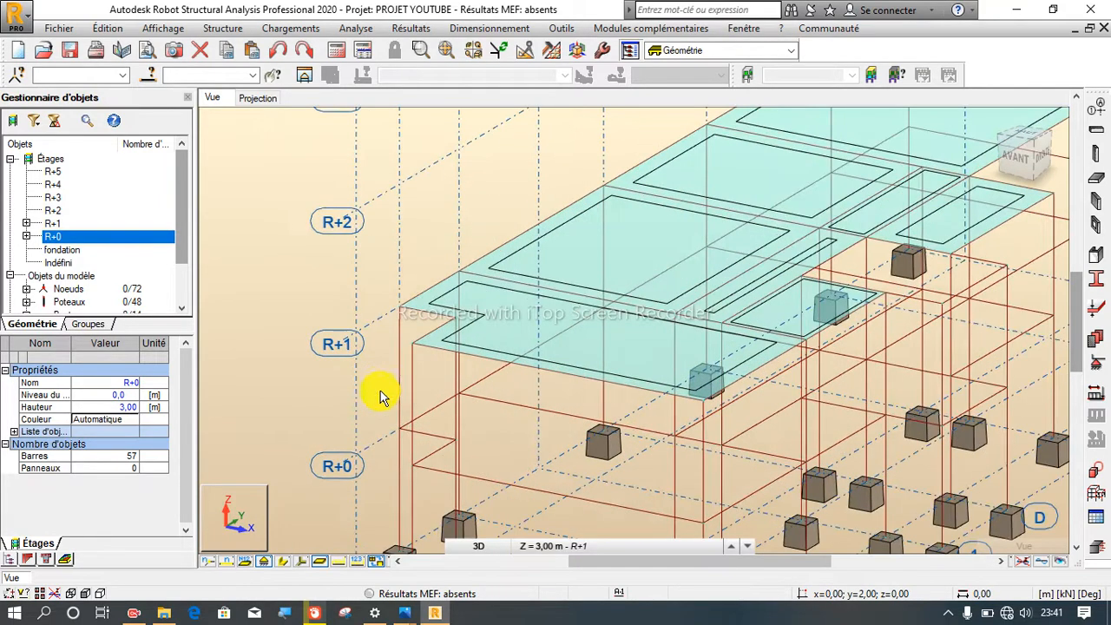
scroll(391, 339, down, 1)
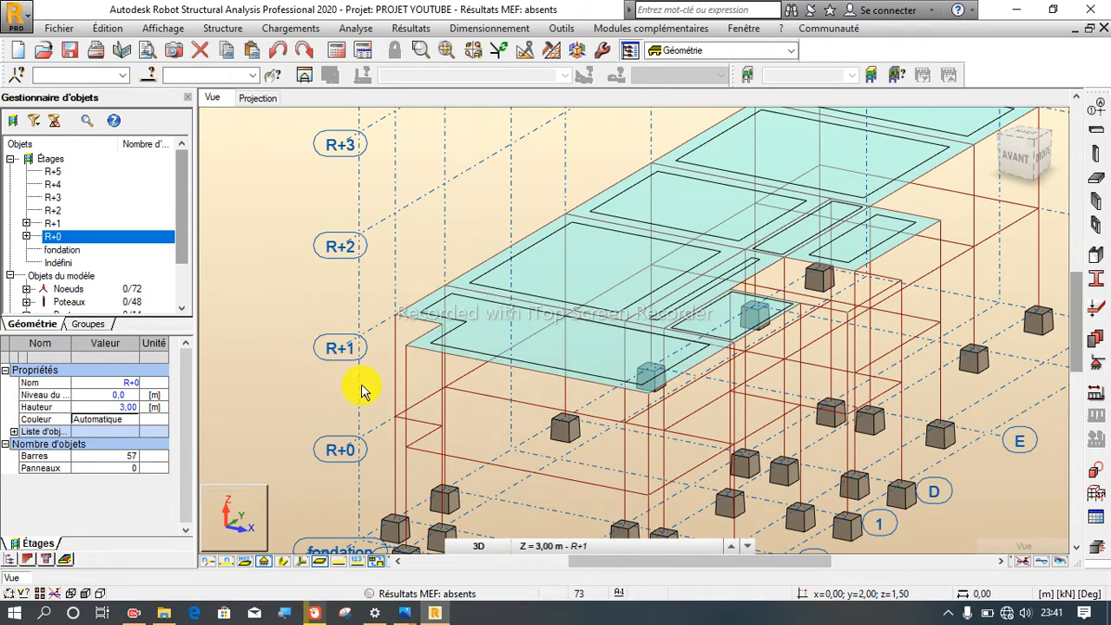
scroll(367, 379, down, 2)
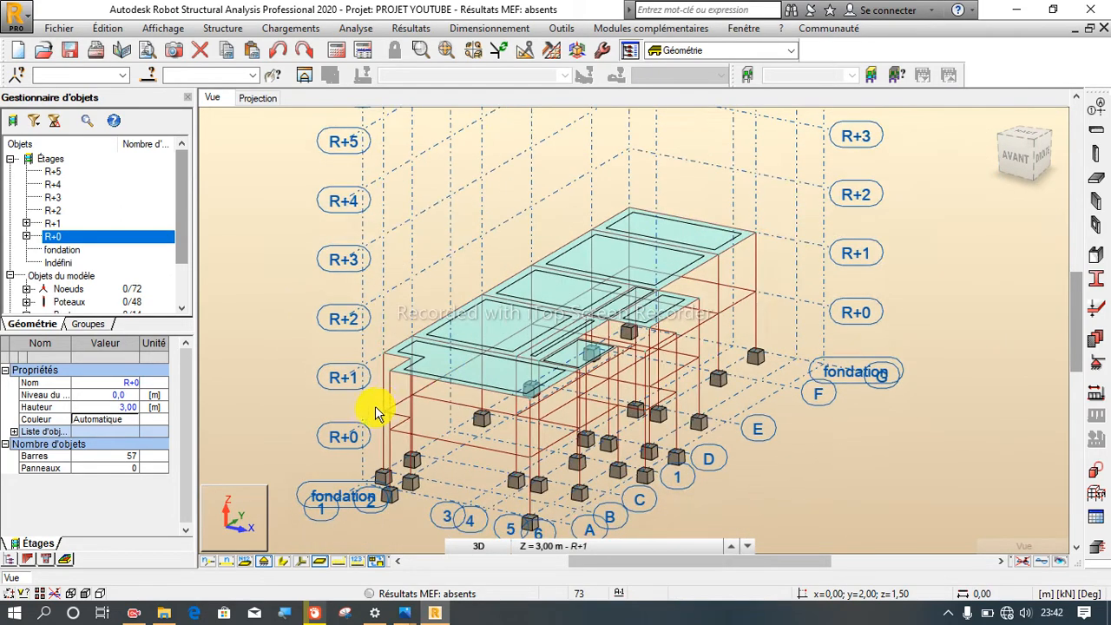